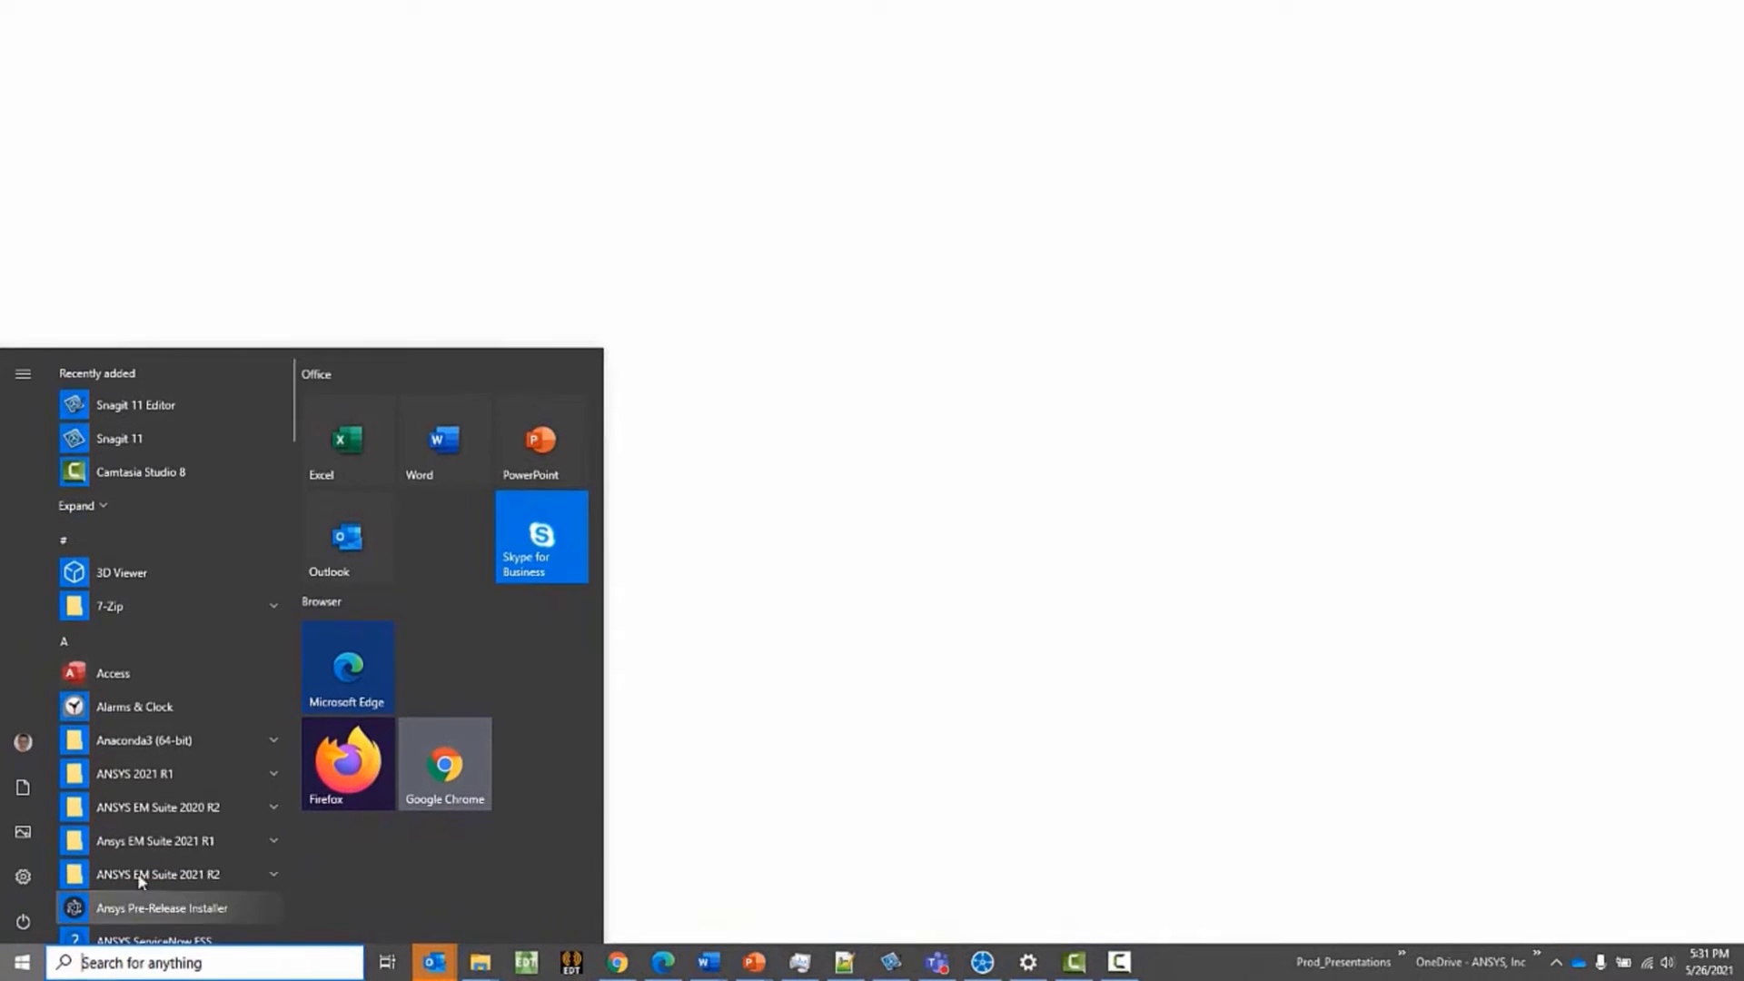
# - Launch Ansys Nuhertz FilterSolutions 2021 R2 from the ANSYS EM Suite 2021 R2 Start folder
pyautogui.click(293, 672)
pyautogui.scroll(-5, 291, 669)
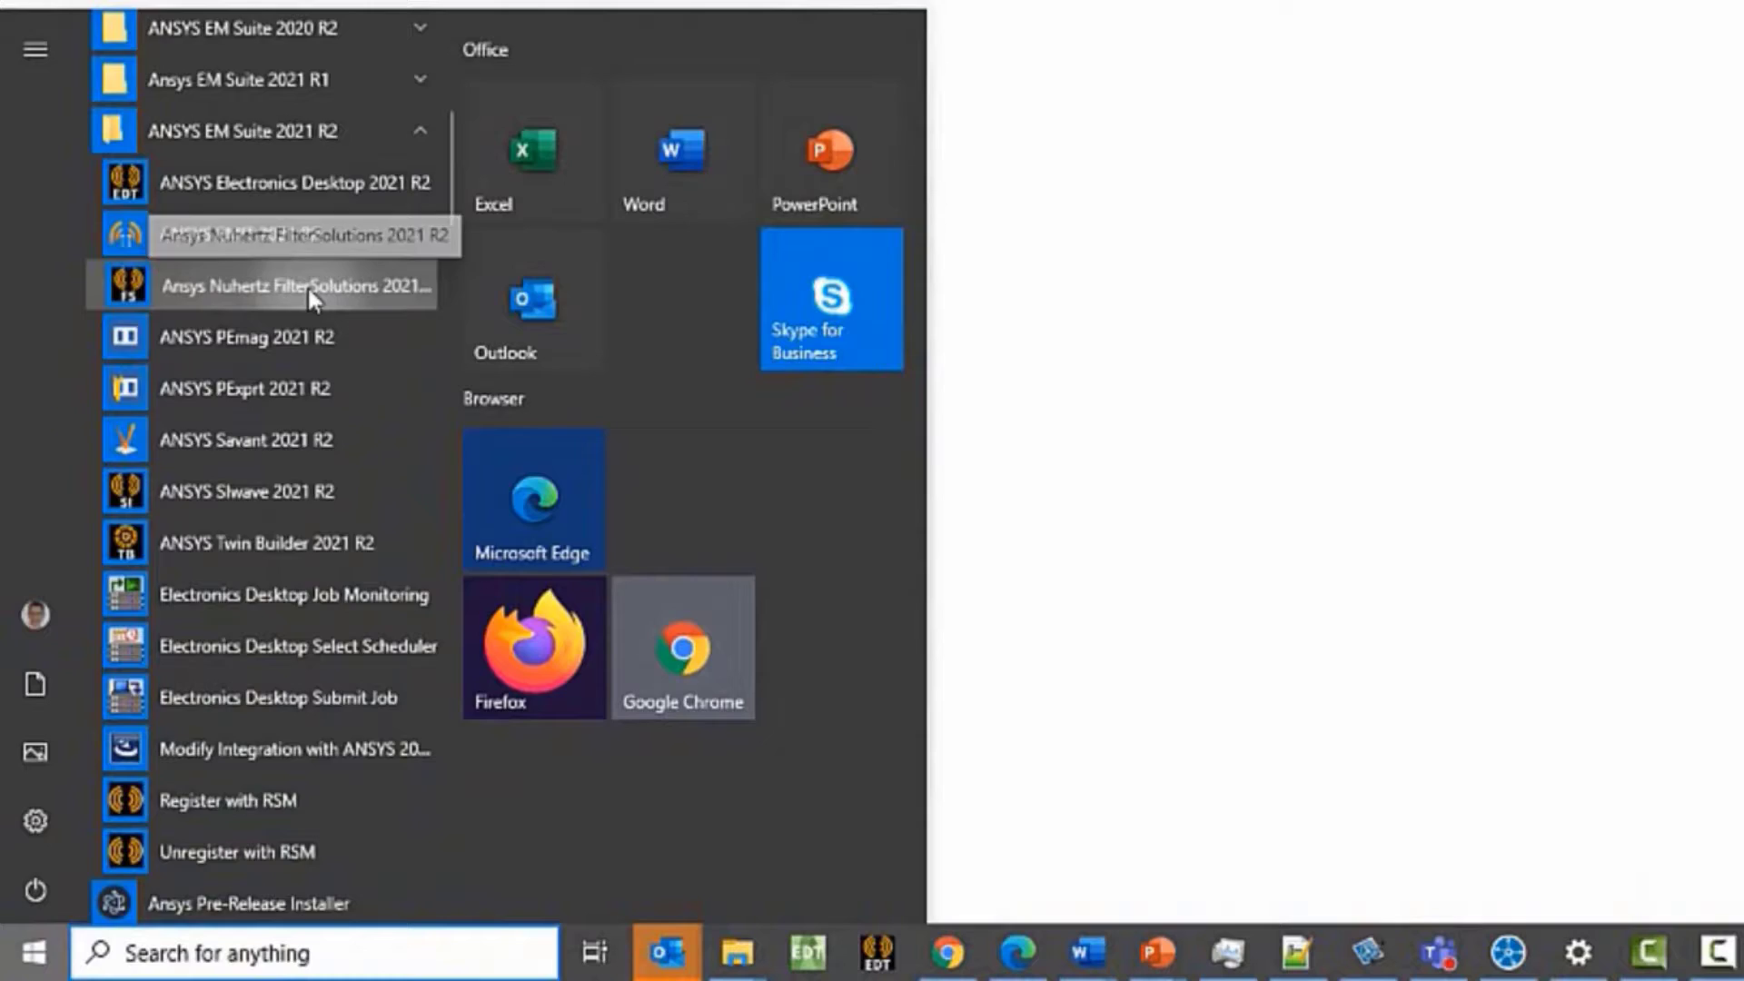
pyautogui.click(307, 286)
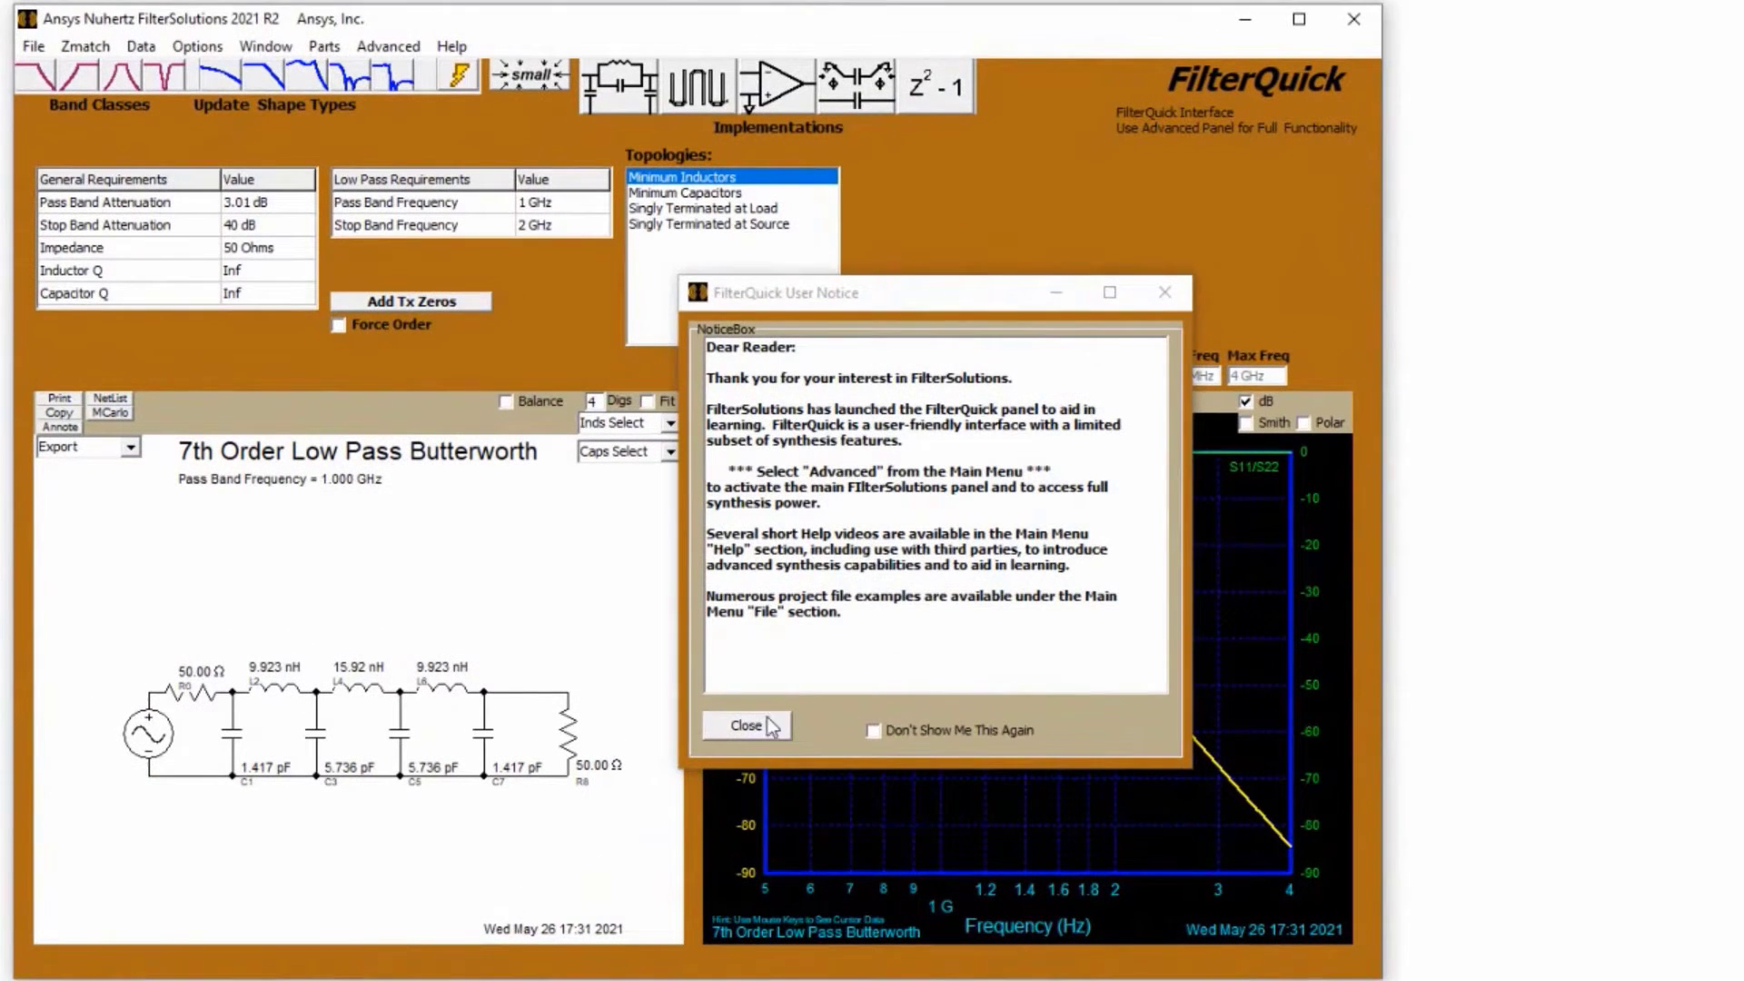
# - Dismiss the FilterQuick user notice, view the Advanced panel, then switch back to FilterQuick
pyautogui.click(746, 727)
pyautogui.click(390, 47)
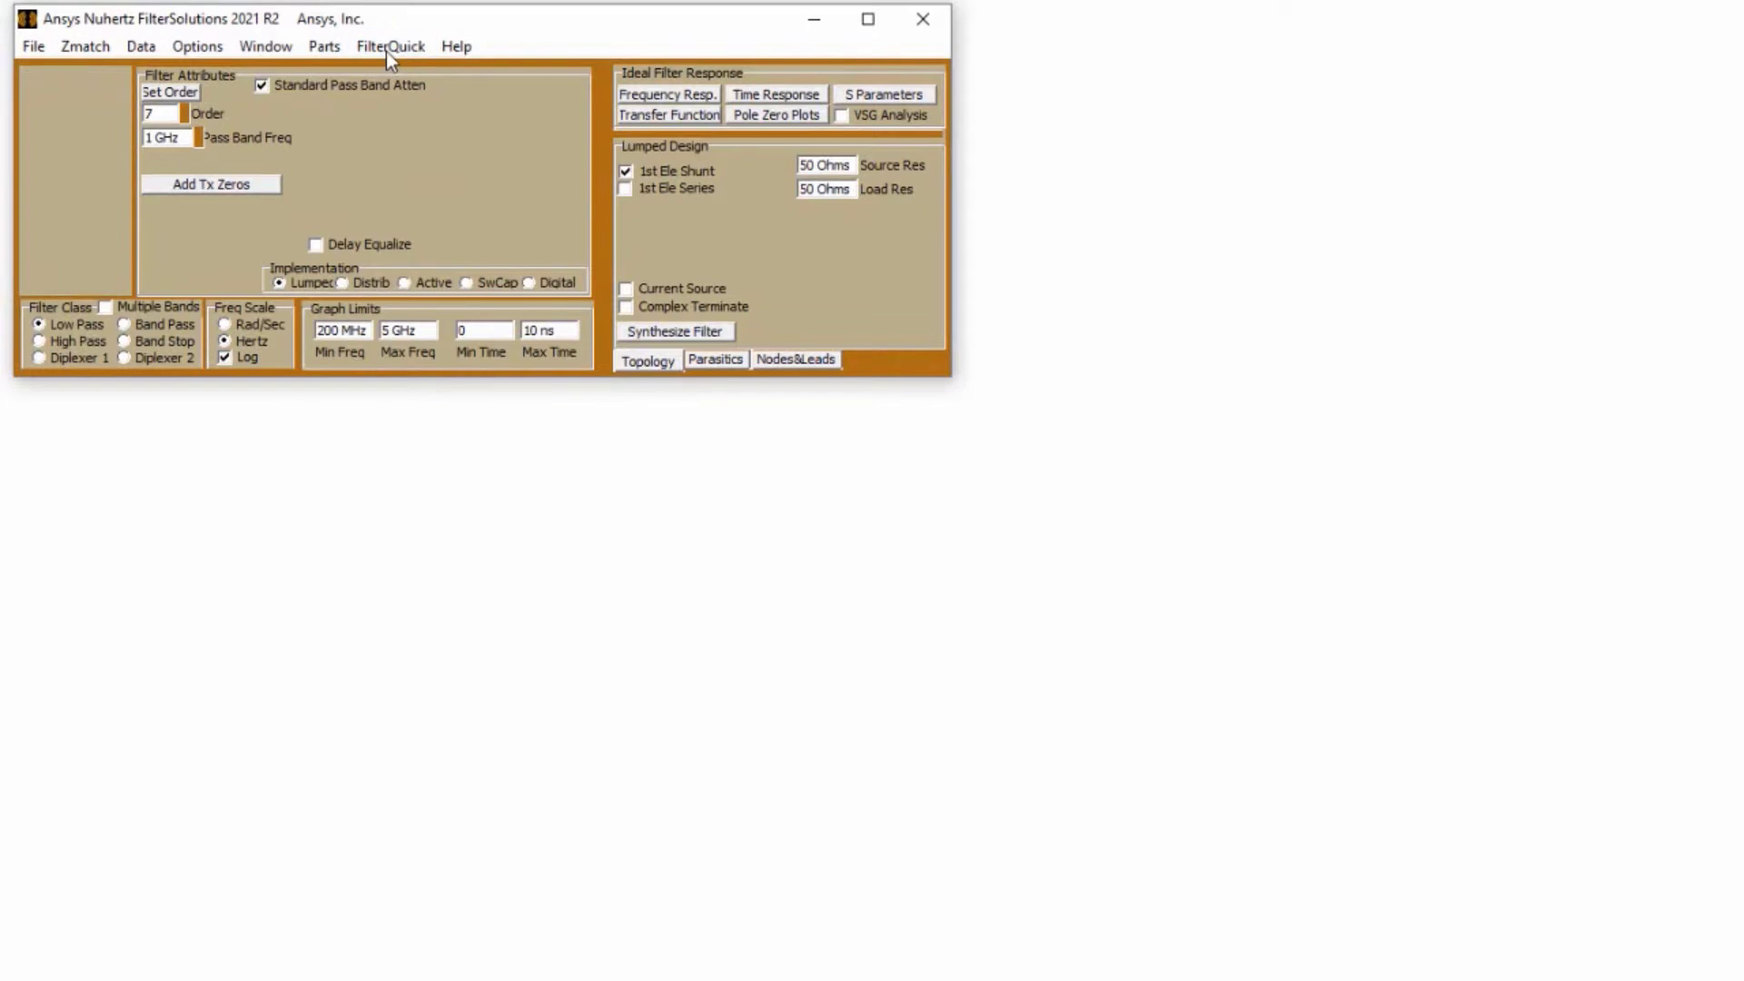
pyautogui.click(385, 51)
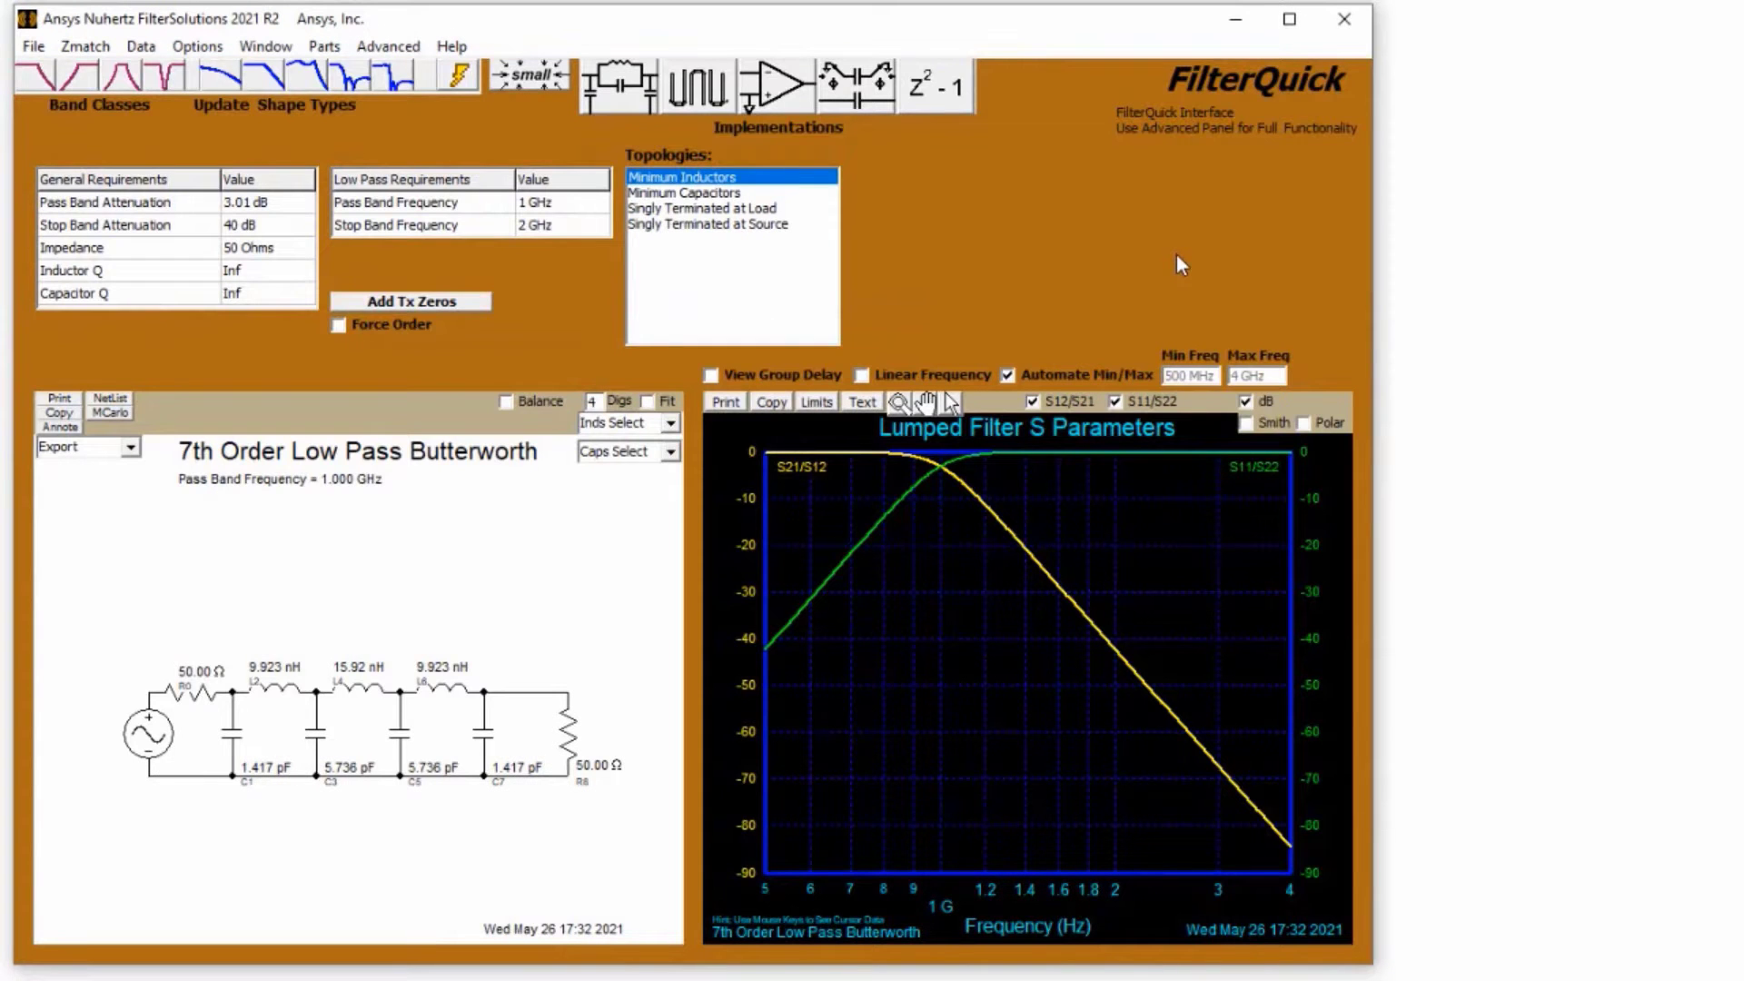
# - Make the filter a Chebyshev I band pass and set the pass band ripple
pyautogui.click(121, 84)
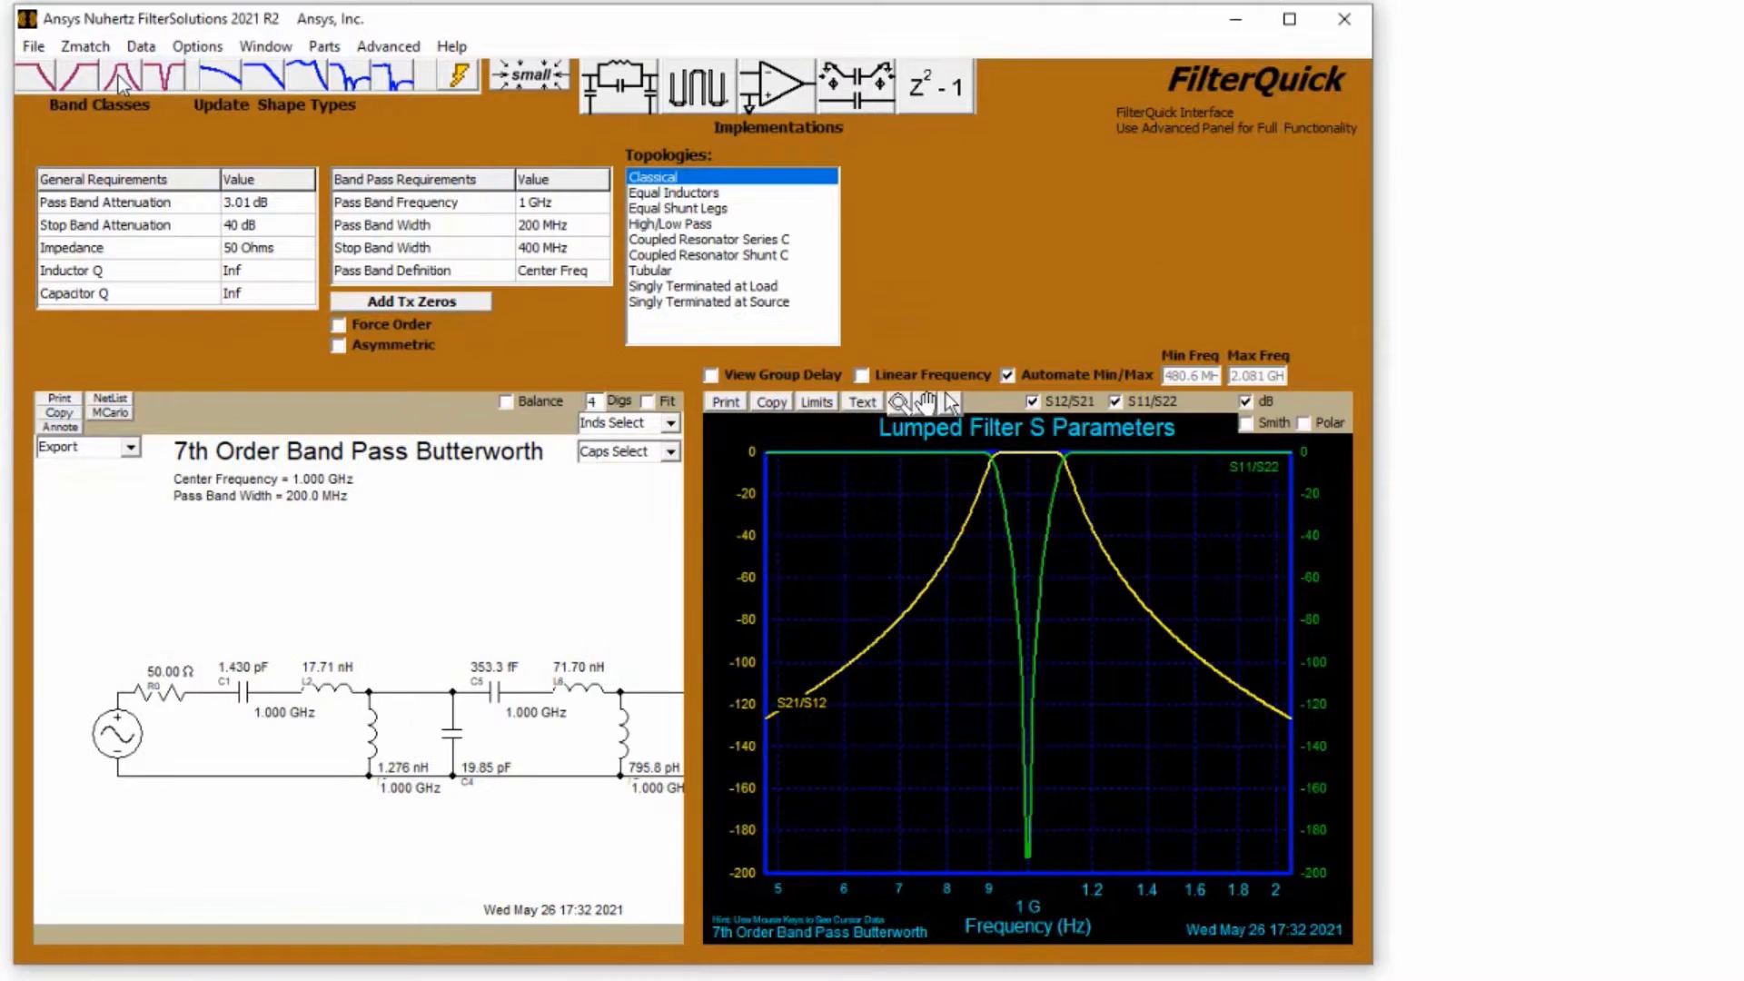
pyautogui.click(304, 86)
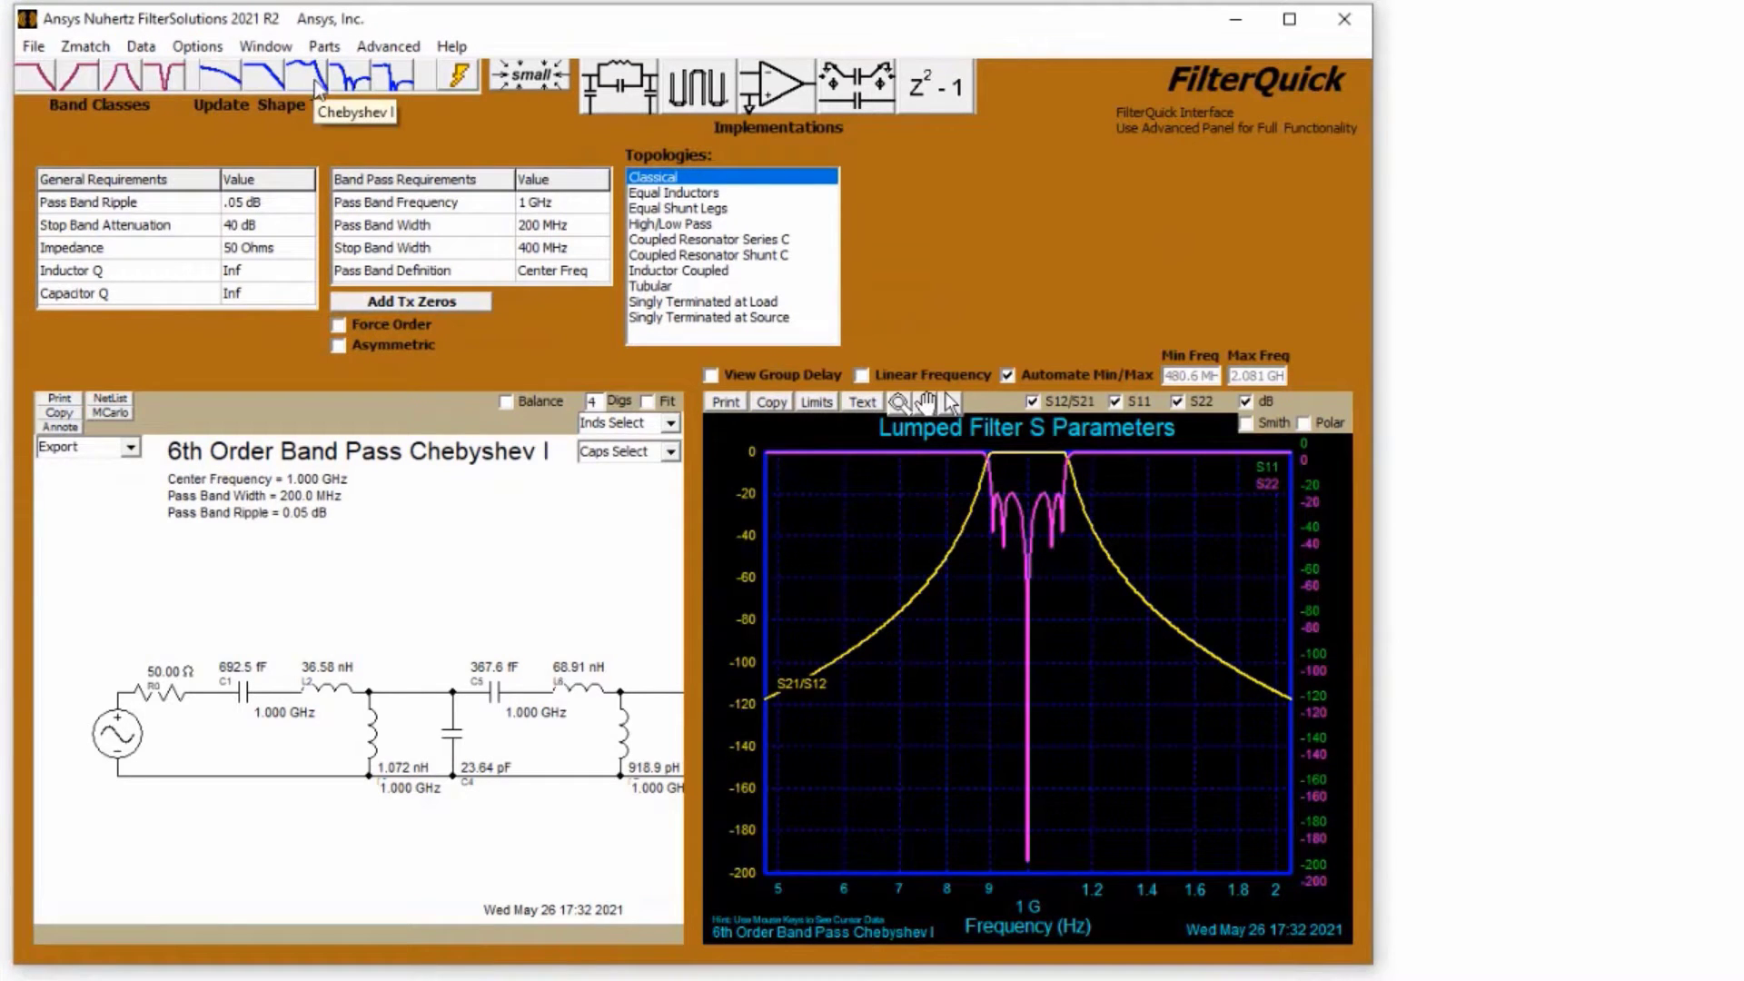
pyautogui.click(234, 204)
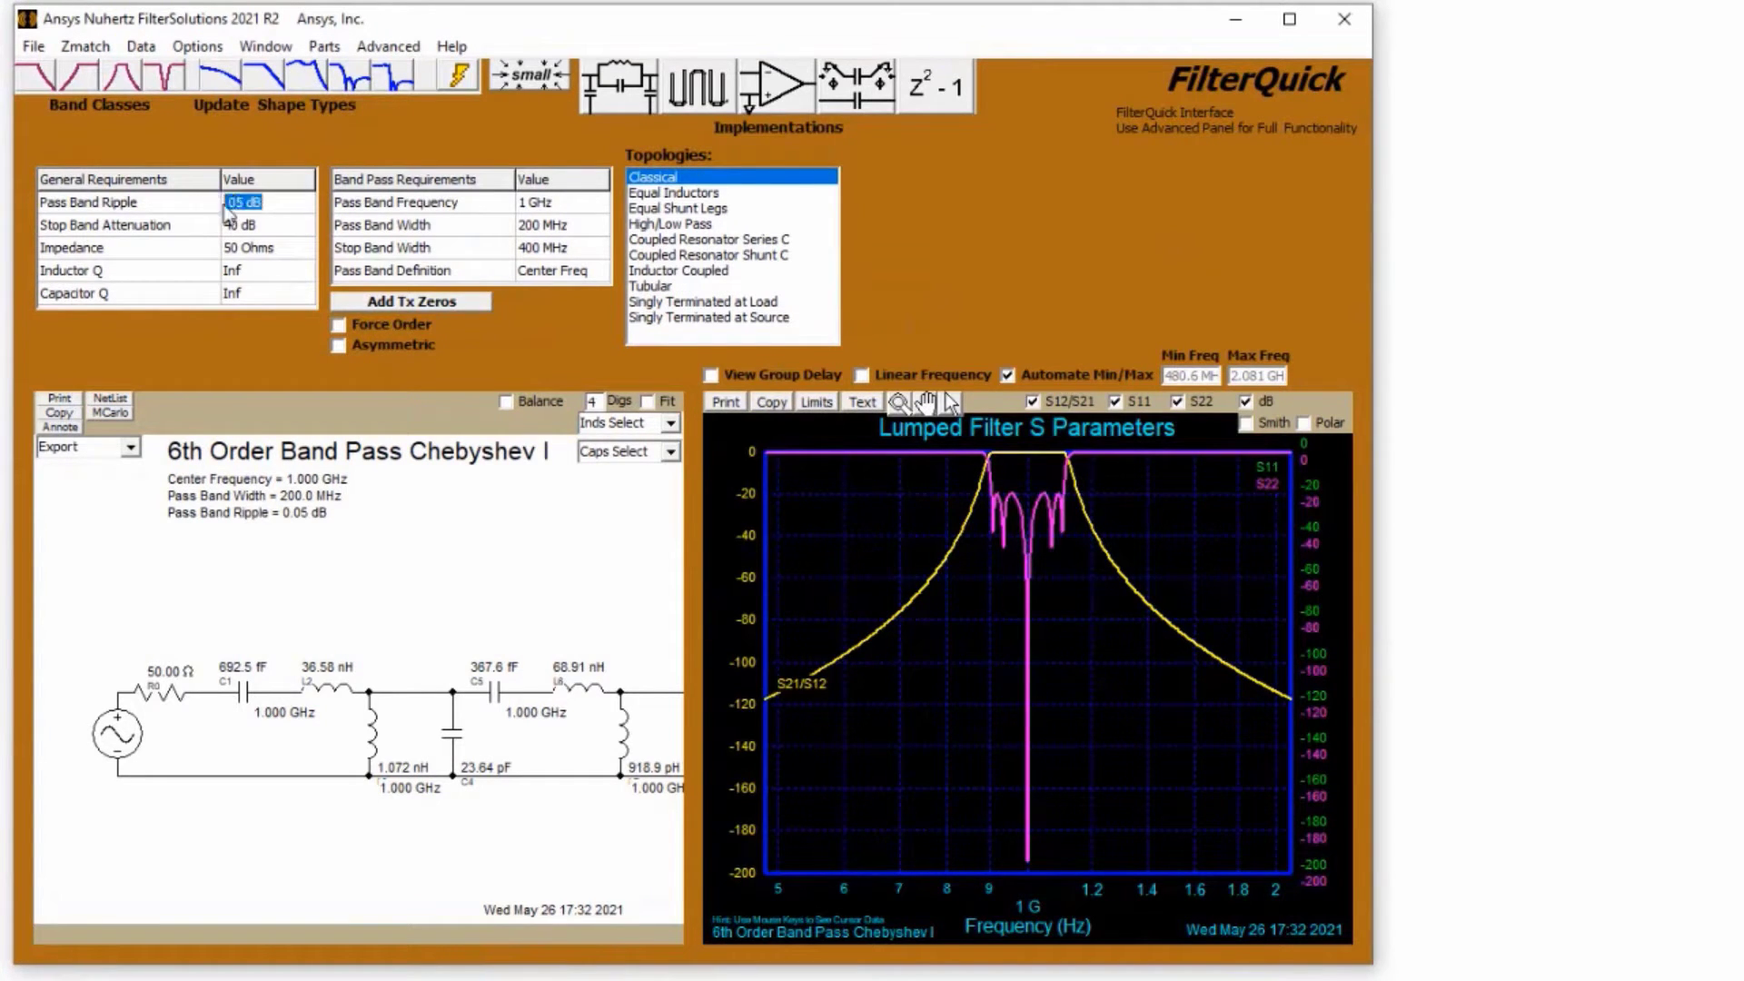
# - Set the pass band frequency to 3.625 GHz and the pass band width to 150 MHz
pyautogui.doubleClick(524, 202)
pyautogui.write('3.625')
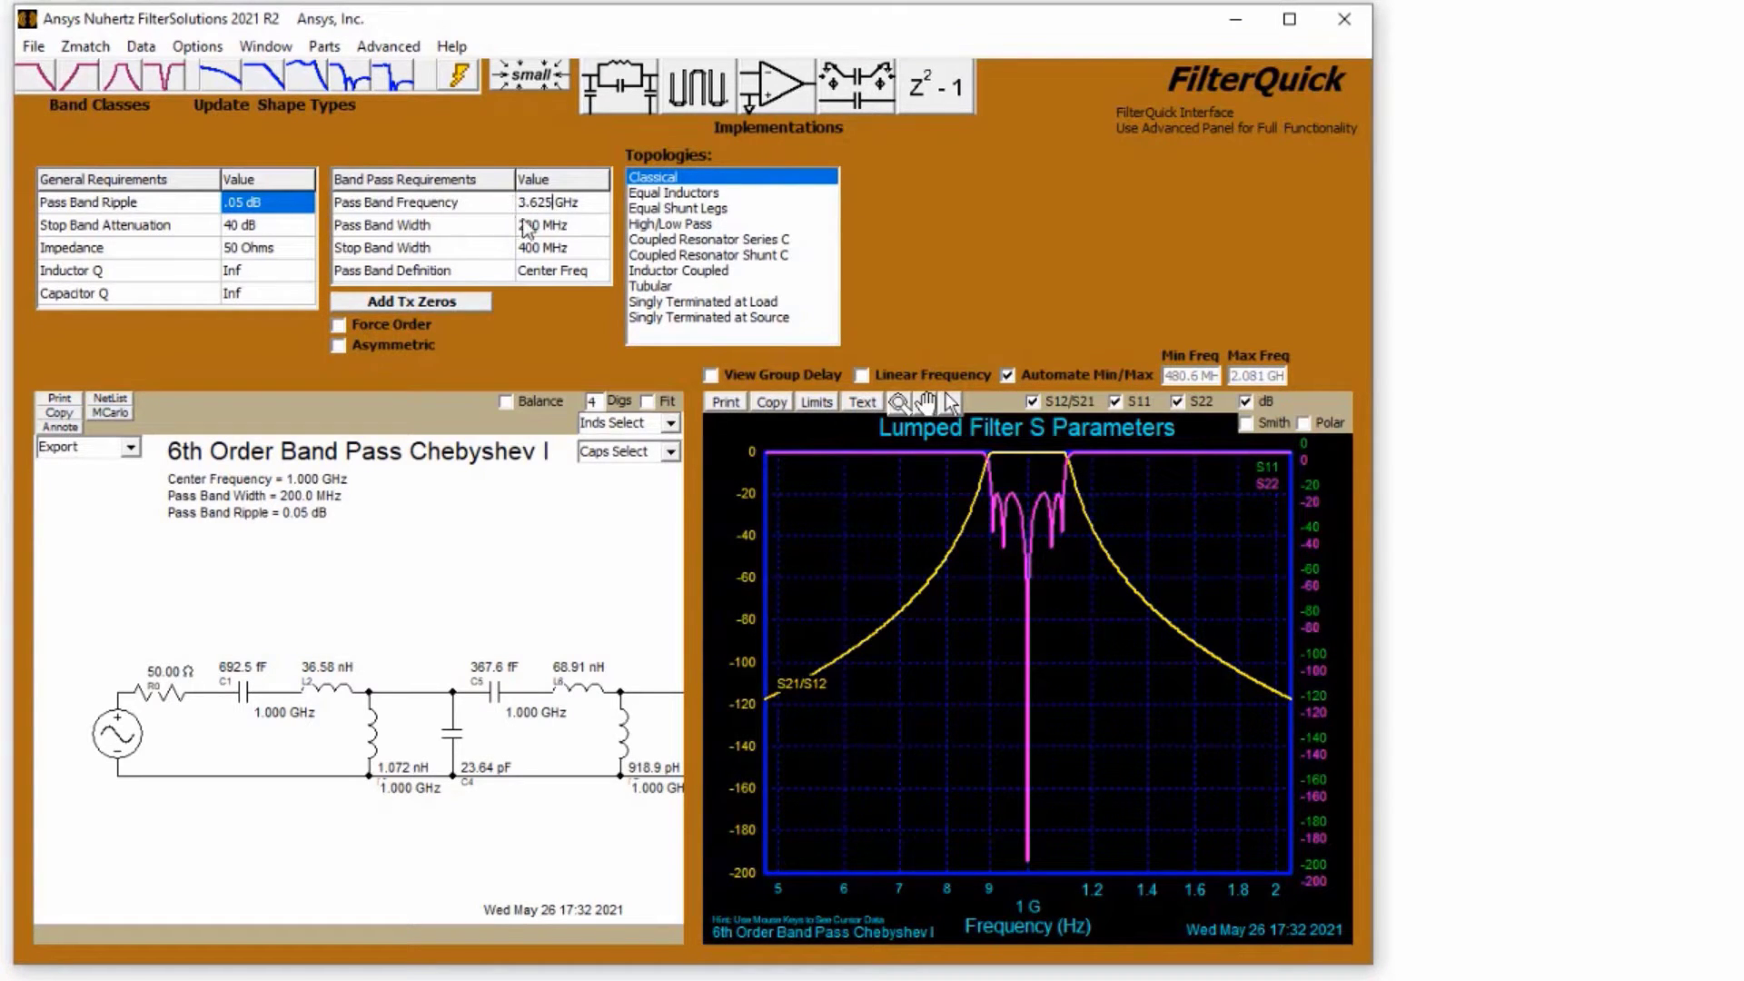
pyautogui.click(537, 224)
pyautogui.doubleClick(534, 224)
pyautogui.write('150')
pyautogui.press('Return')
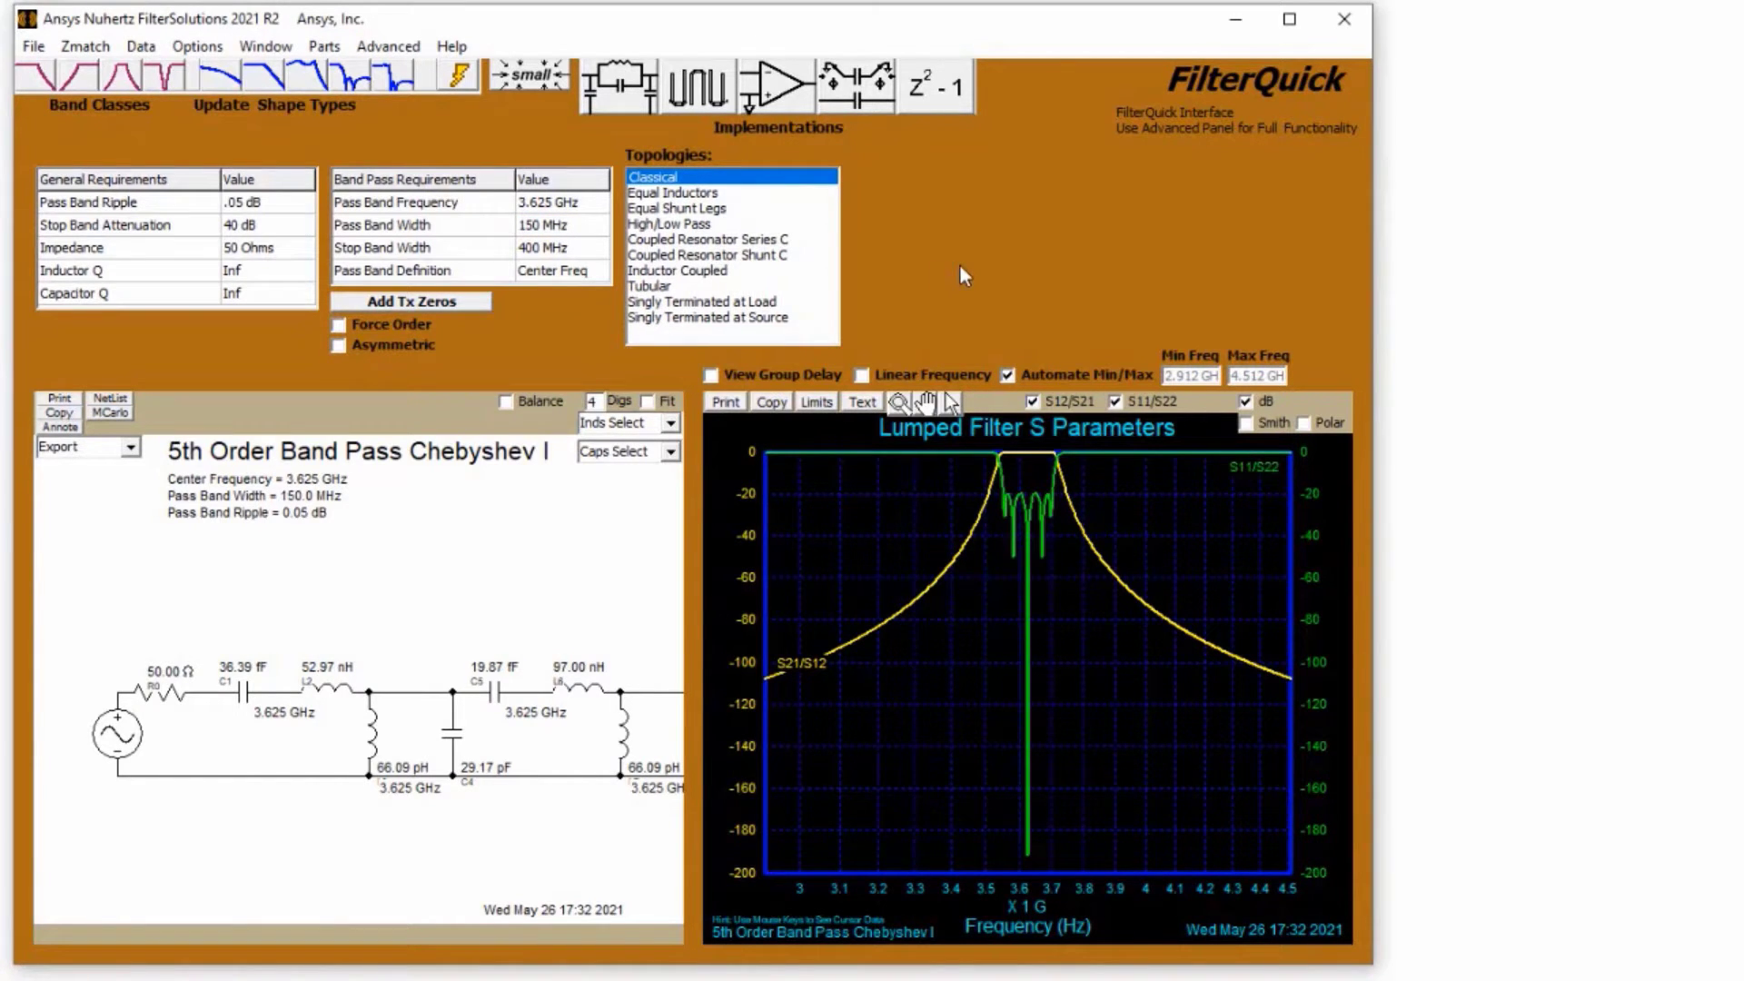
# - Make the filter distributed microstrip on Alumina 9.8 with a 0.762 mm dielectric height
pyautogui.click(701, 95)
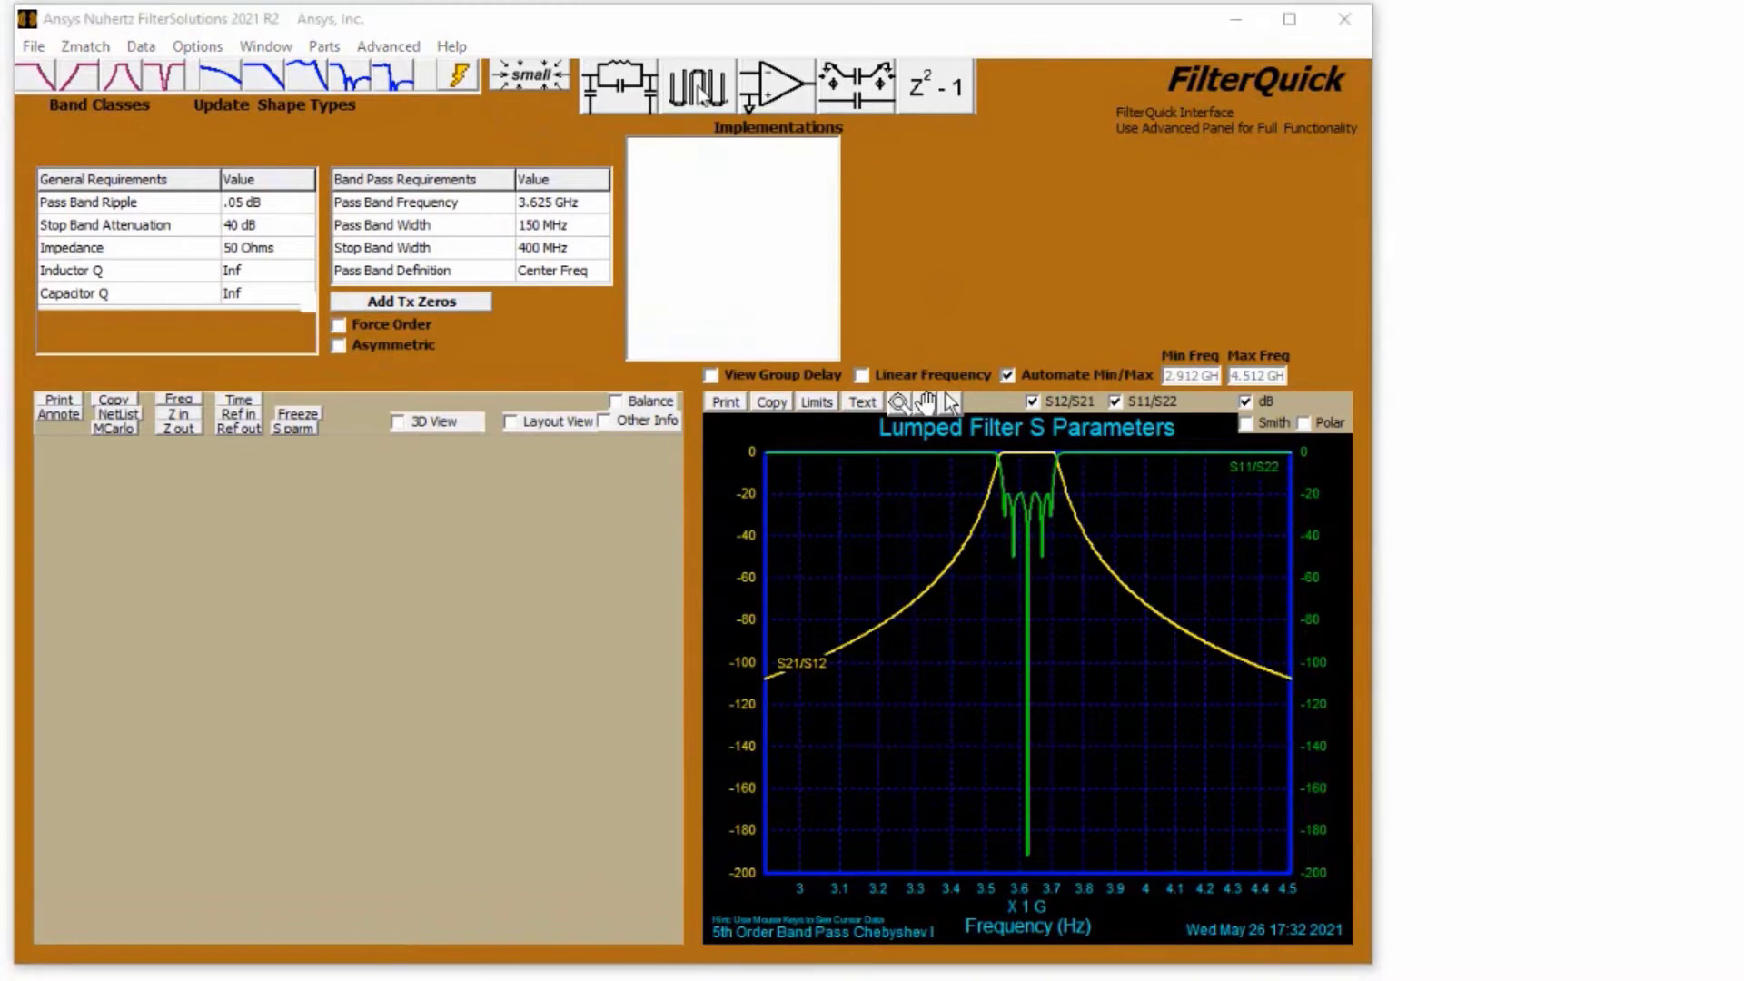
pyautogui.click(1047, 90)
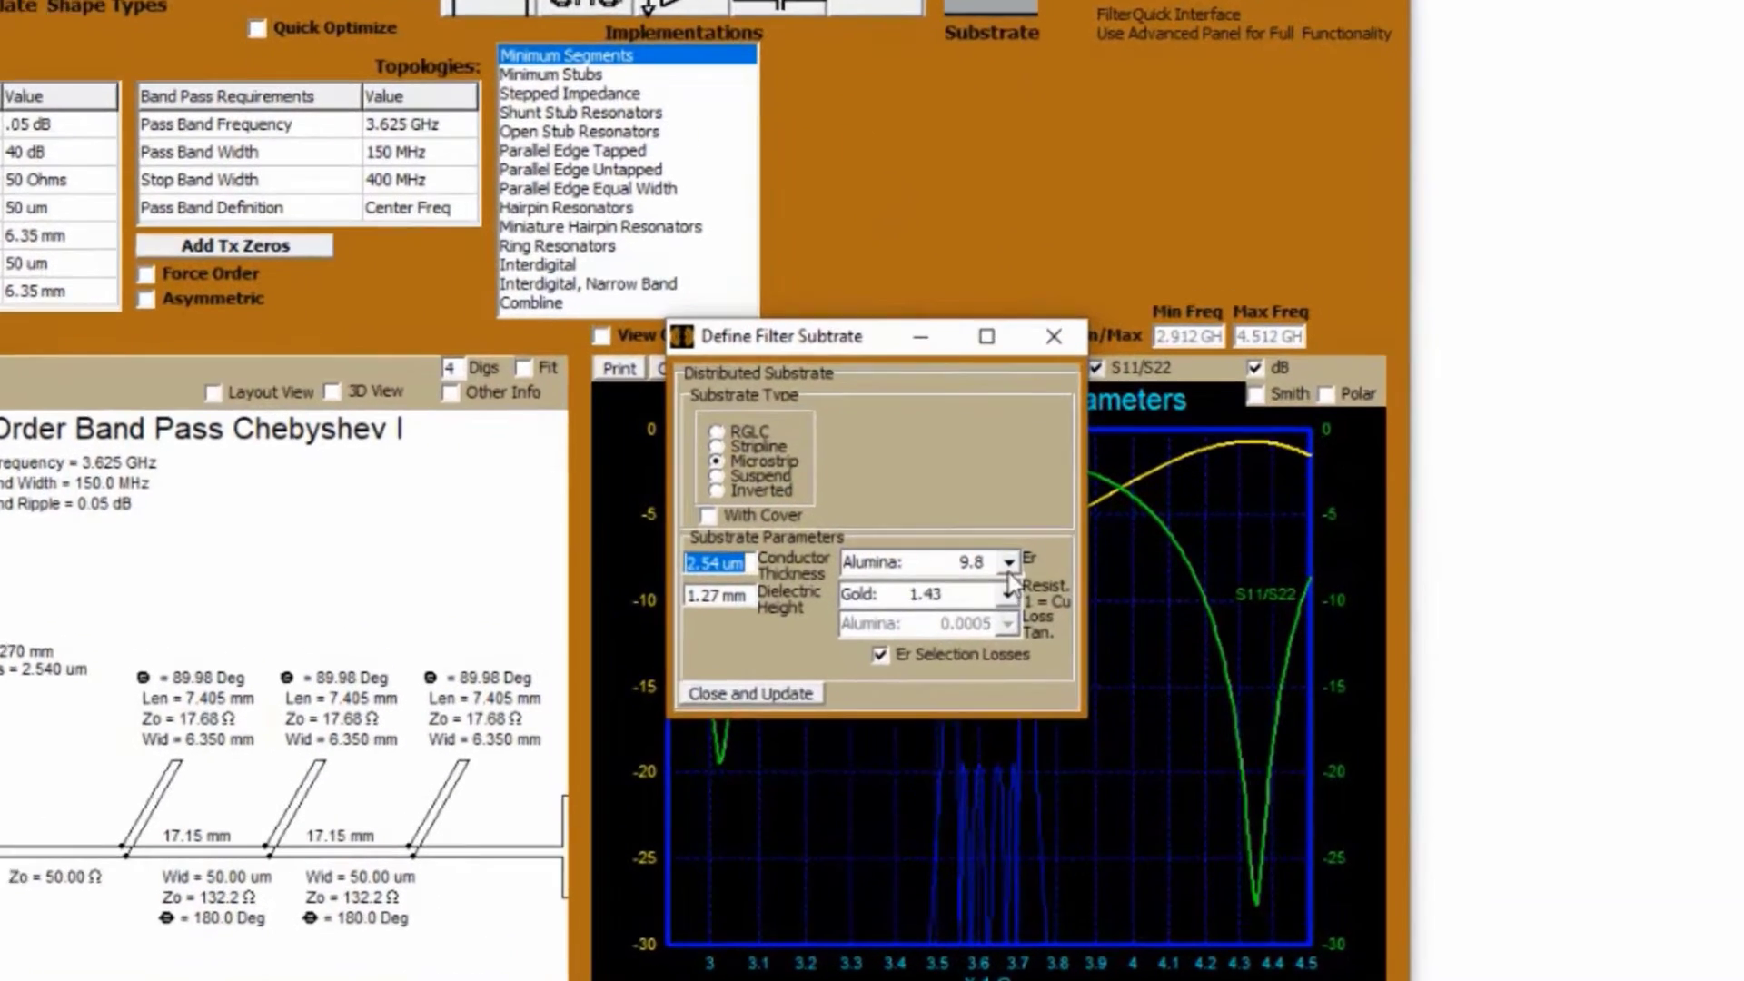
pyautogui.click(1045, 562)
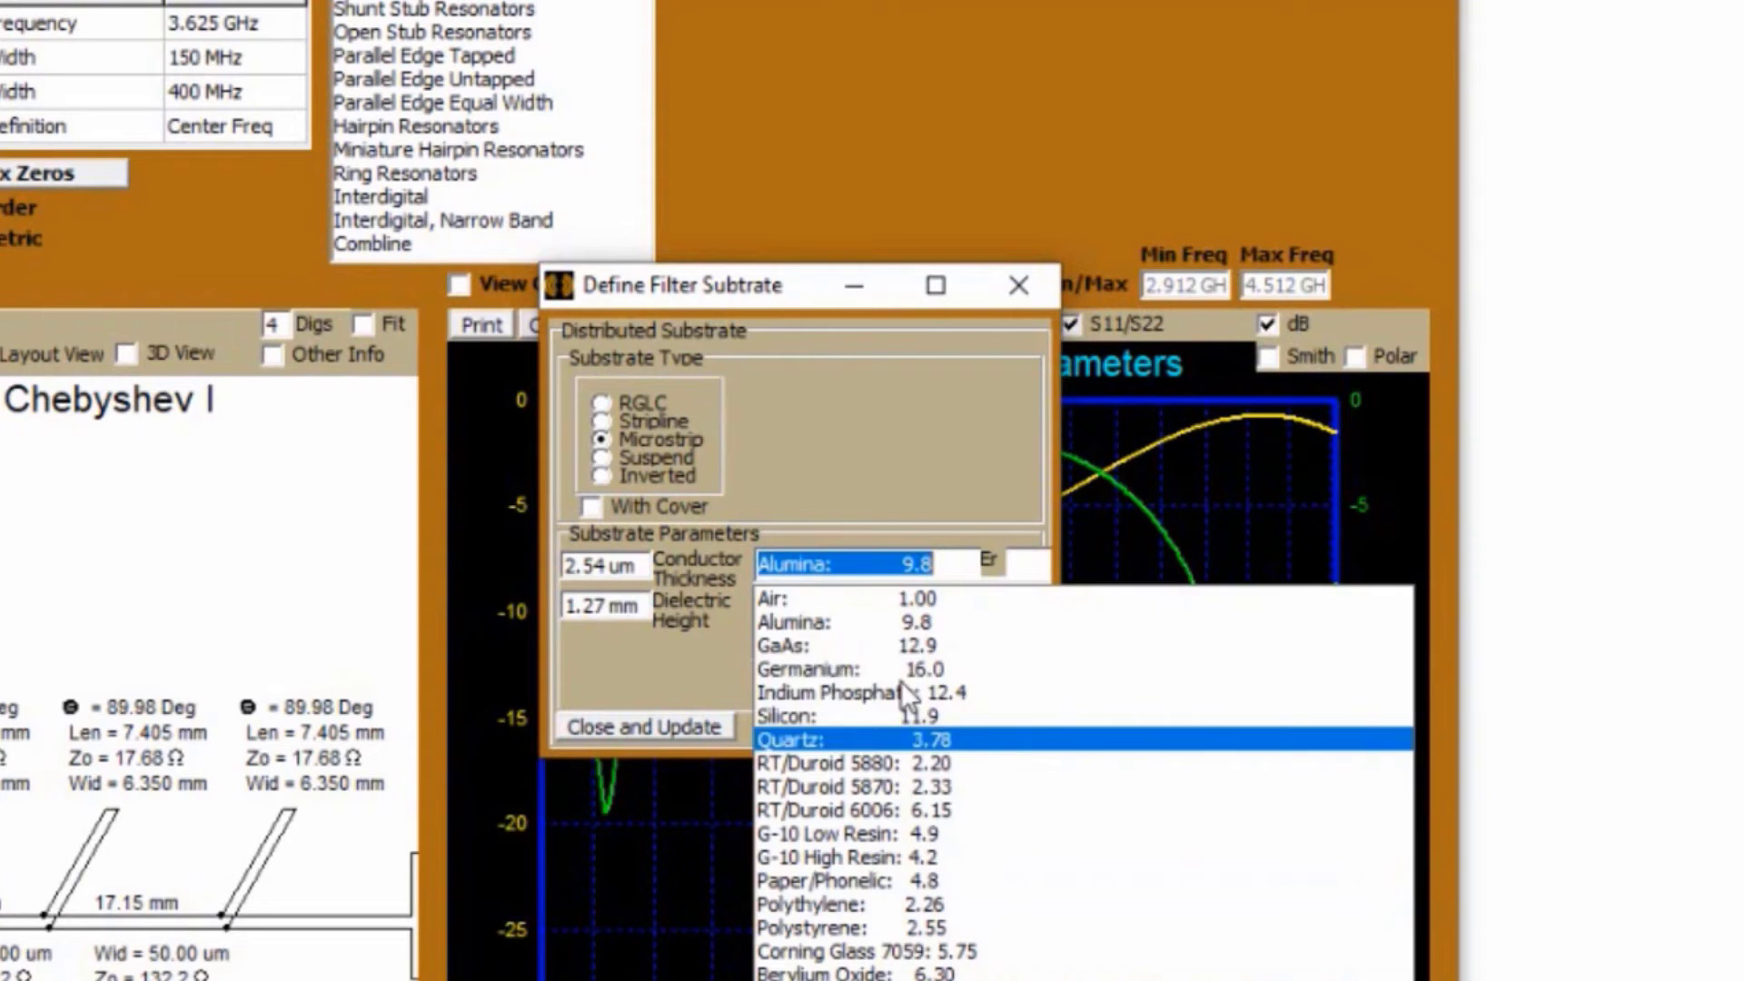
pyautogui.click(858, 621)
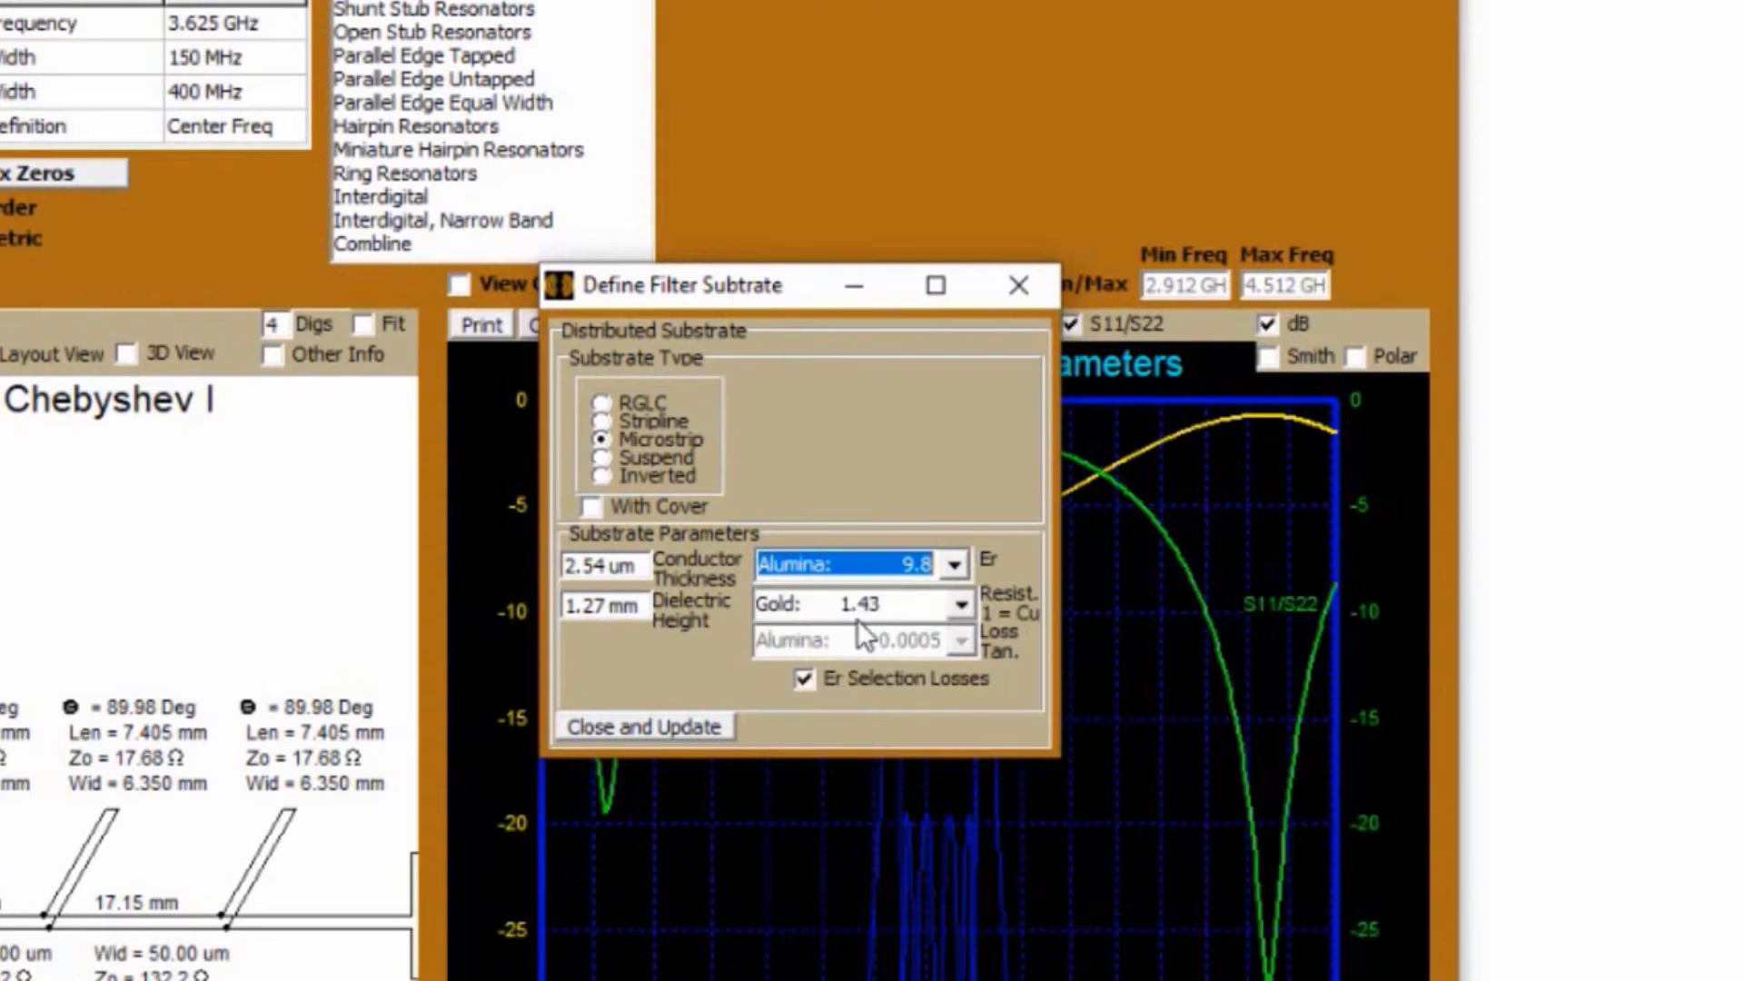
pyautogui.click(602, 604)
pyautogui.doubleClick(601, 603)
pyautogui.write('0.762')
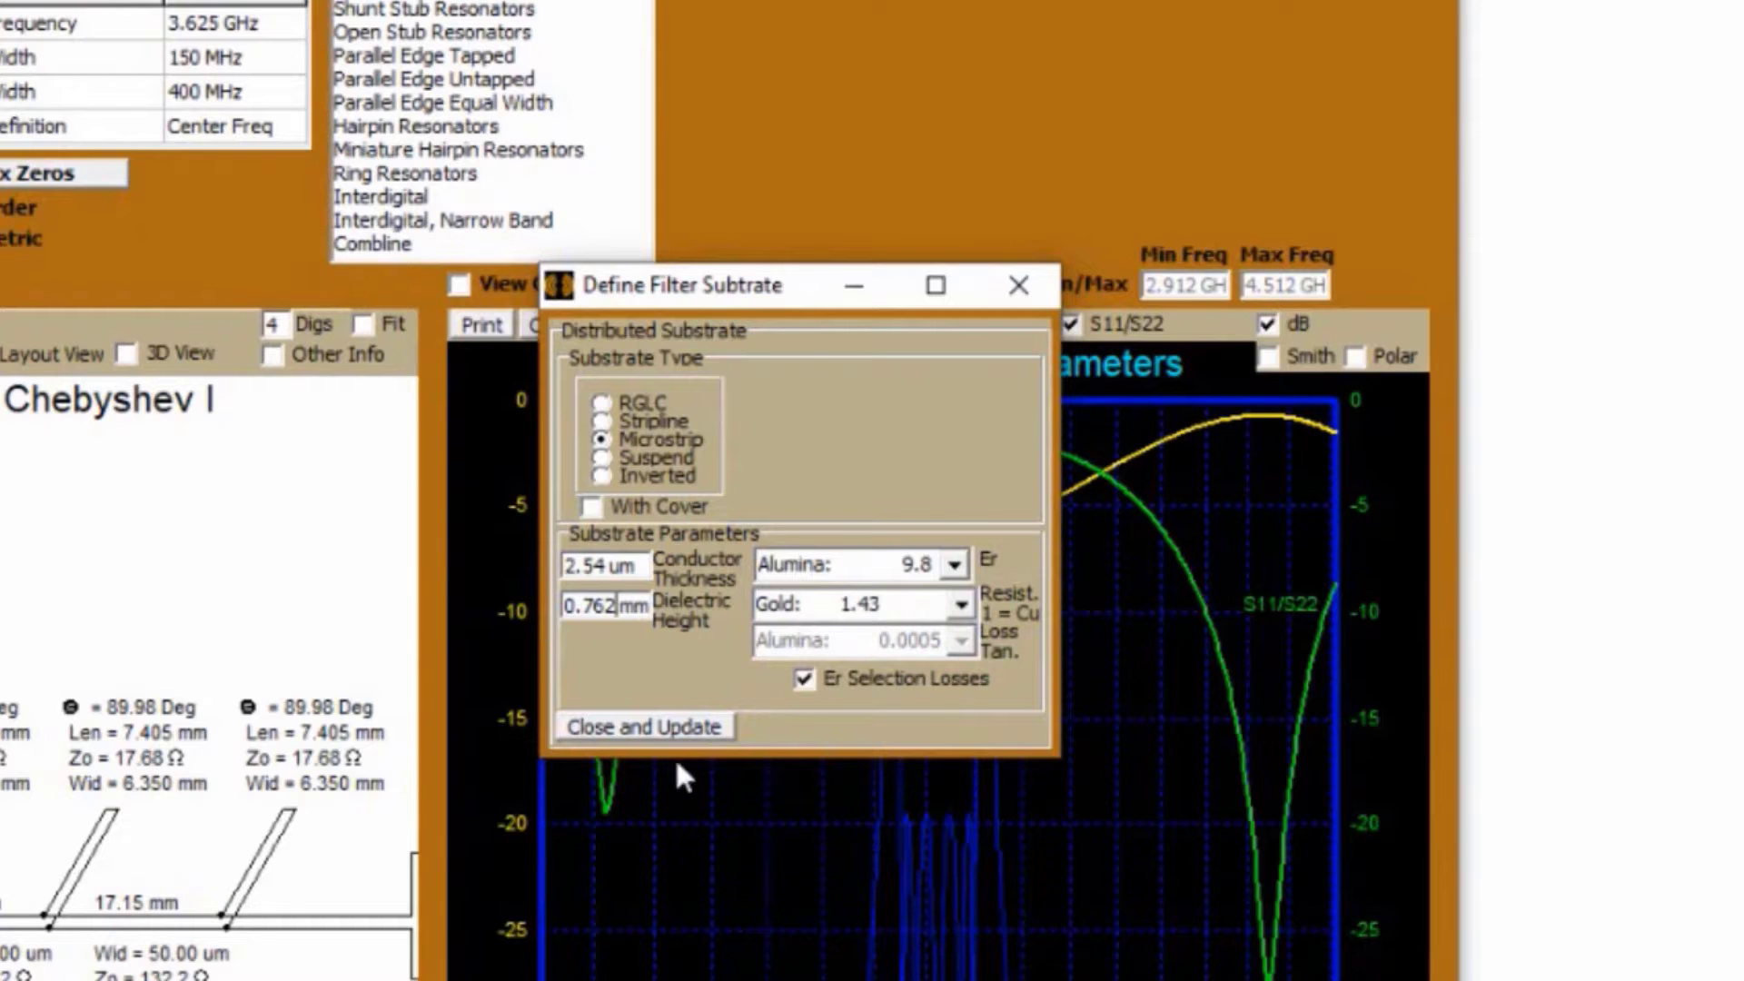
pyautogui.click(660, 727)
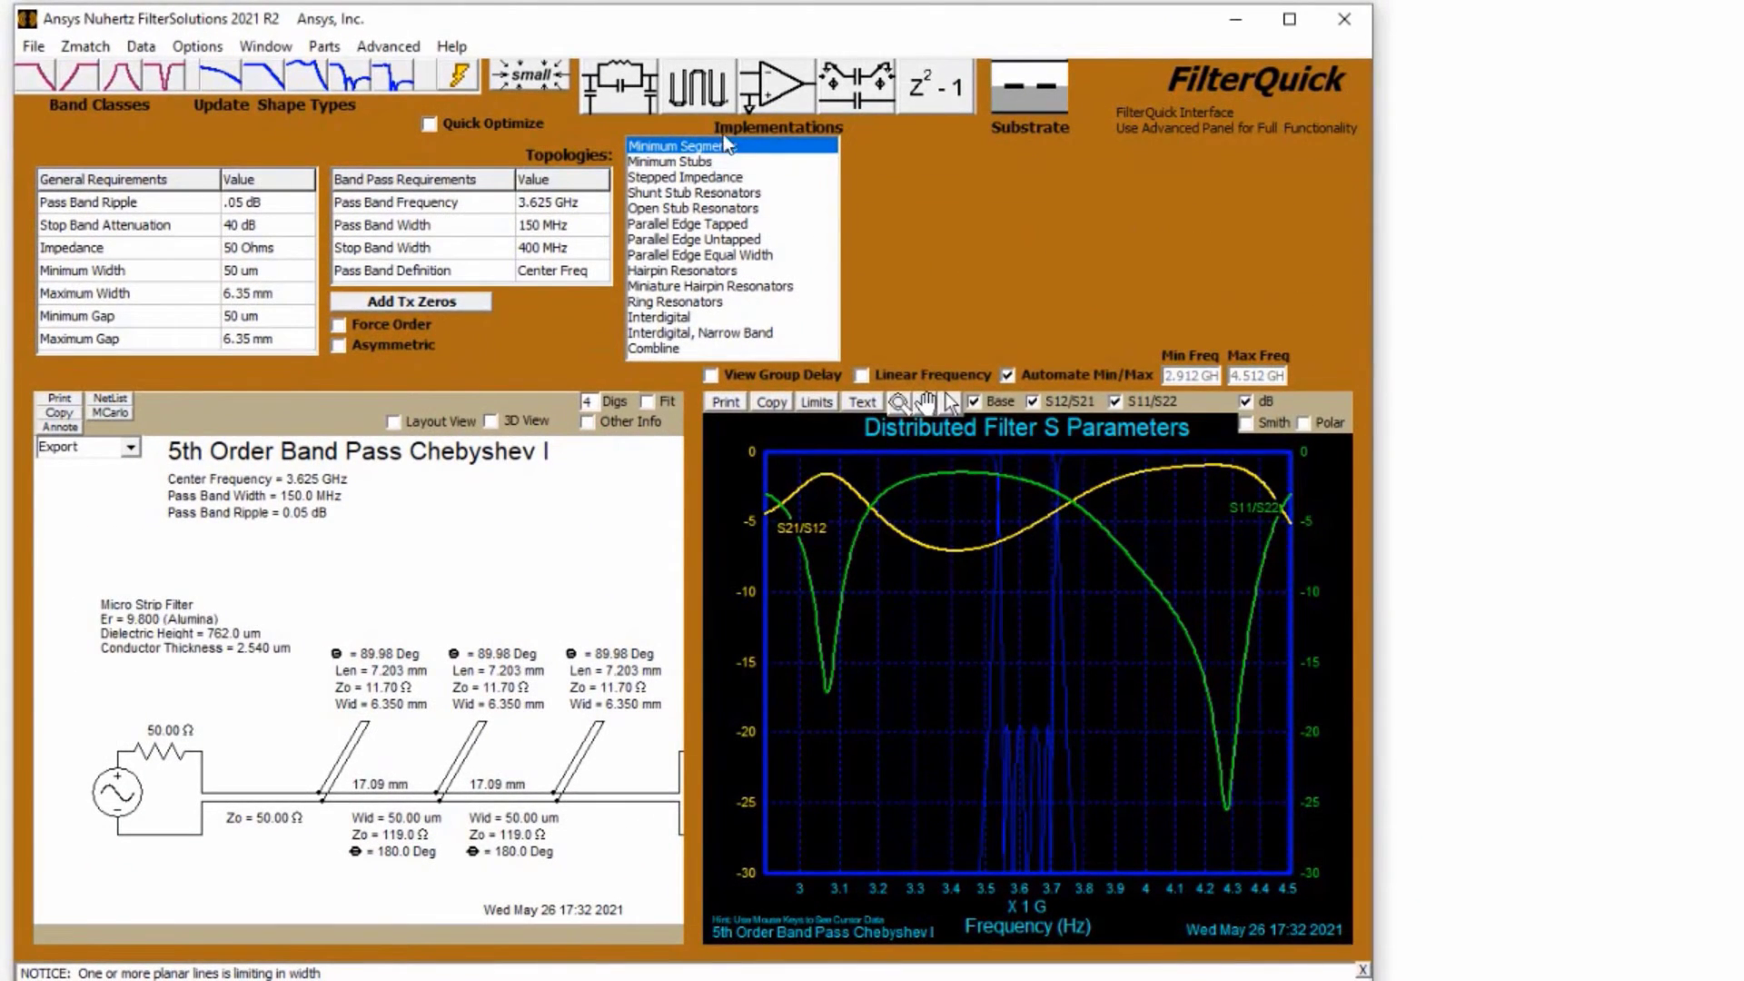
# - Preview the Minimum Segments, Minimum Stubs, Parallel Edge Tapped and Stepped Impedance topologies, and enable quick optimization
pyautogui.click(724, 145)
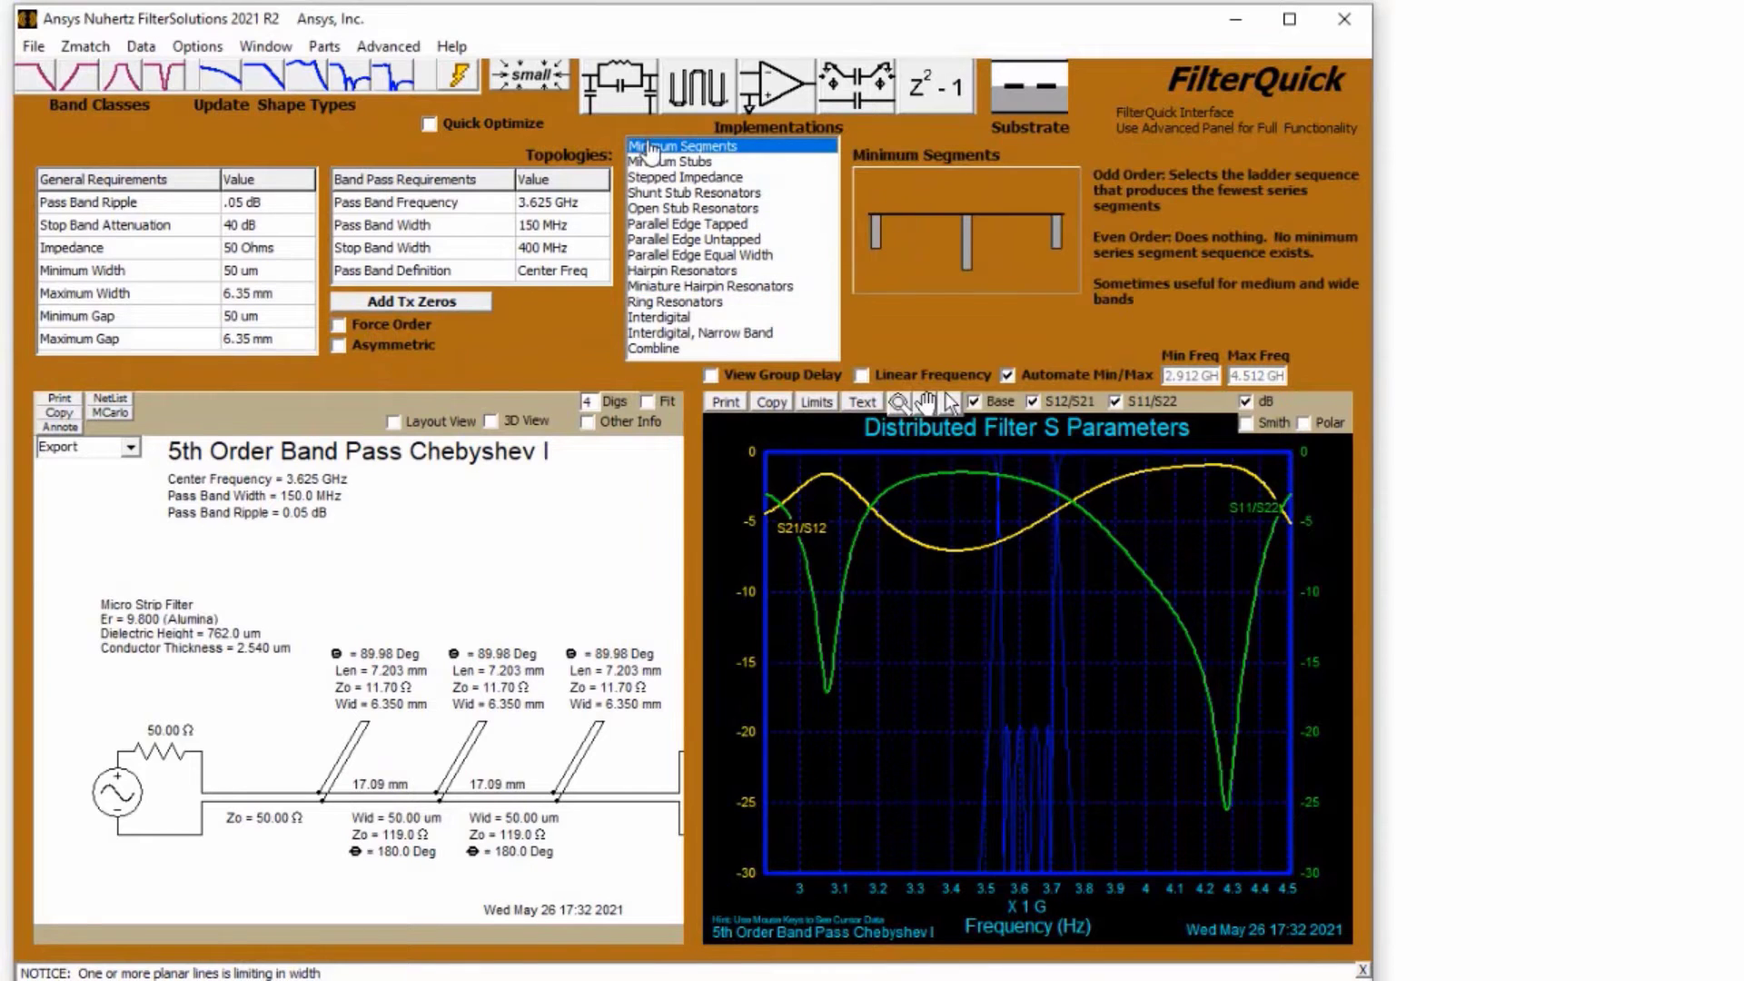
pyautogui.click(688, 160)
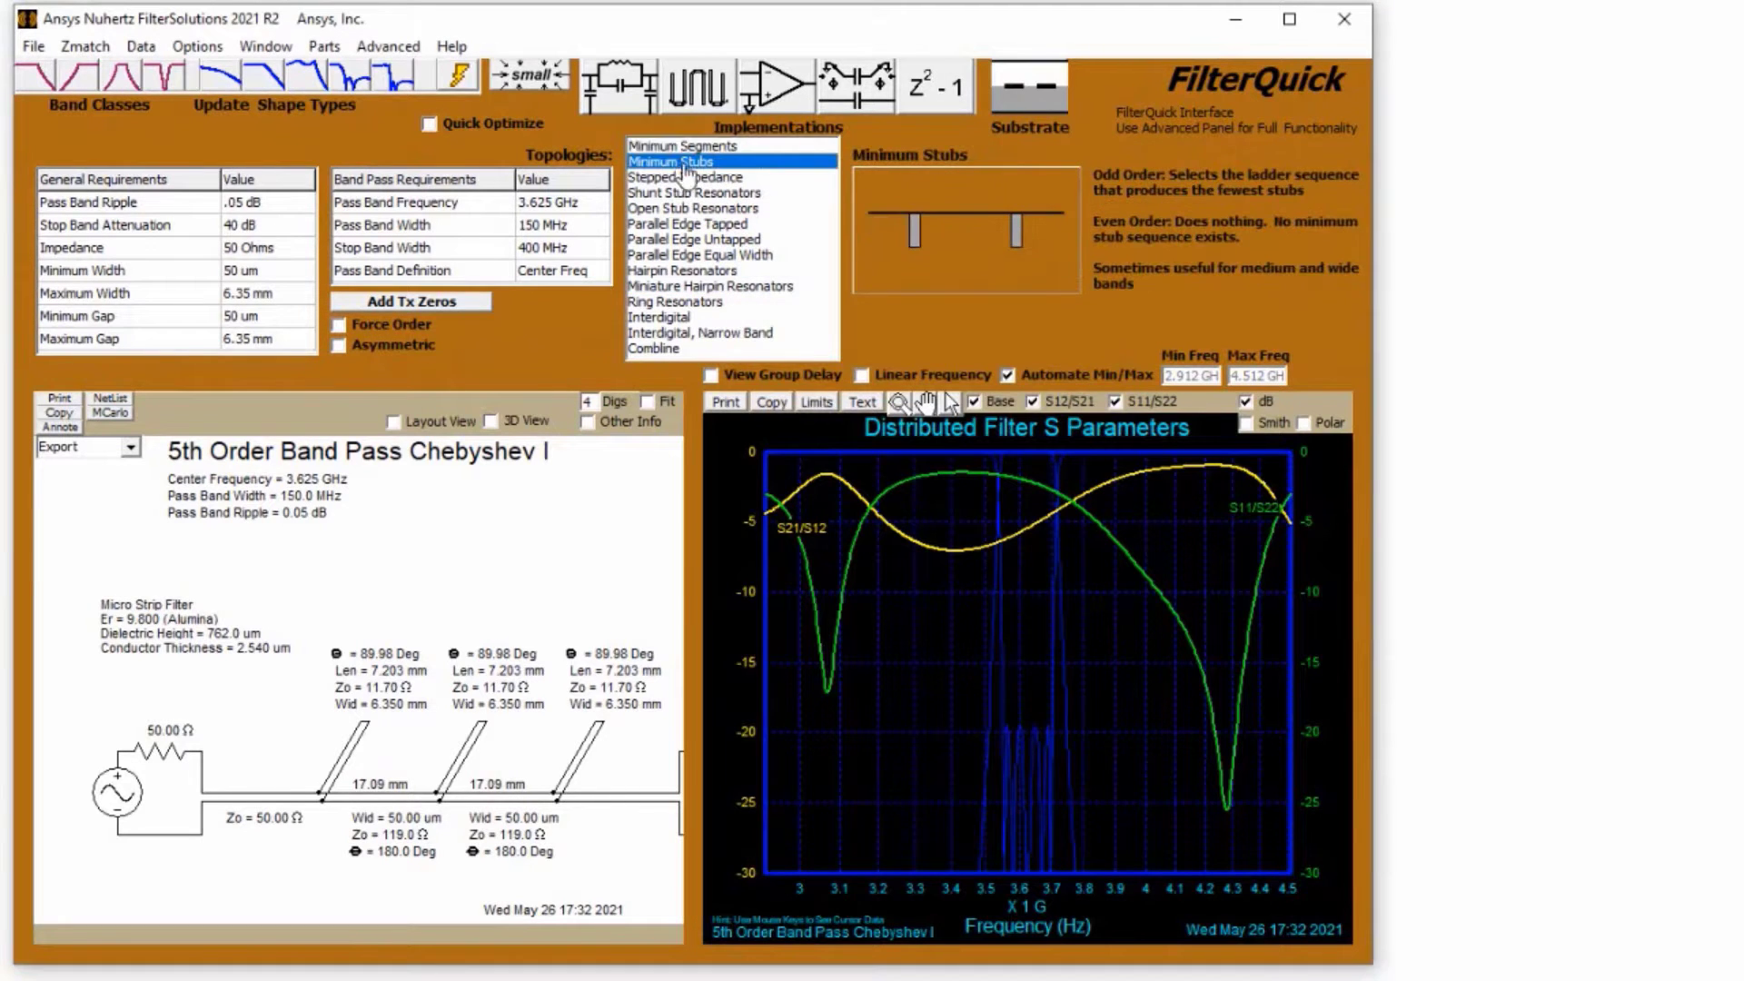
pyautogui.click(700, 224)
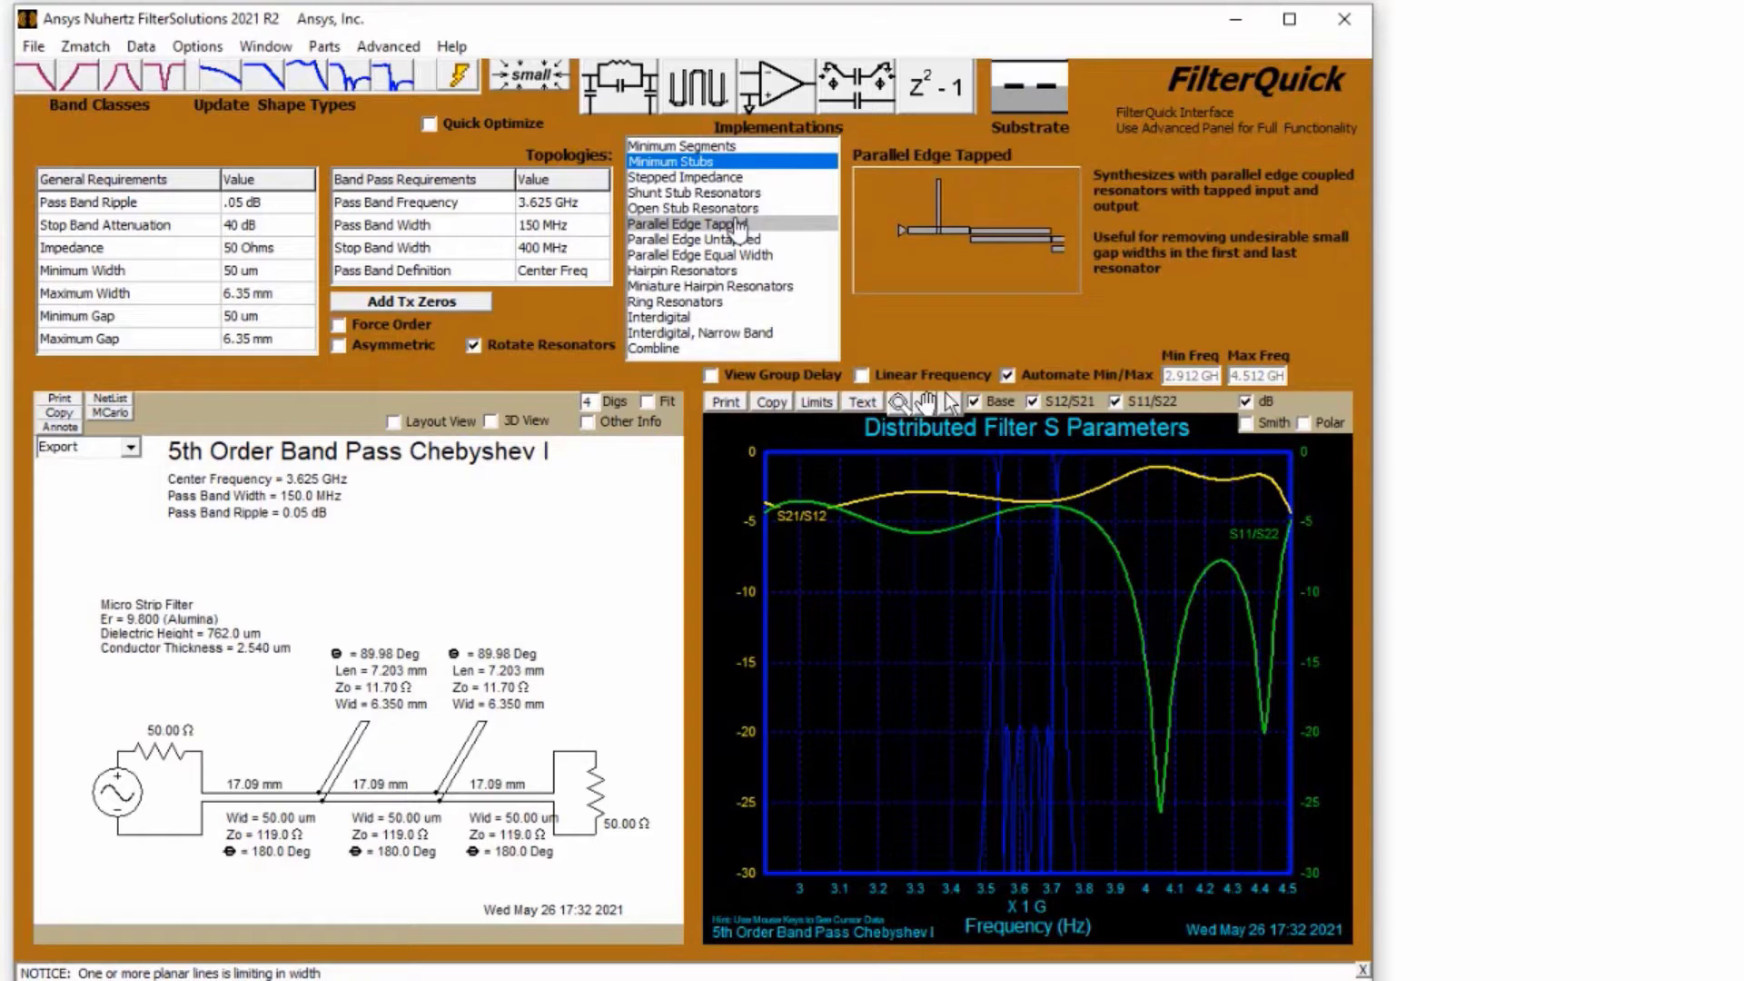
pyautogui.click(689, 178)
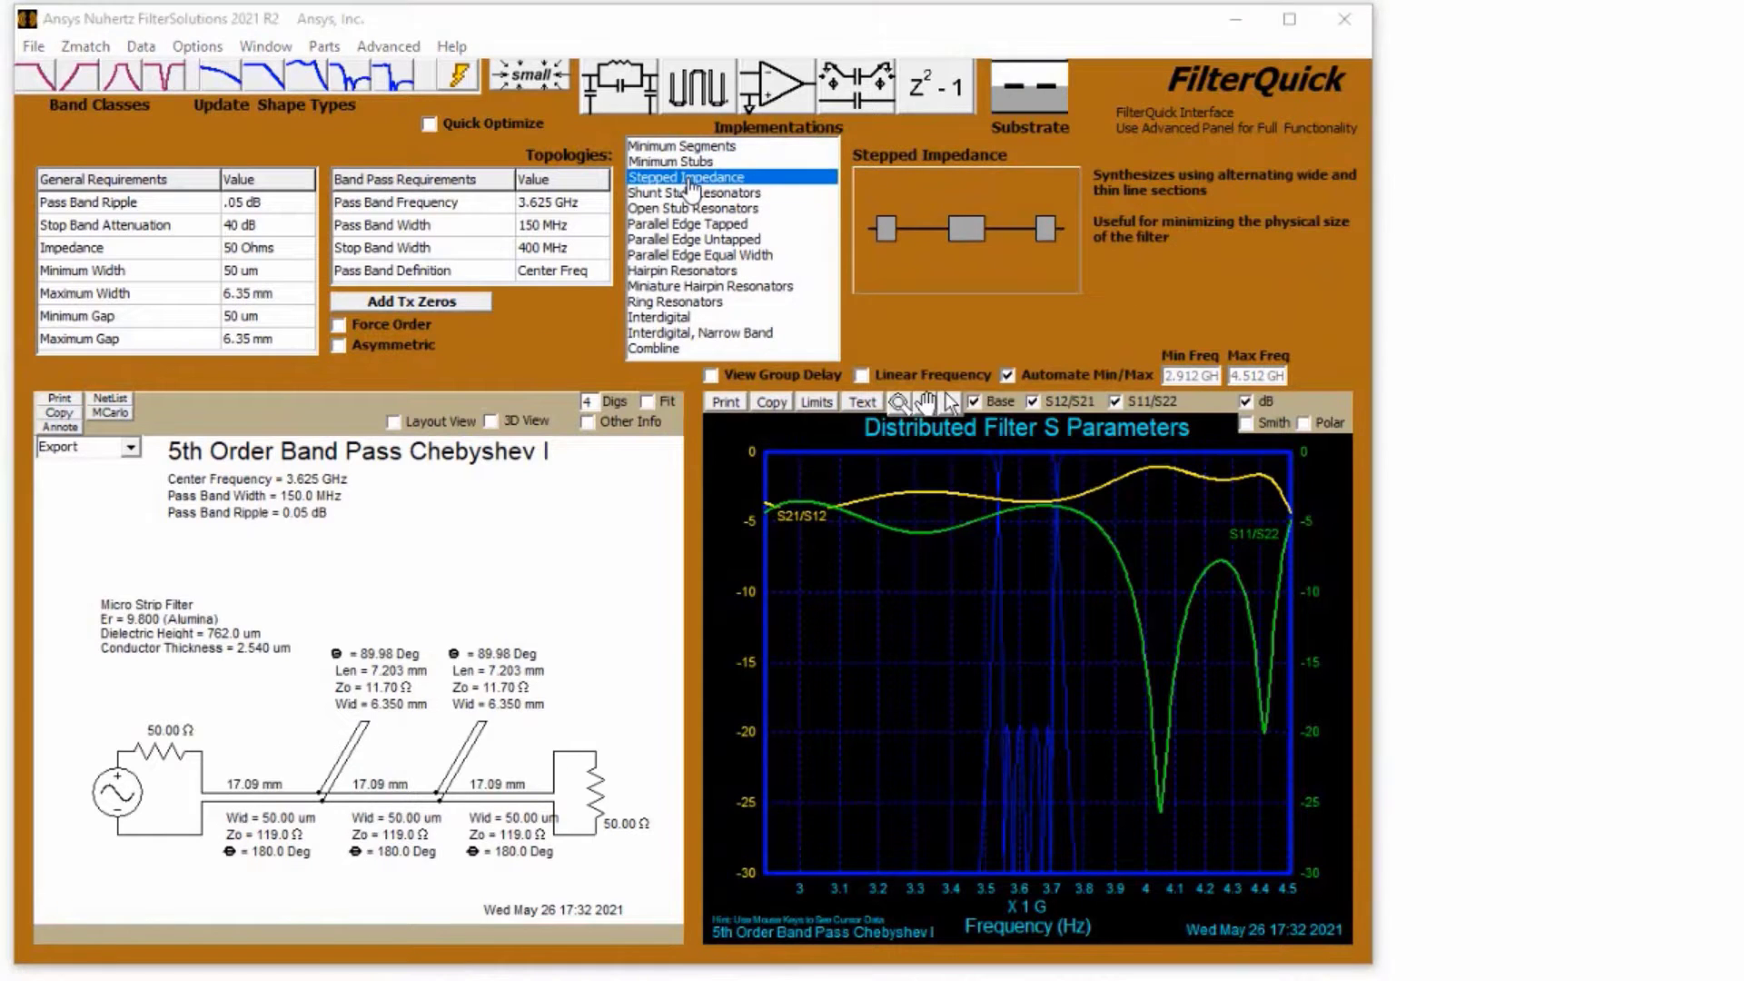
pyautogui.click(459, 122)
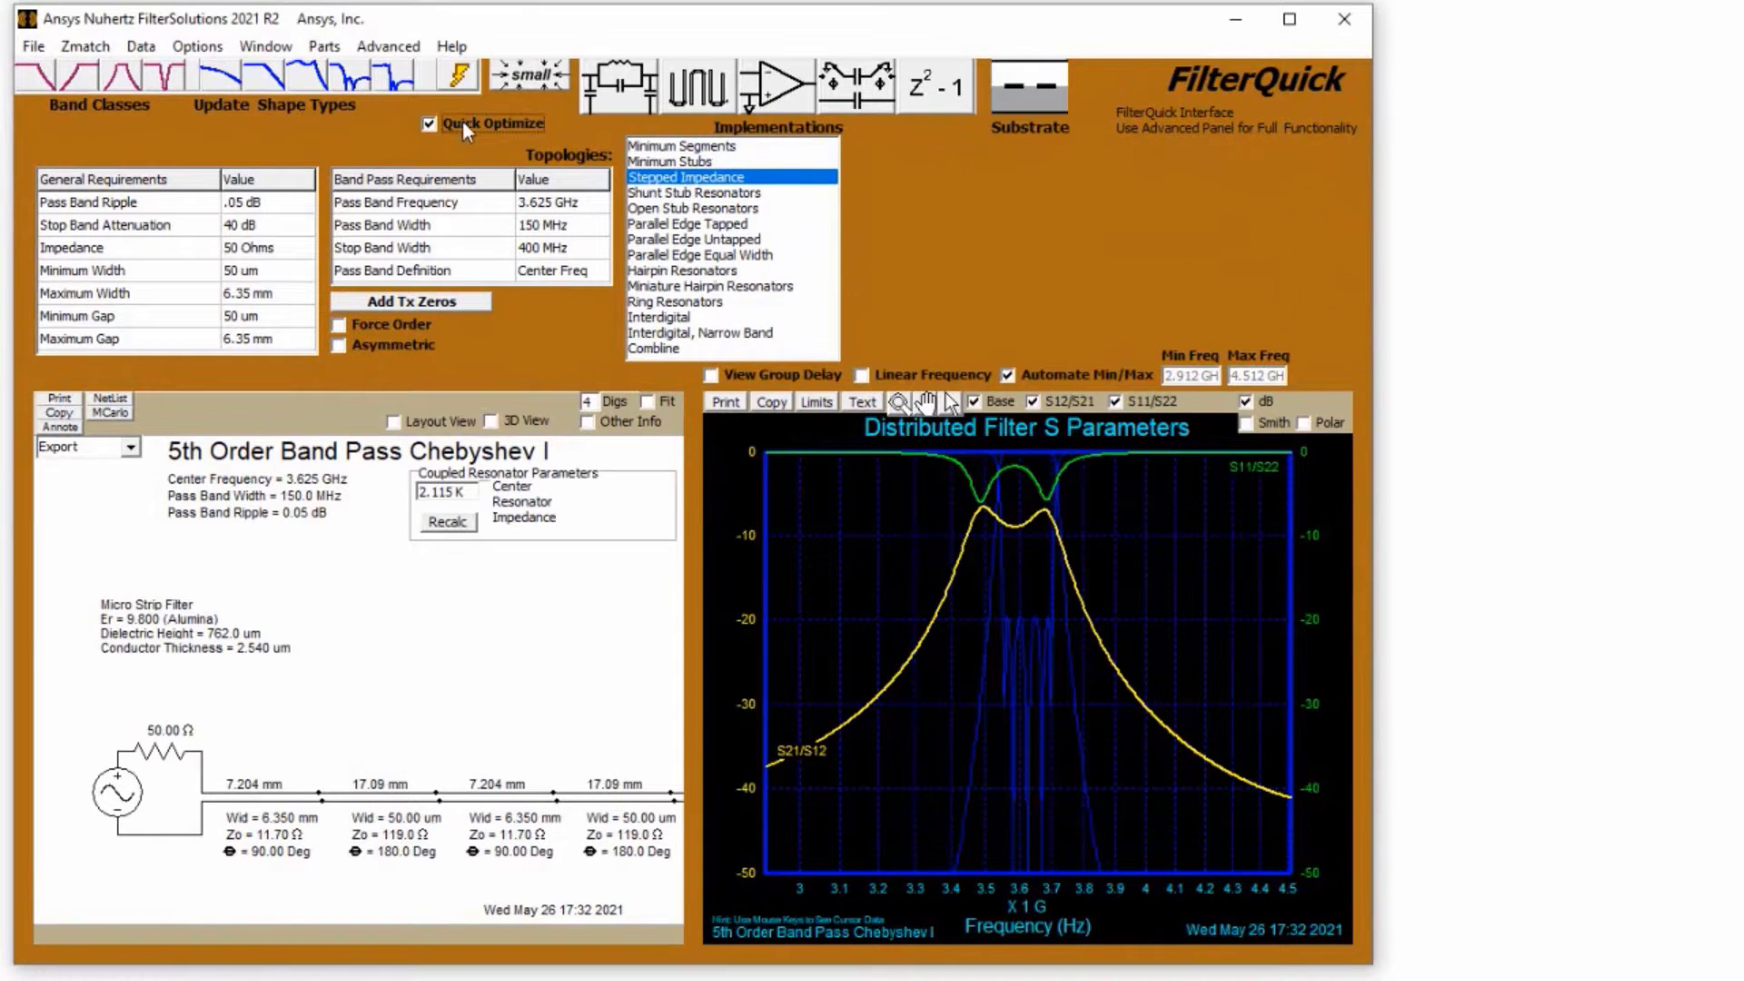
# - Try the Shunt Stub, Open Stub and Parallel Edge topologies, settling on Hairpin Resonators
pyautogui.click(701, 195)
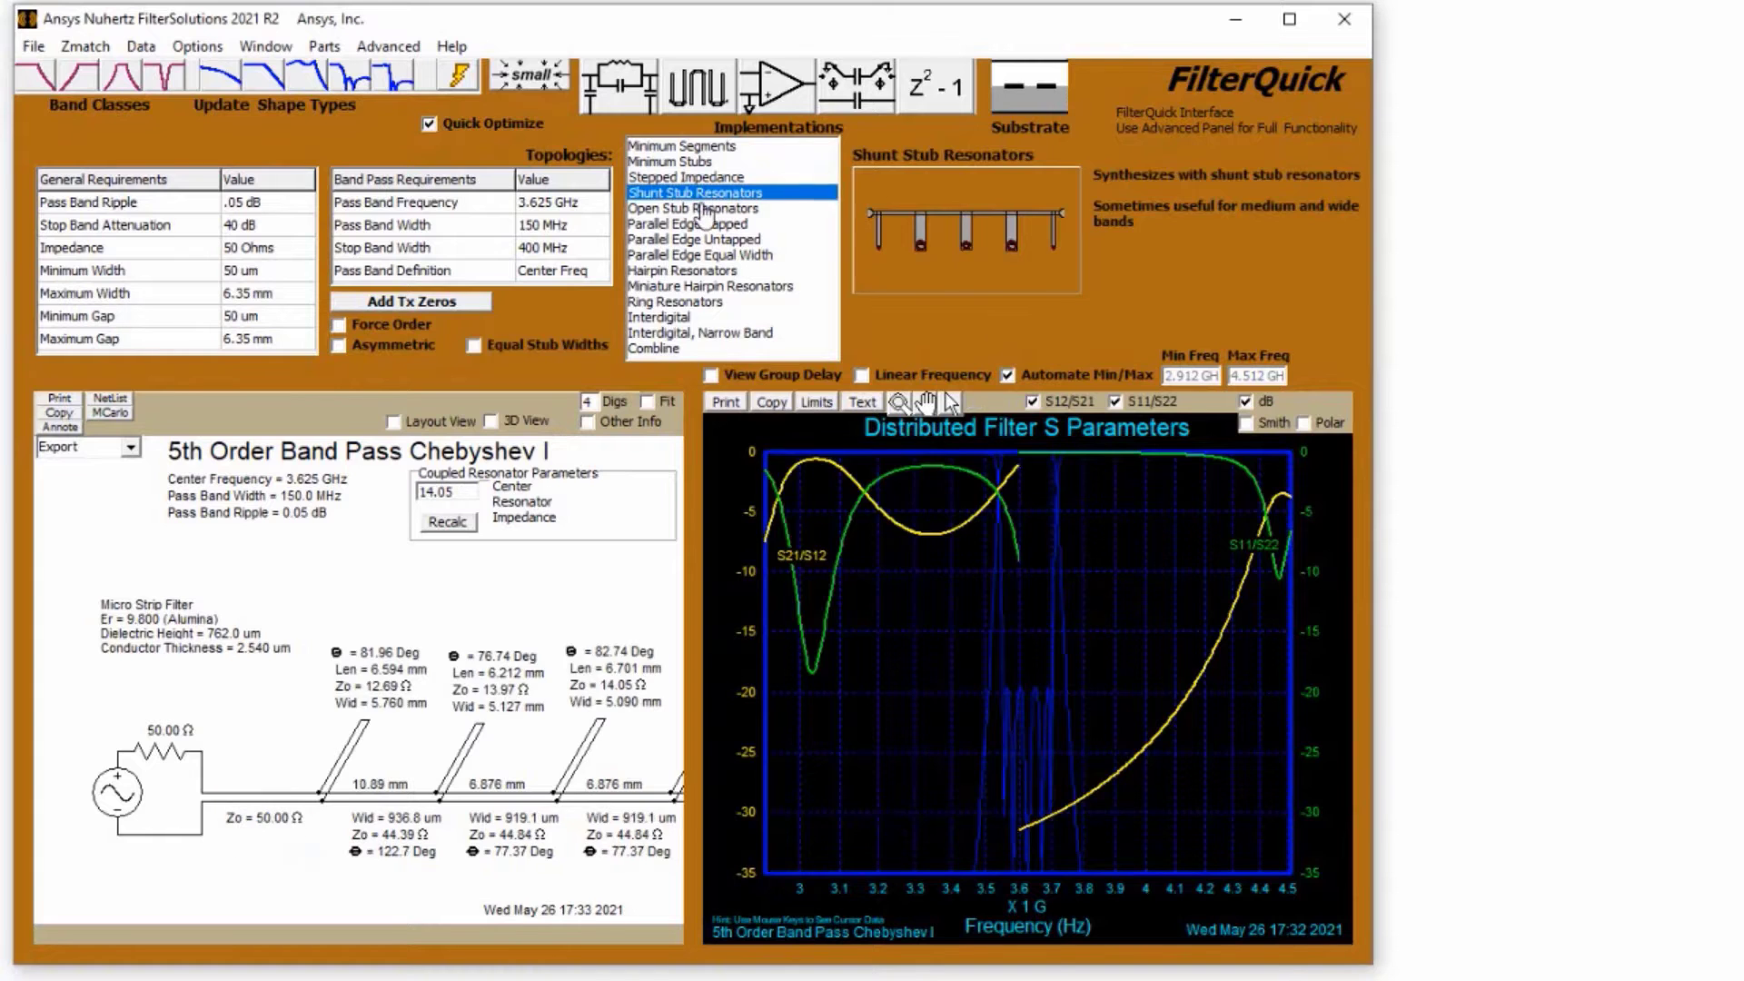
pyautogui.click(701, 209)
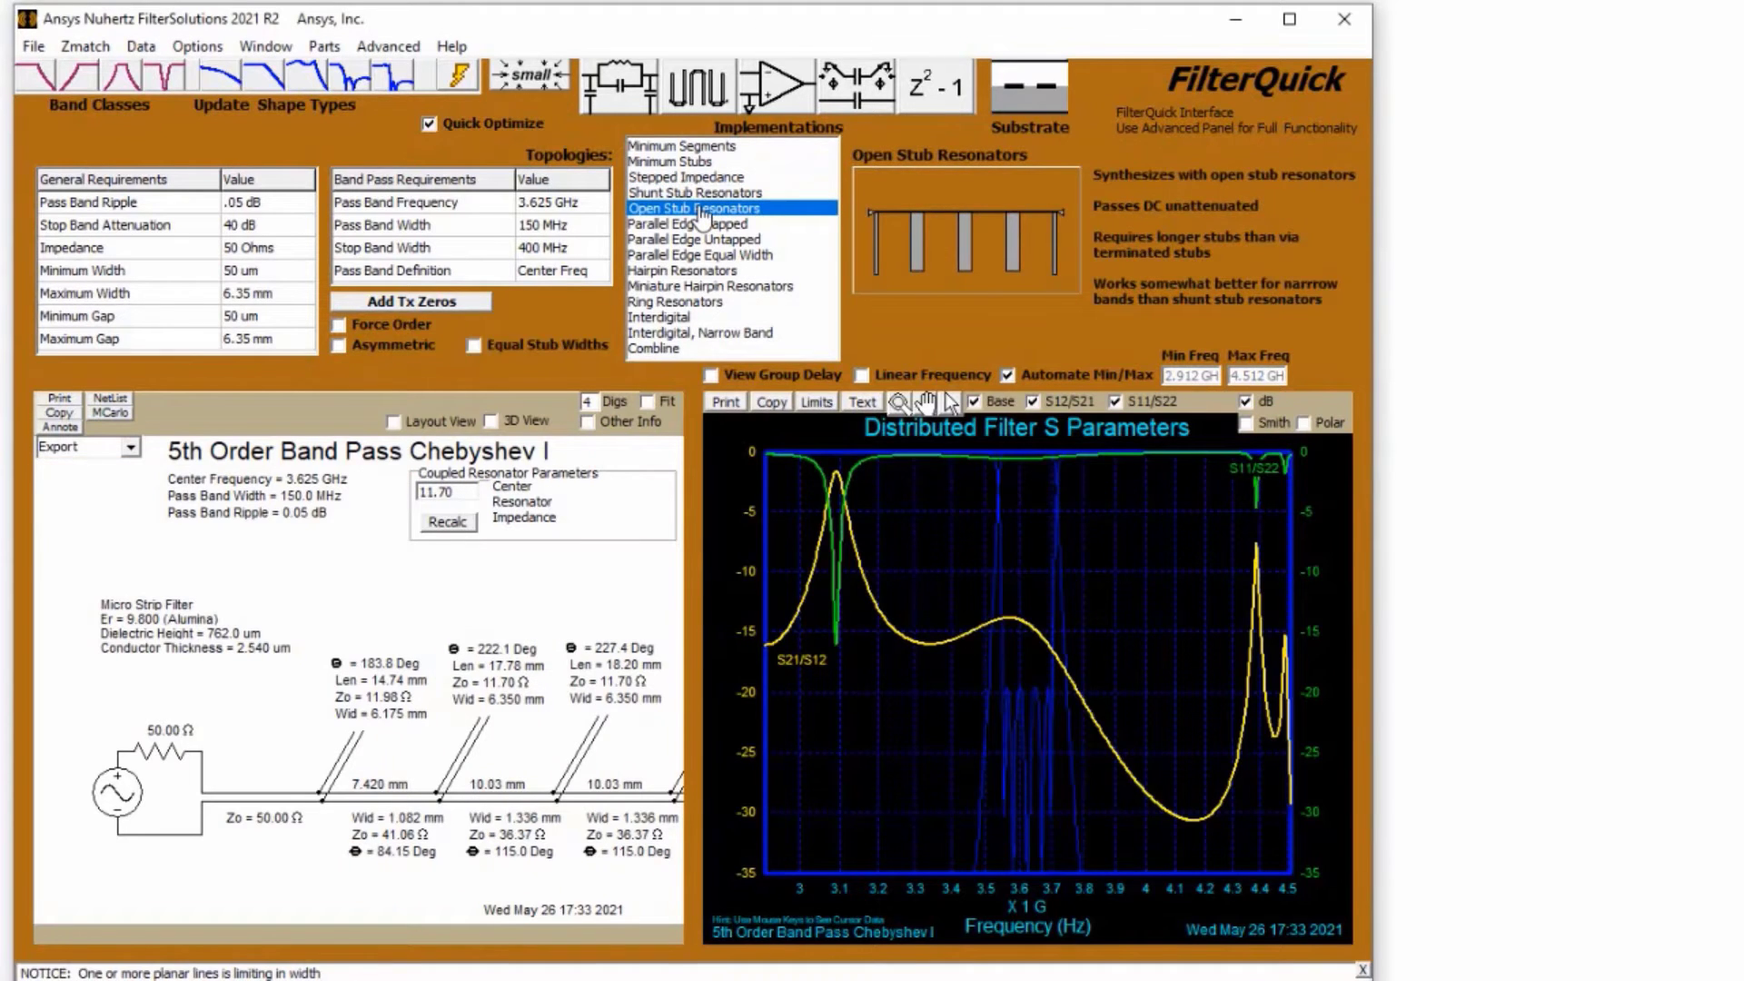
pyautogui.click(701, 225)
pyautogui.click(697, 237)
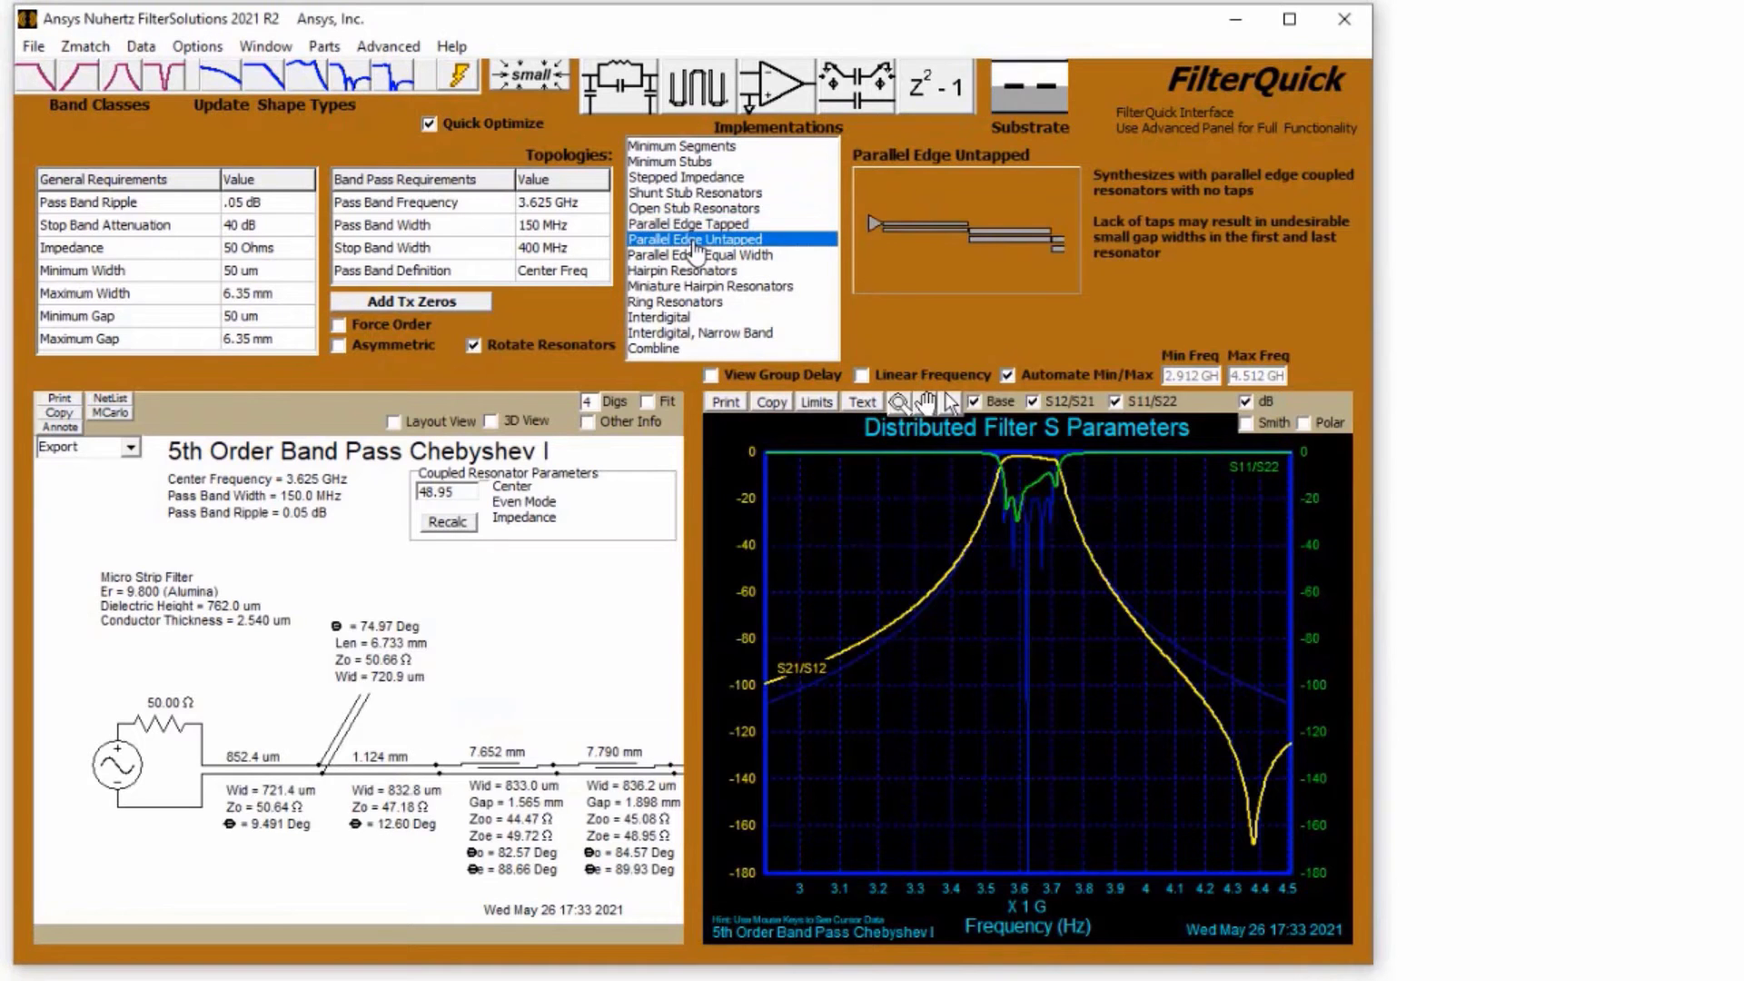
pyautogui.click(696, 256)
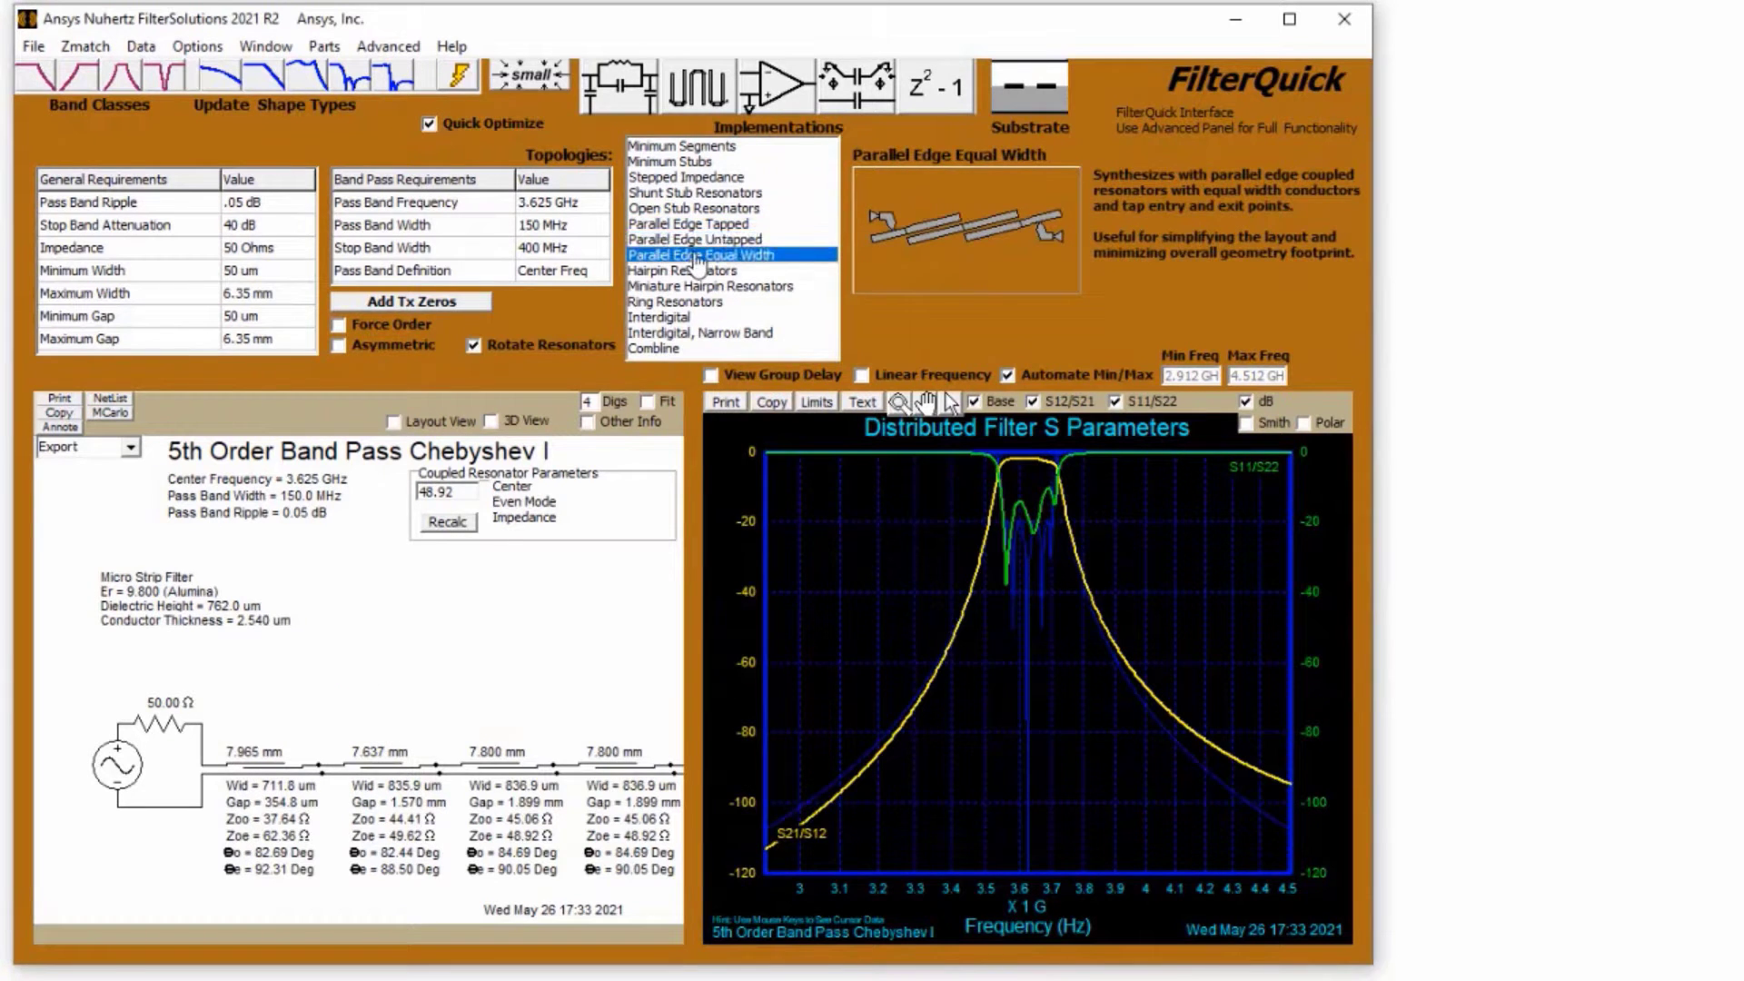
pyautogui.click(695, 272)
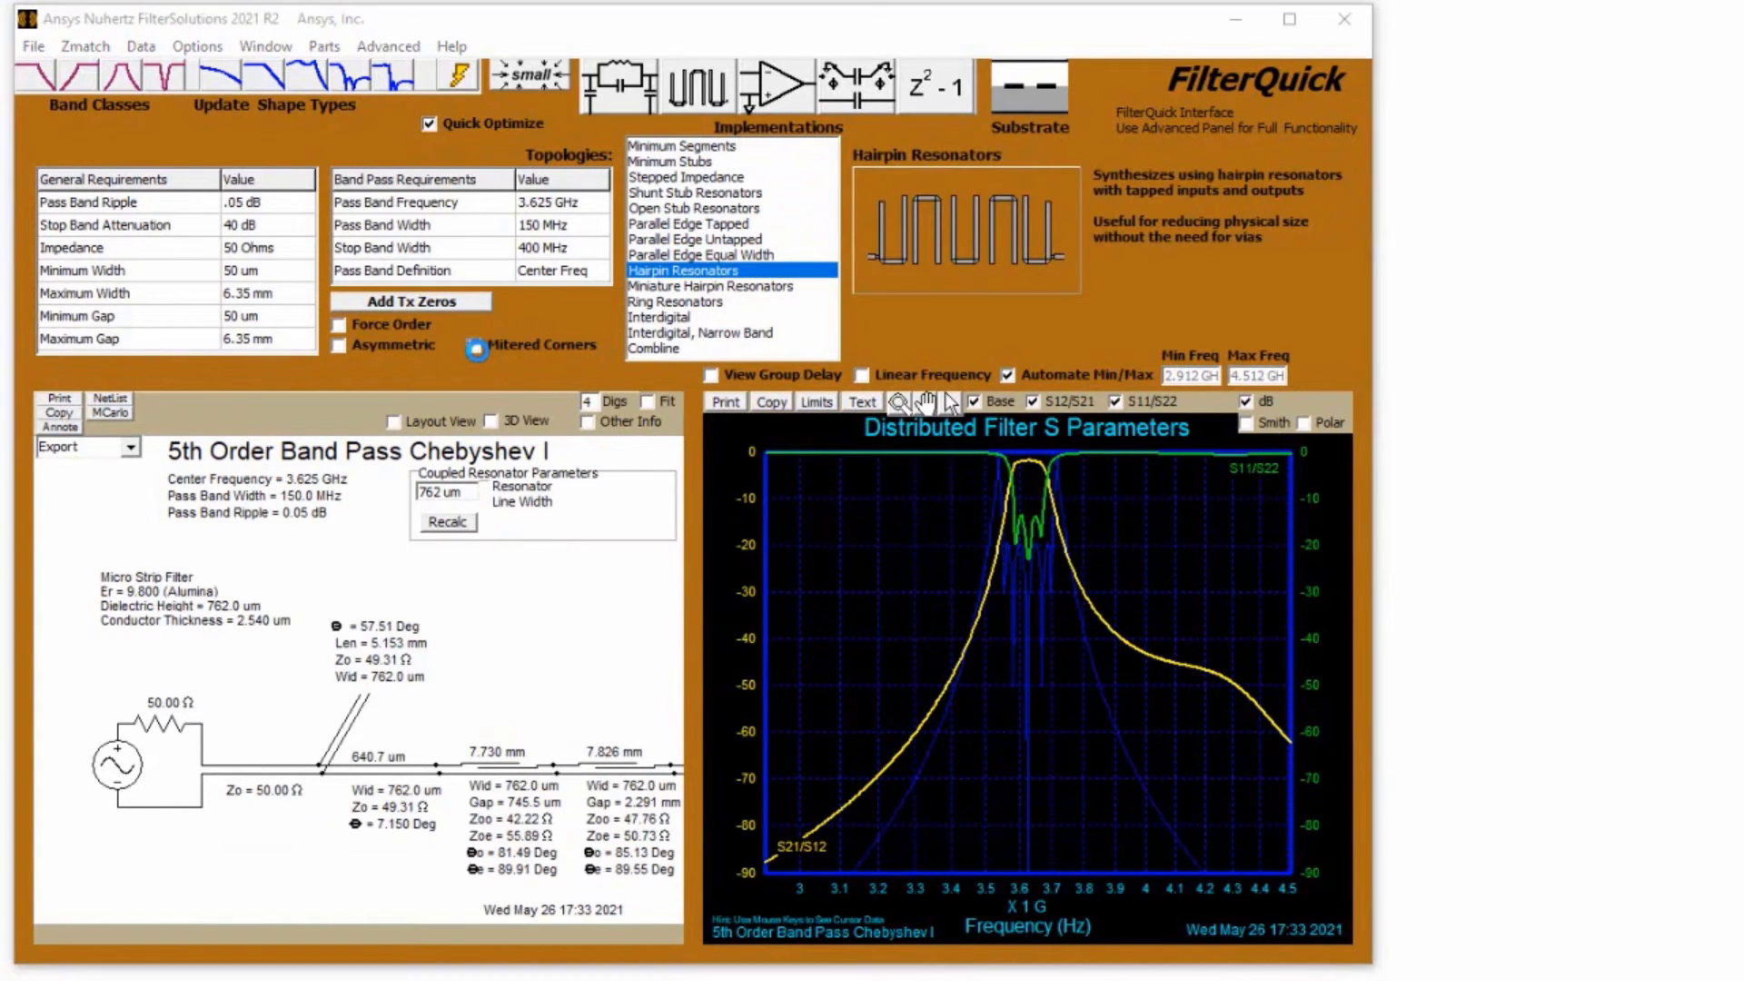
# - Enable mitered corners, then try Miniature Hairpin, Ring, Interdigital, Interdigital Narrow Band and Combline topologies
pyautogui.click(475, 349)
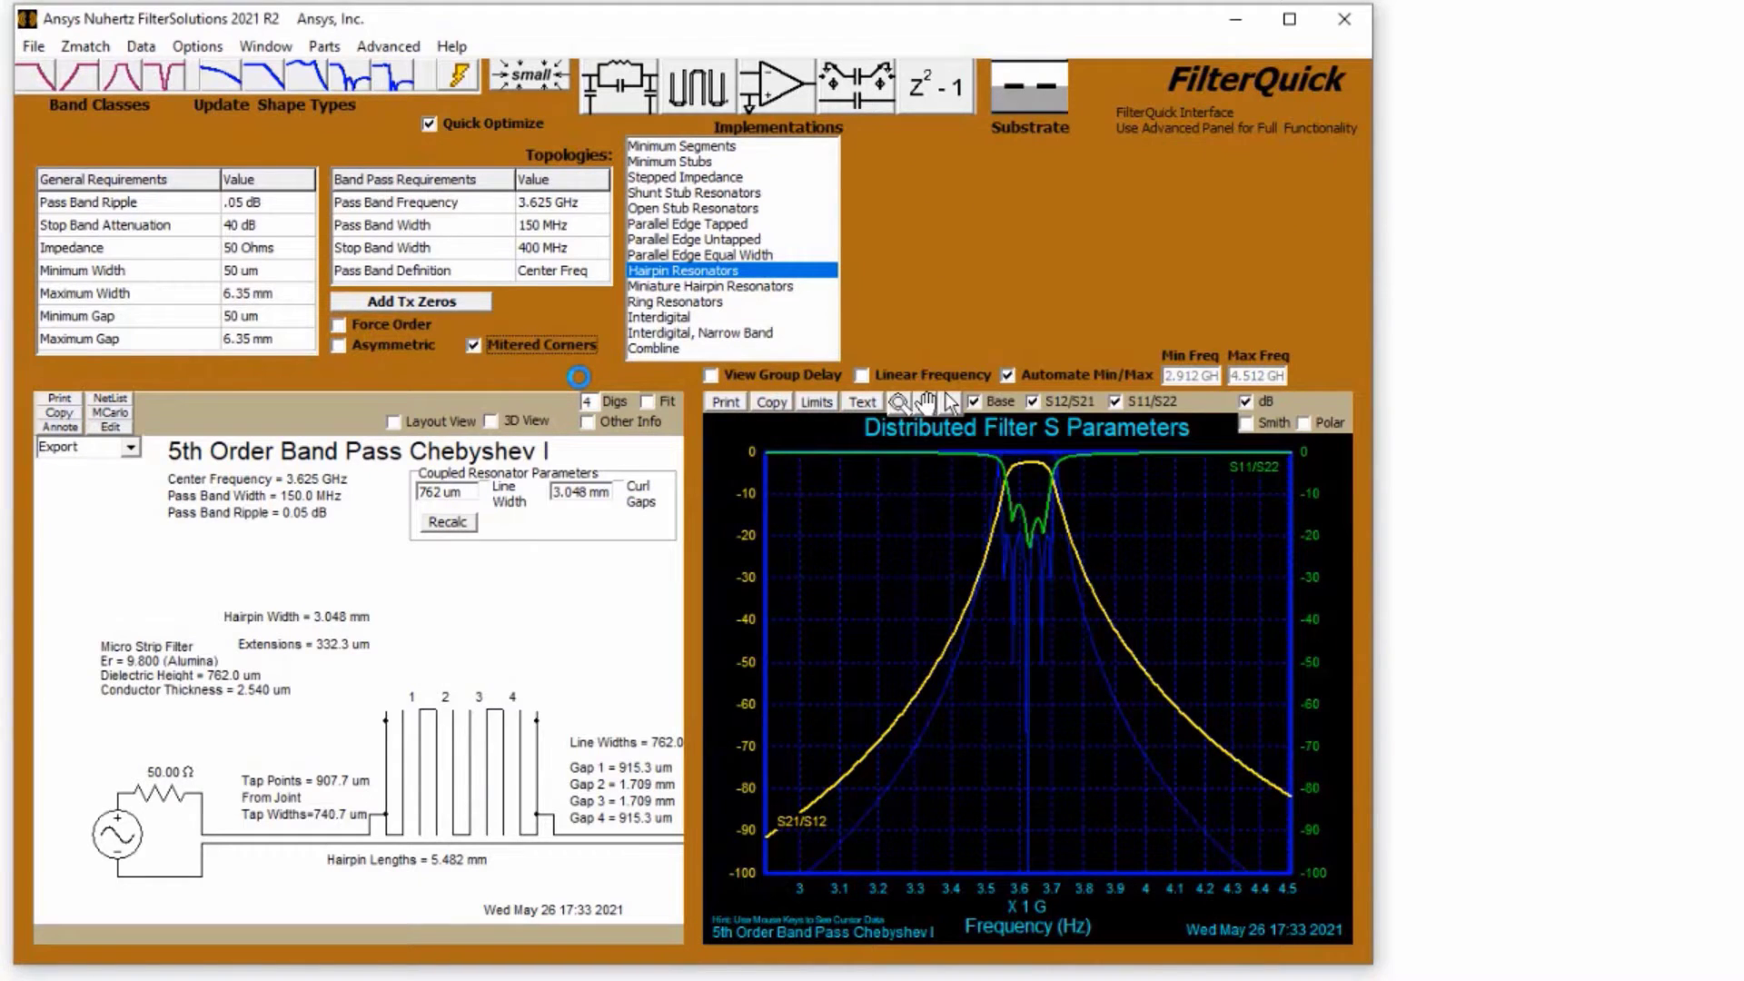
pyautogui.click(699, 287)
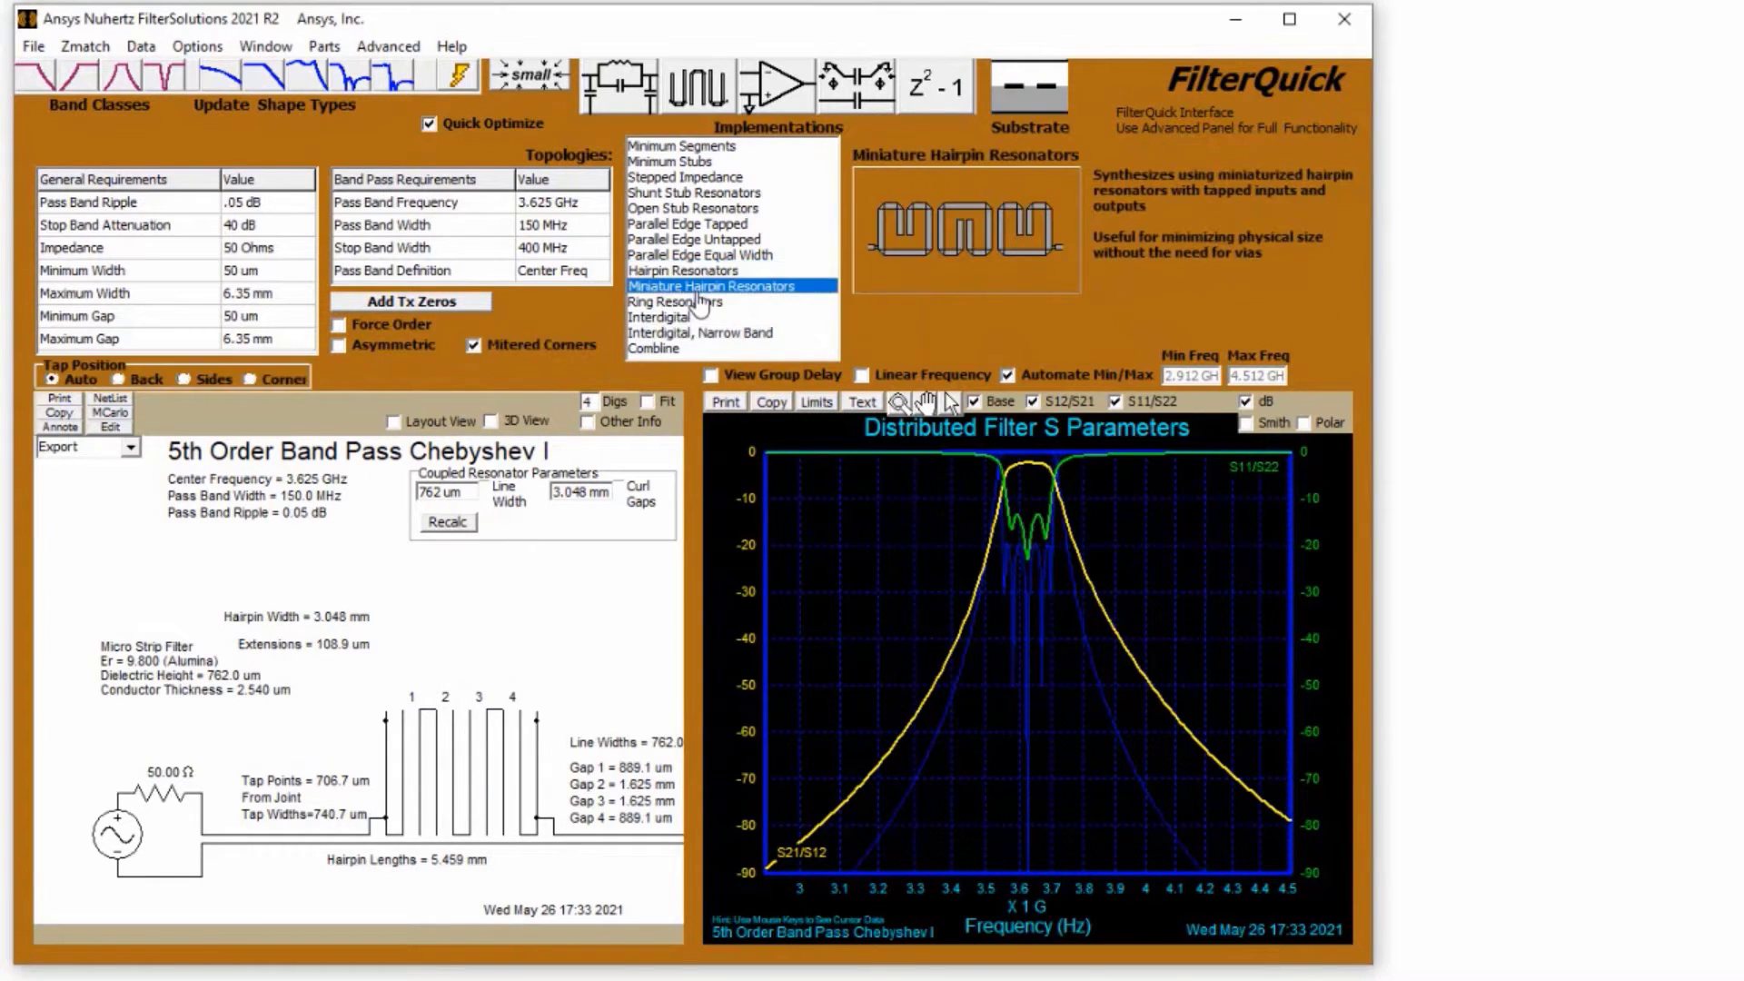
pyautogui.click(697, 302)
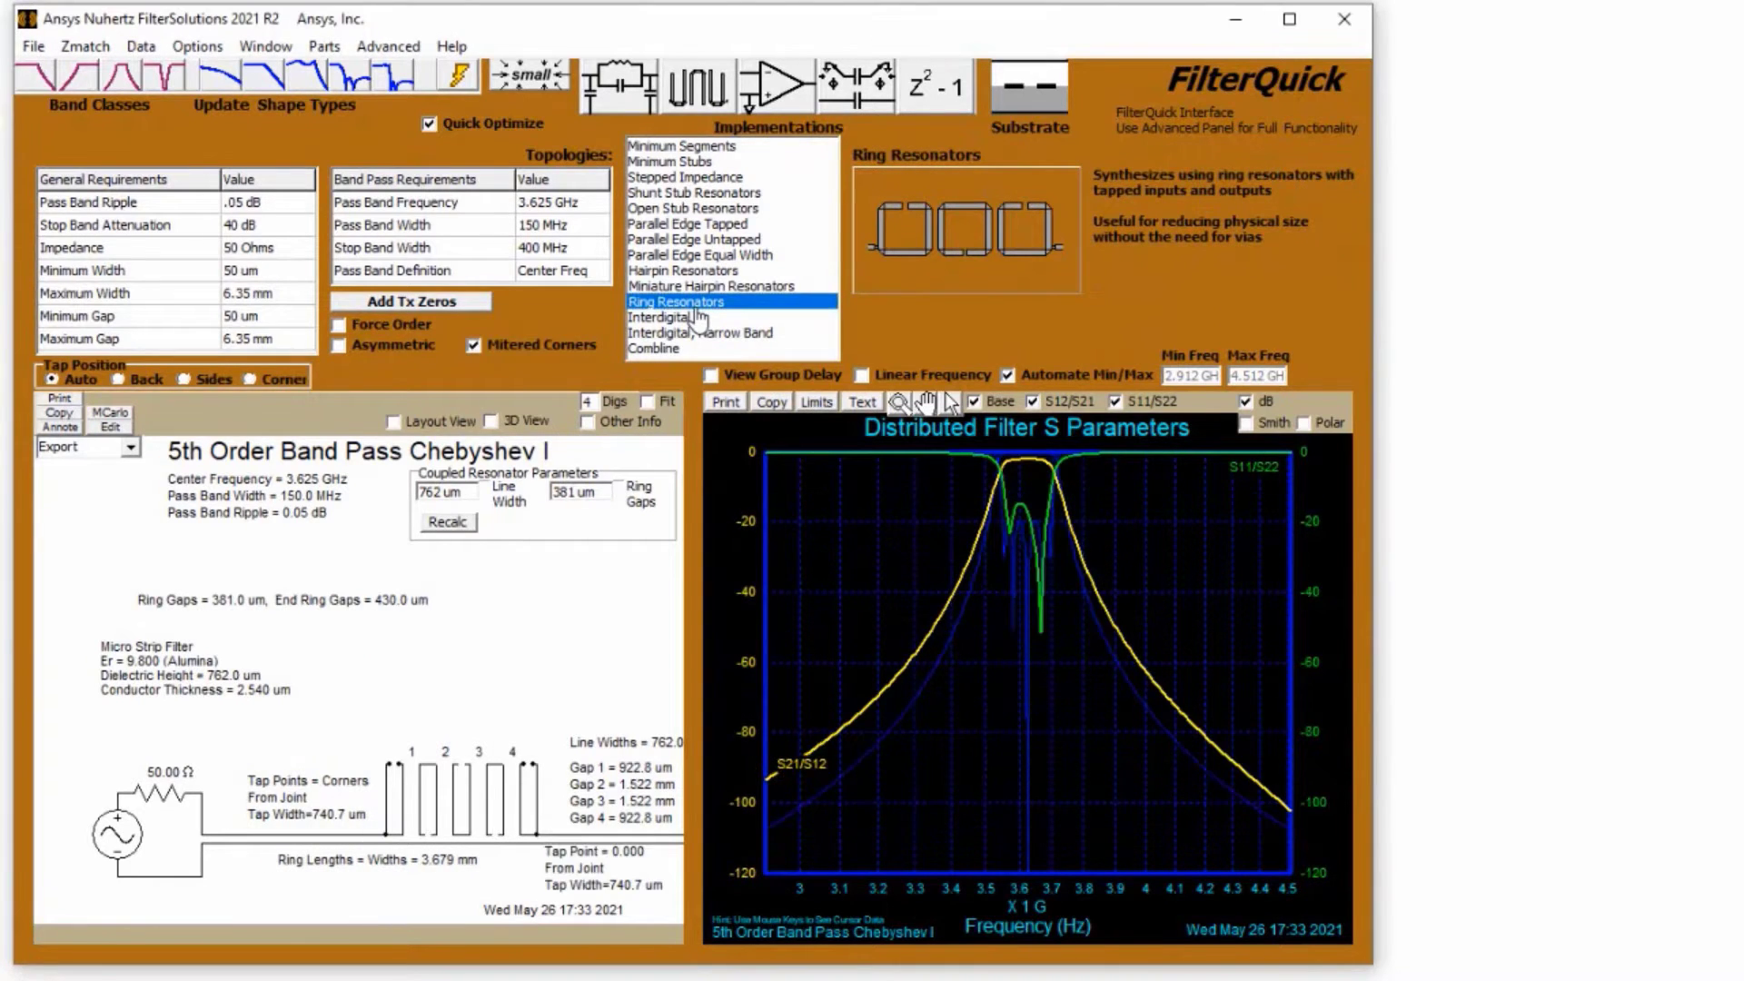
pyautogui.click(689, 319)
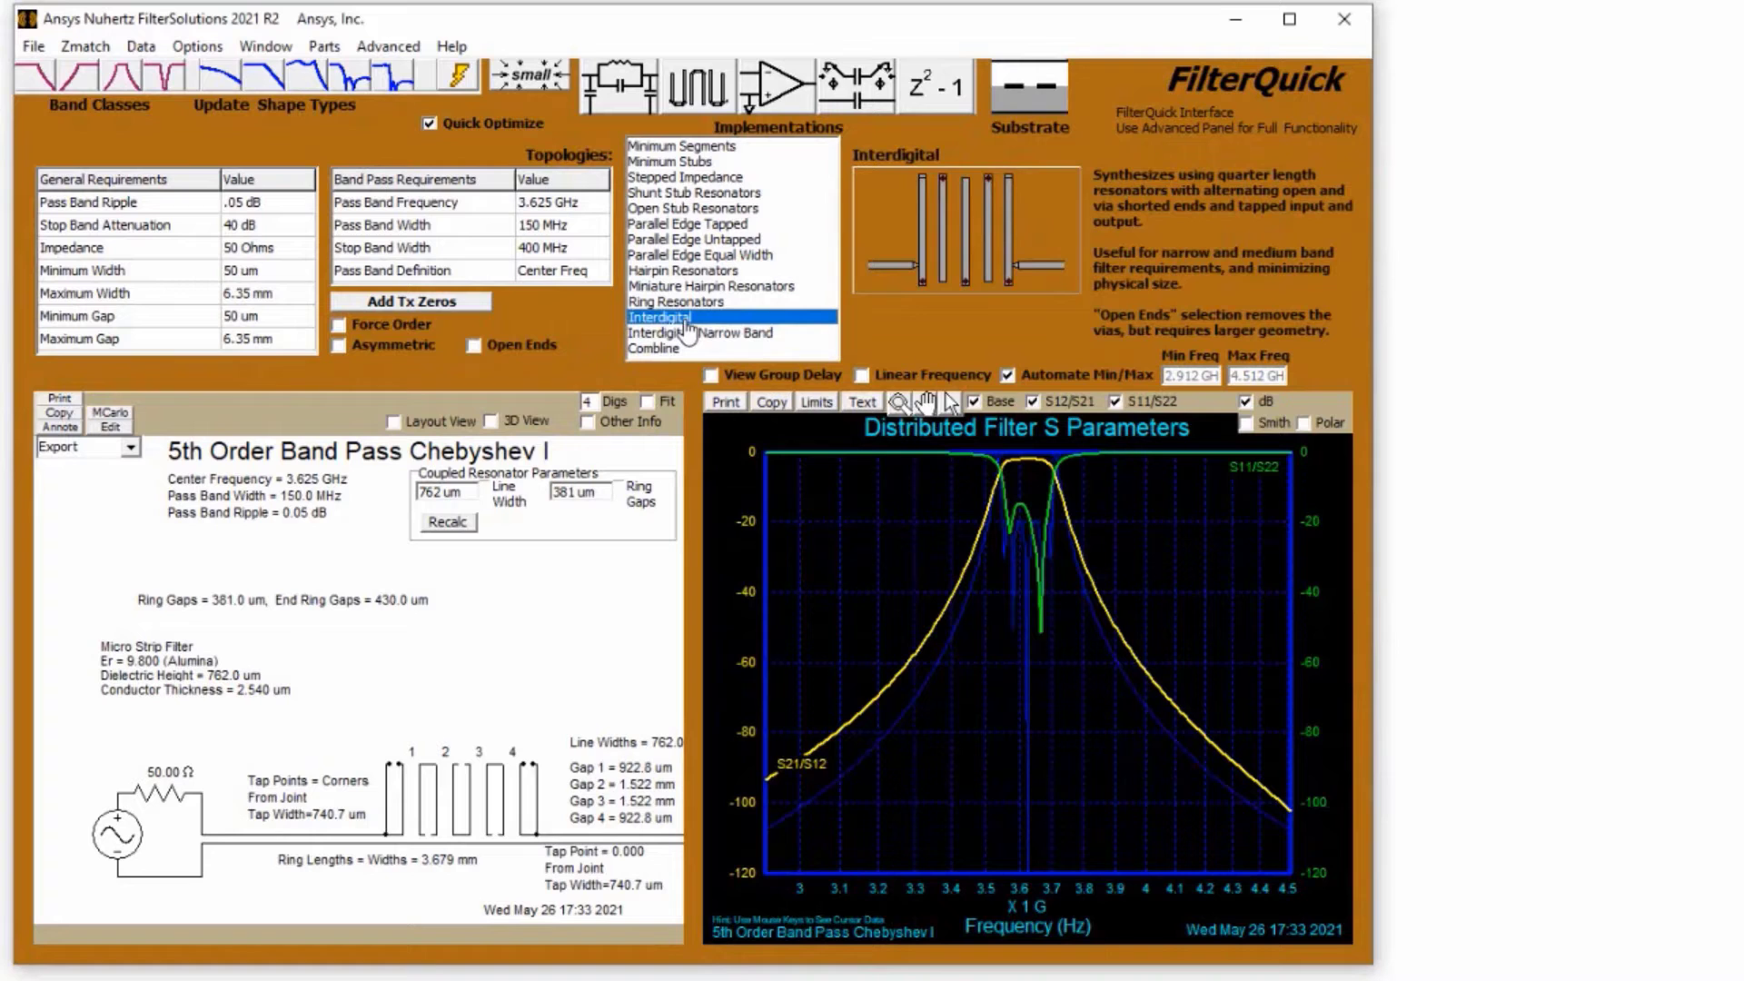
pyautogui.click(687, 332)
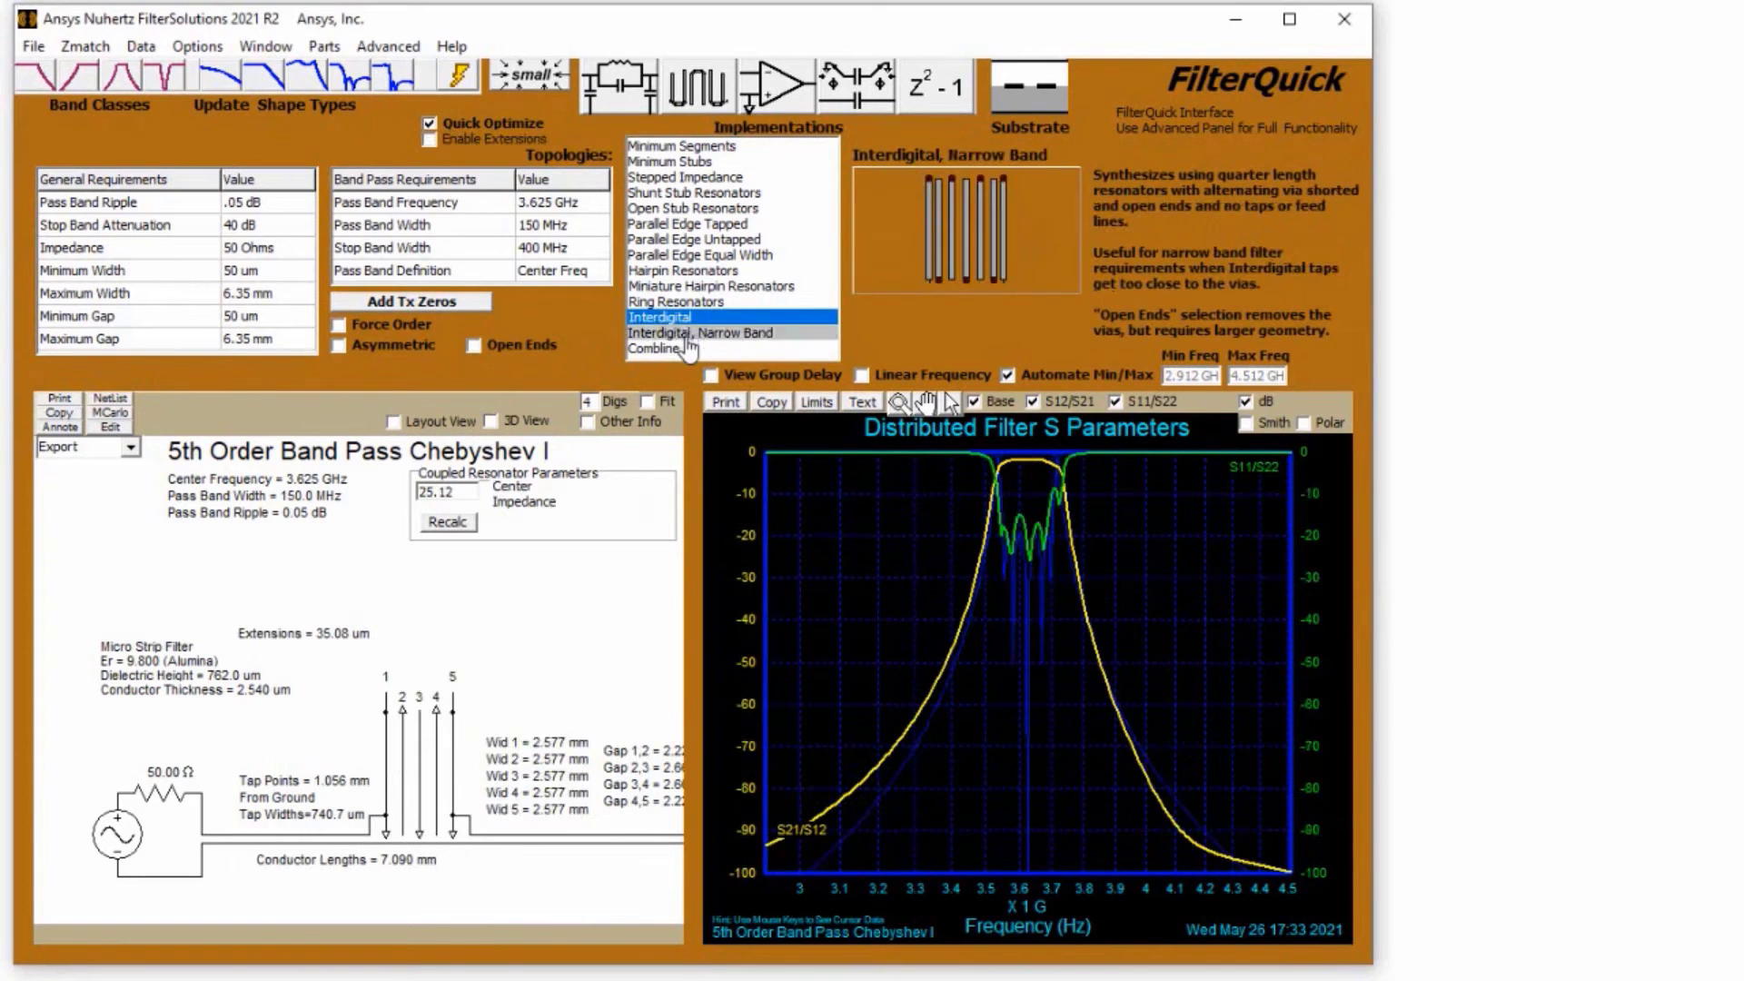
pyautogui.click(683, 348)
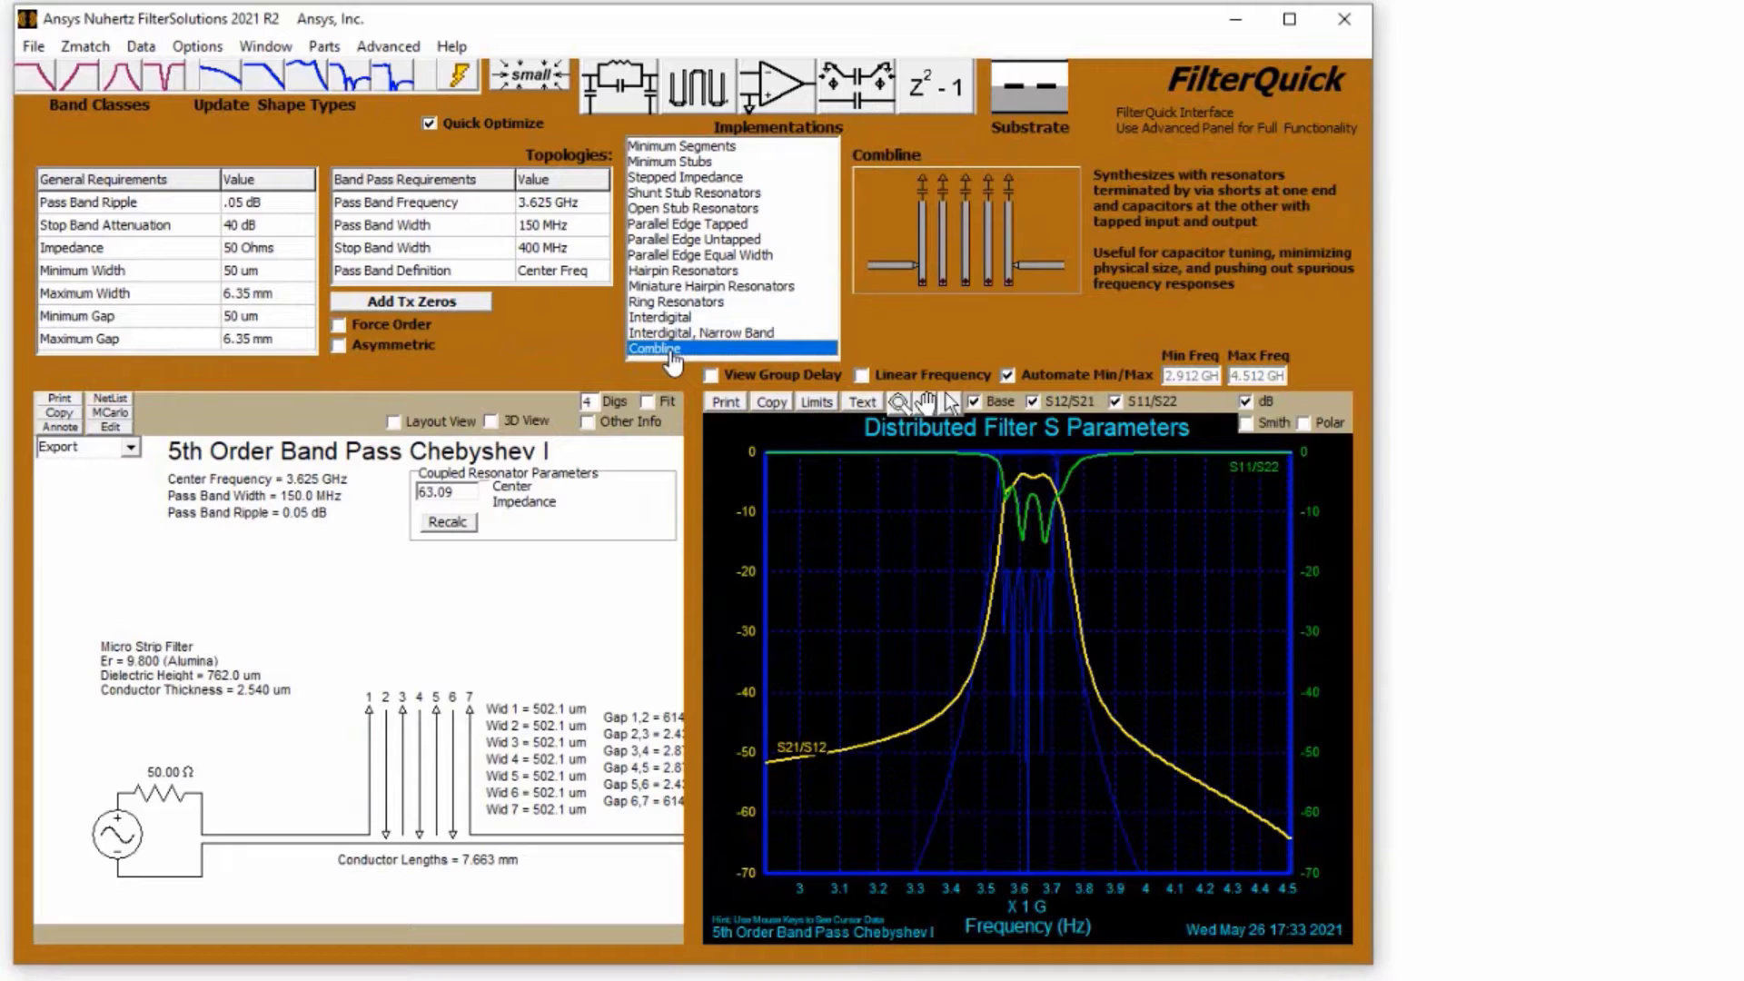
# - Switch back to Hairpin Resonators and pan the schematic to inspect the 762 um lines
pyautogui.click(661, 273)
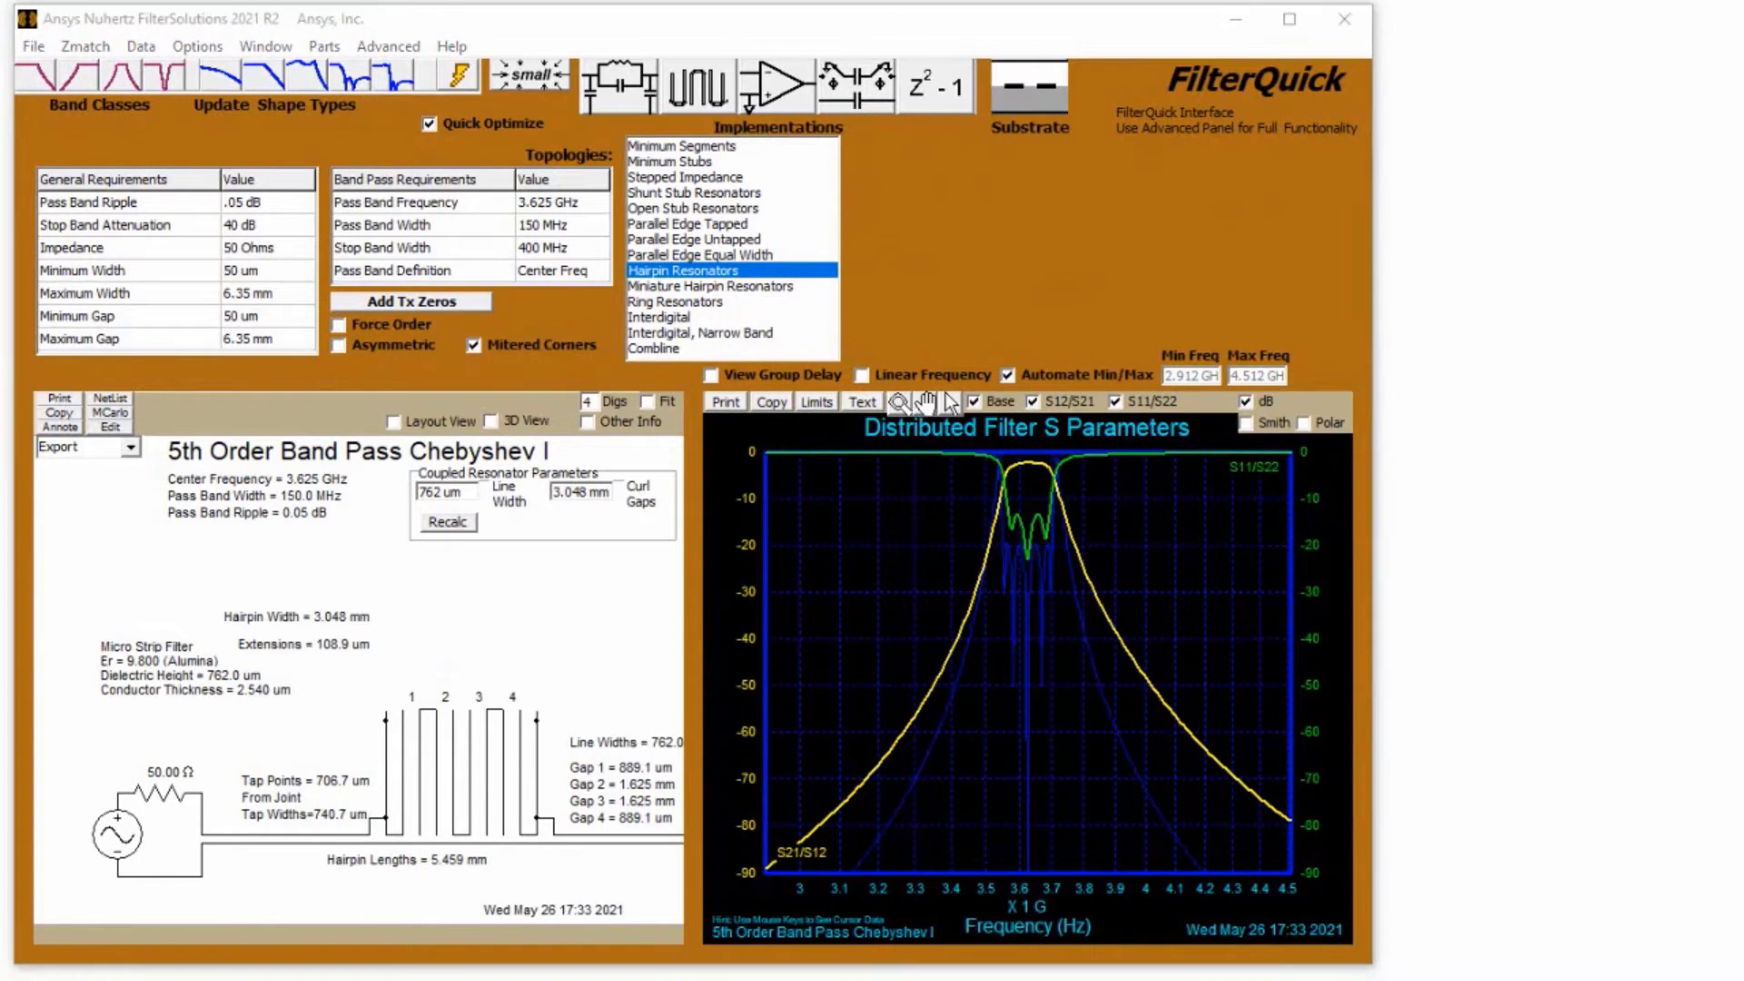
pyautogui.click(505, 754)
pyautogui.click(505, 754)
pyautogui.click(540, 618)
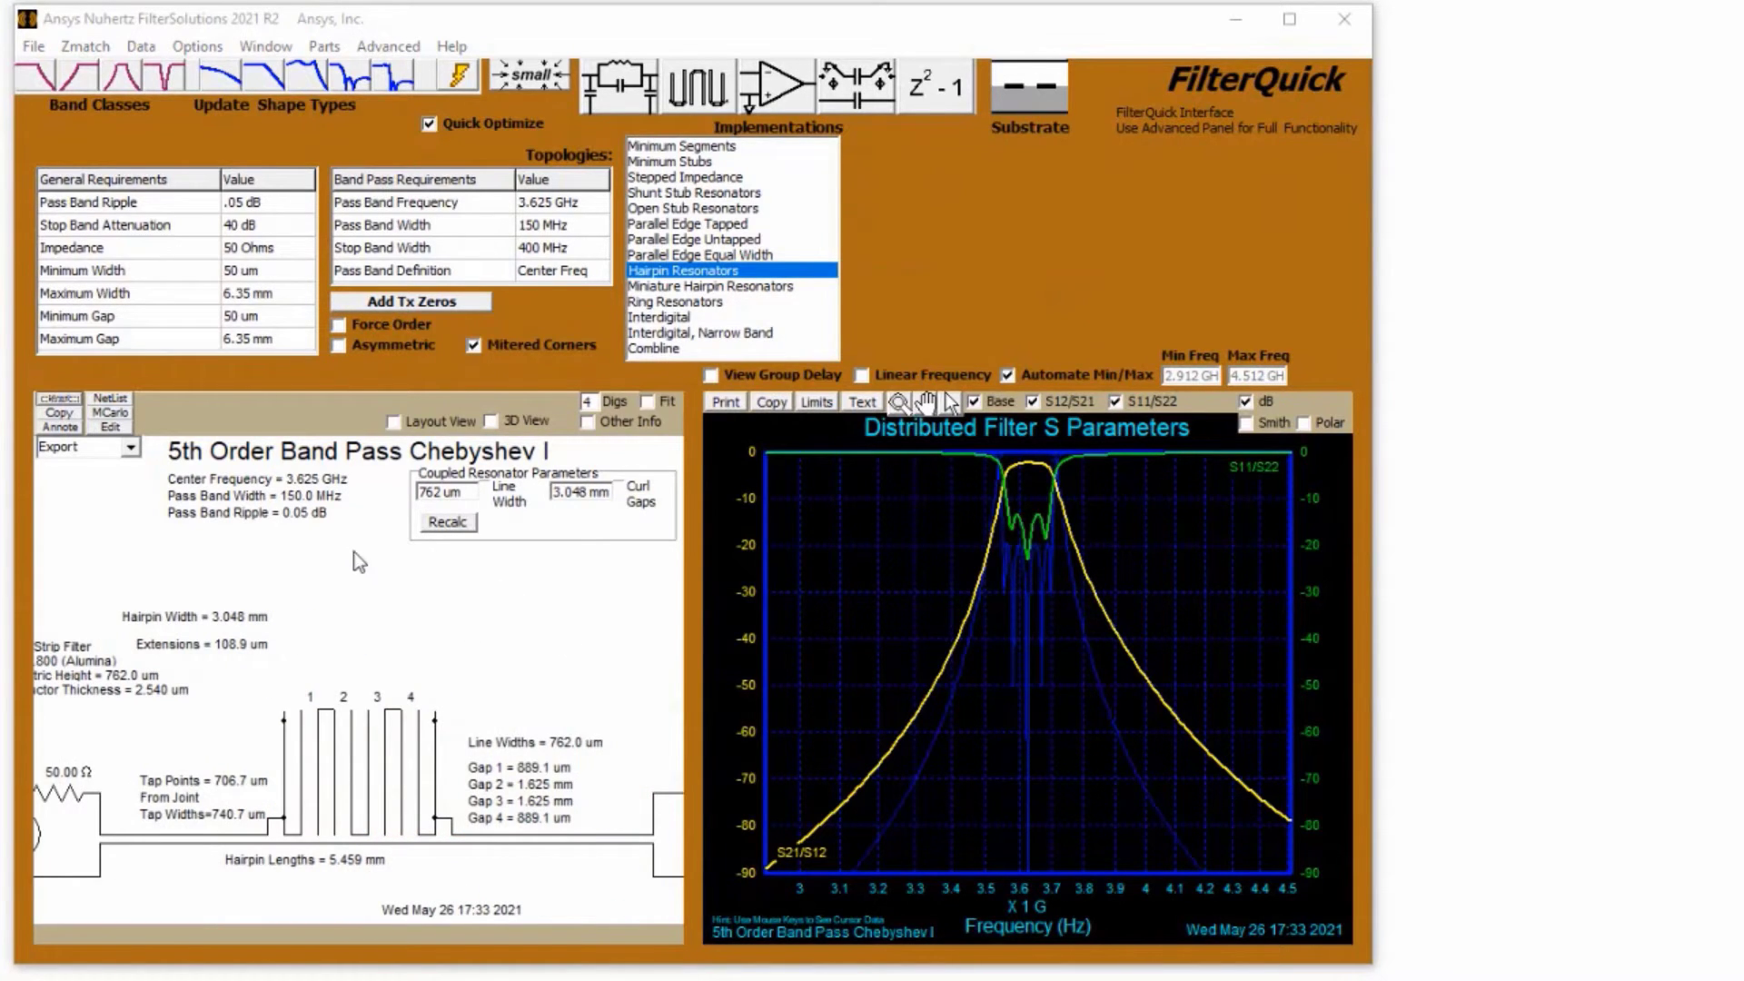
pyautogui.click(420, 429)
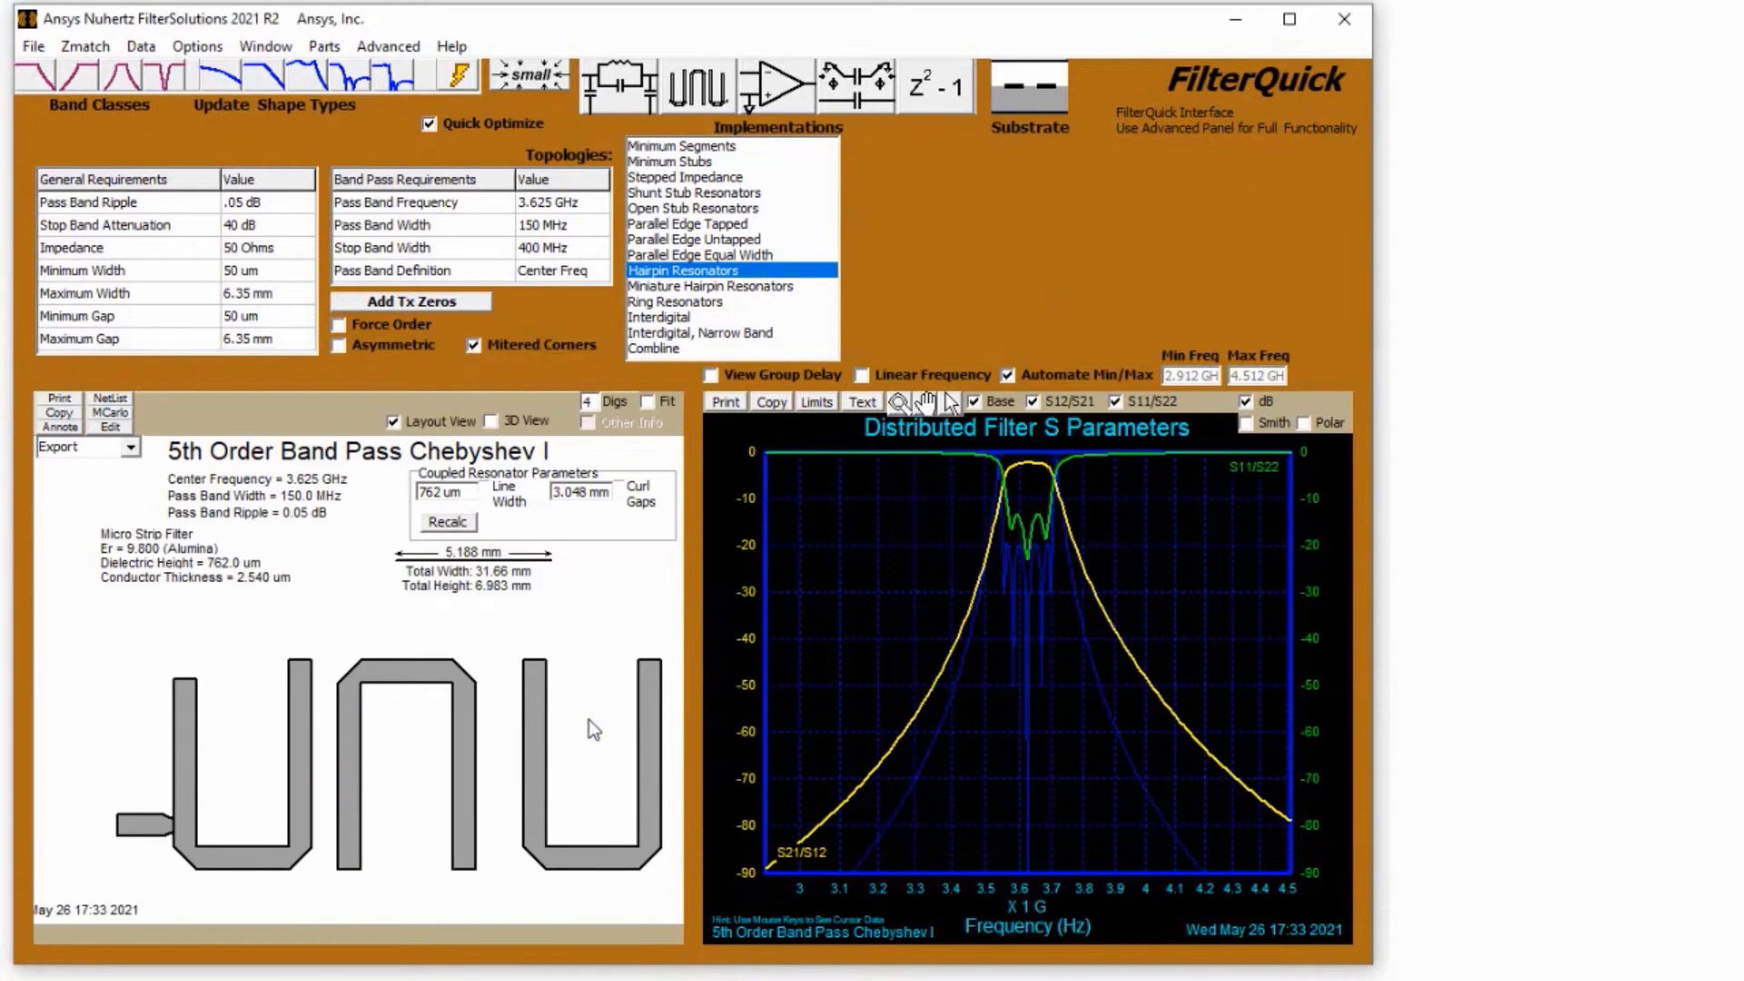
pyautogui.click(517, 421)
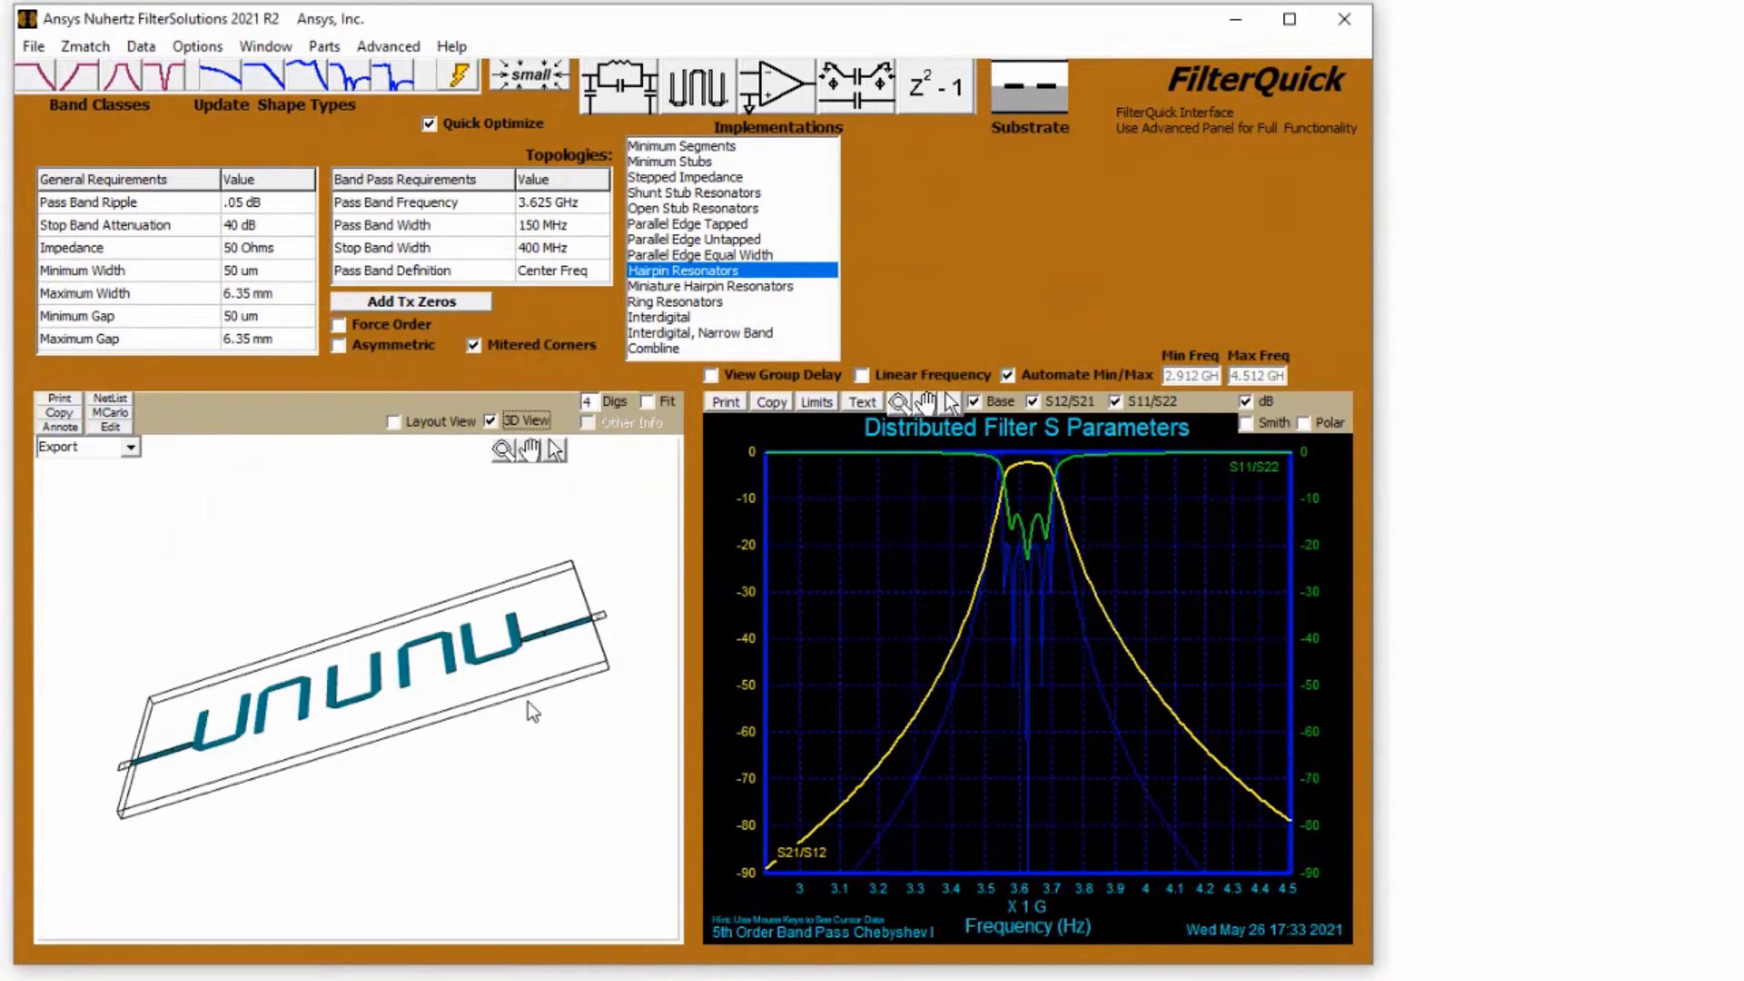
pyautogui.moveTo(553, 706); pyautogui.dragTo(534, 808)
pyautogui.click(396, 422)
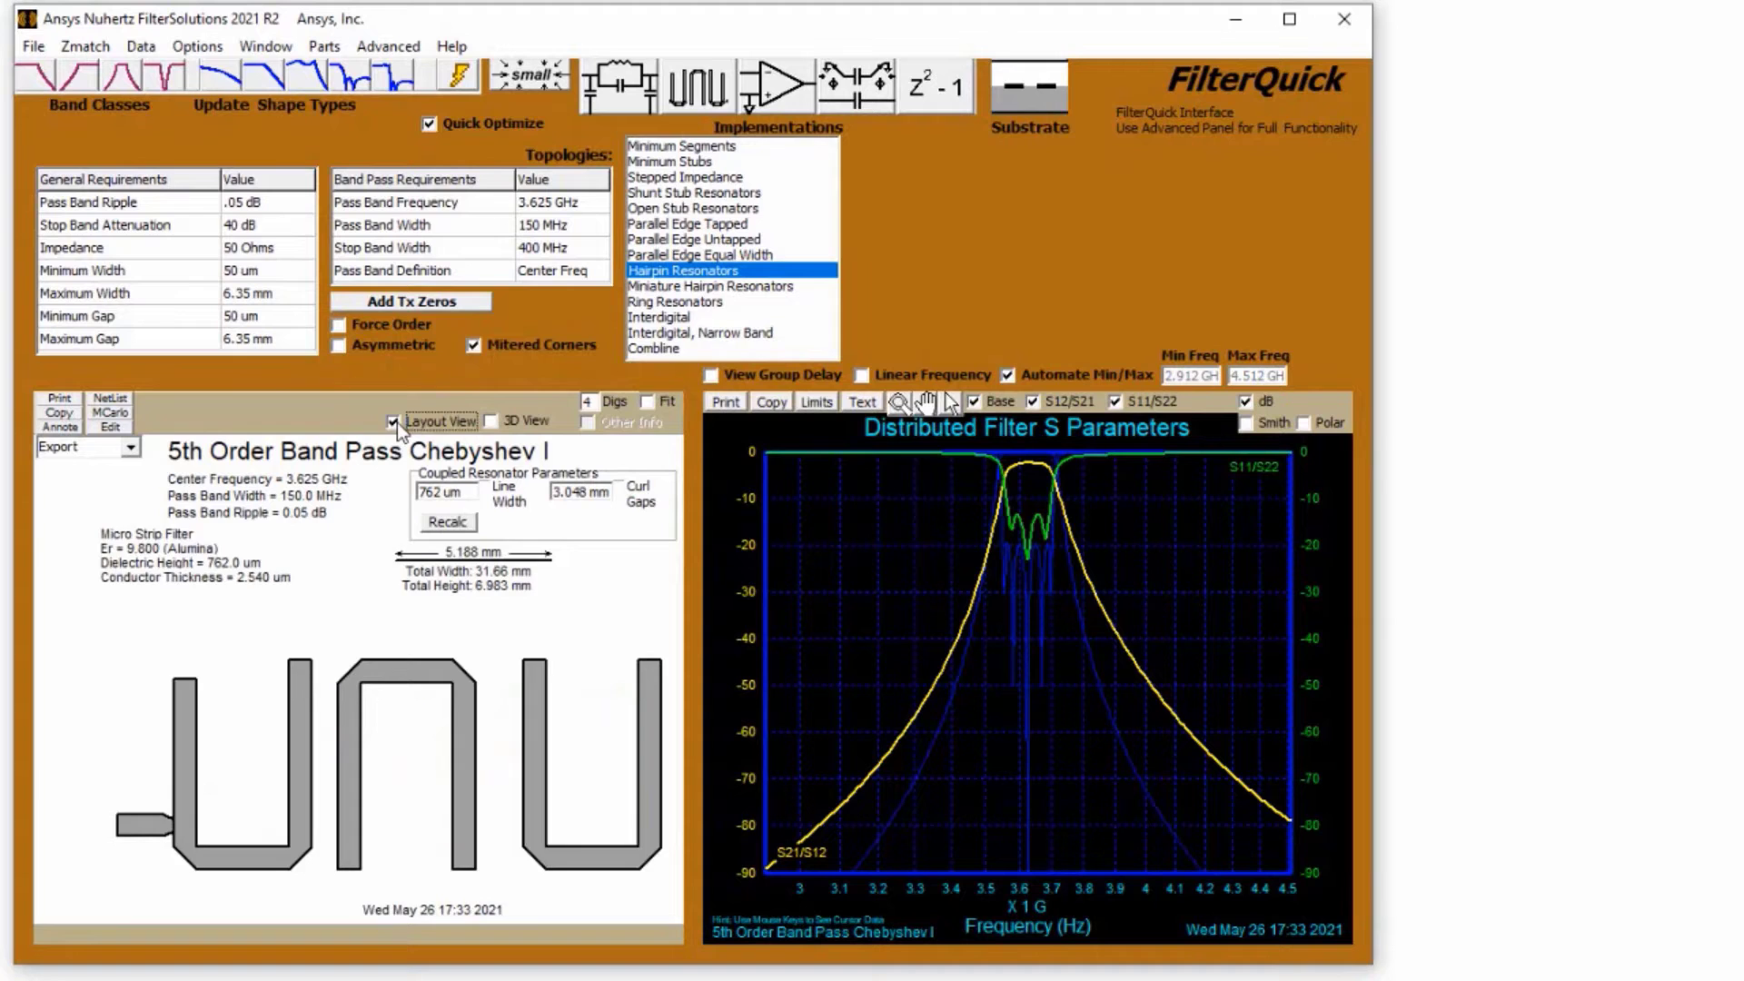
pyautogui.click(394, 421)
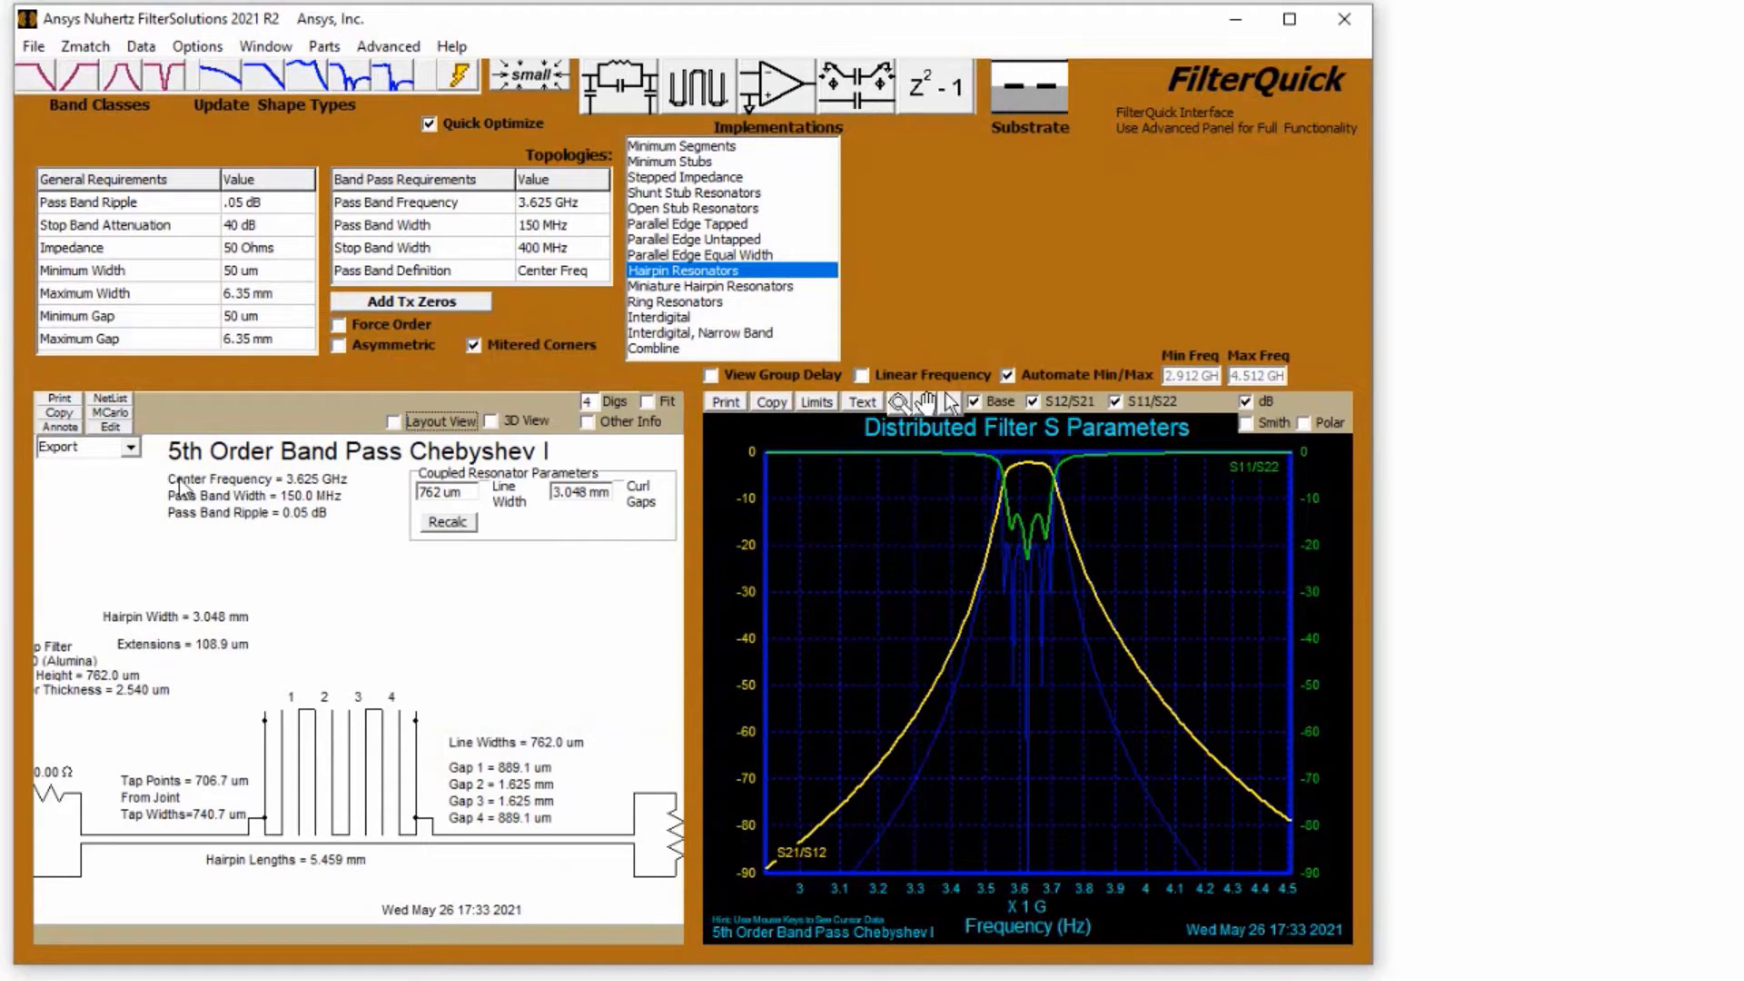
# - Set the Electronics Desktop export target to an HFSS design
pyautogui.click(131, 446)
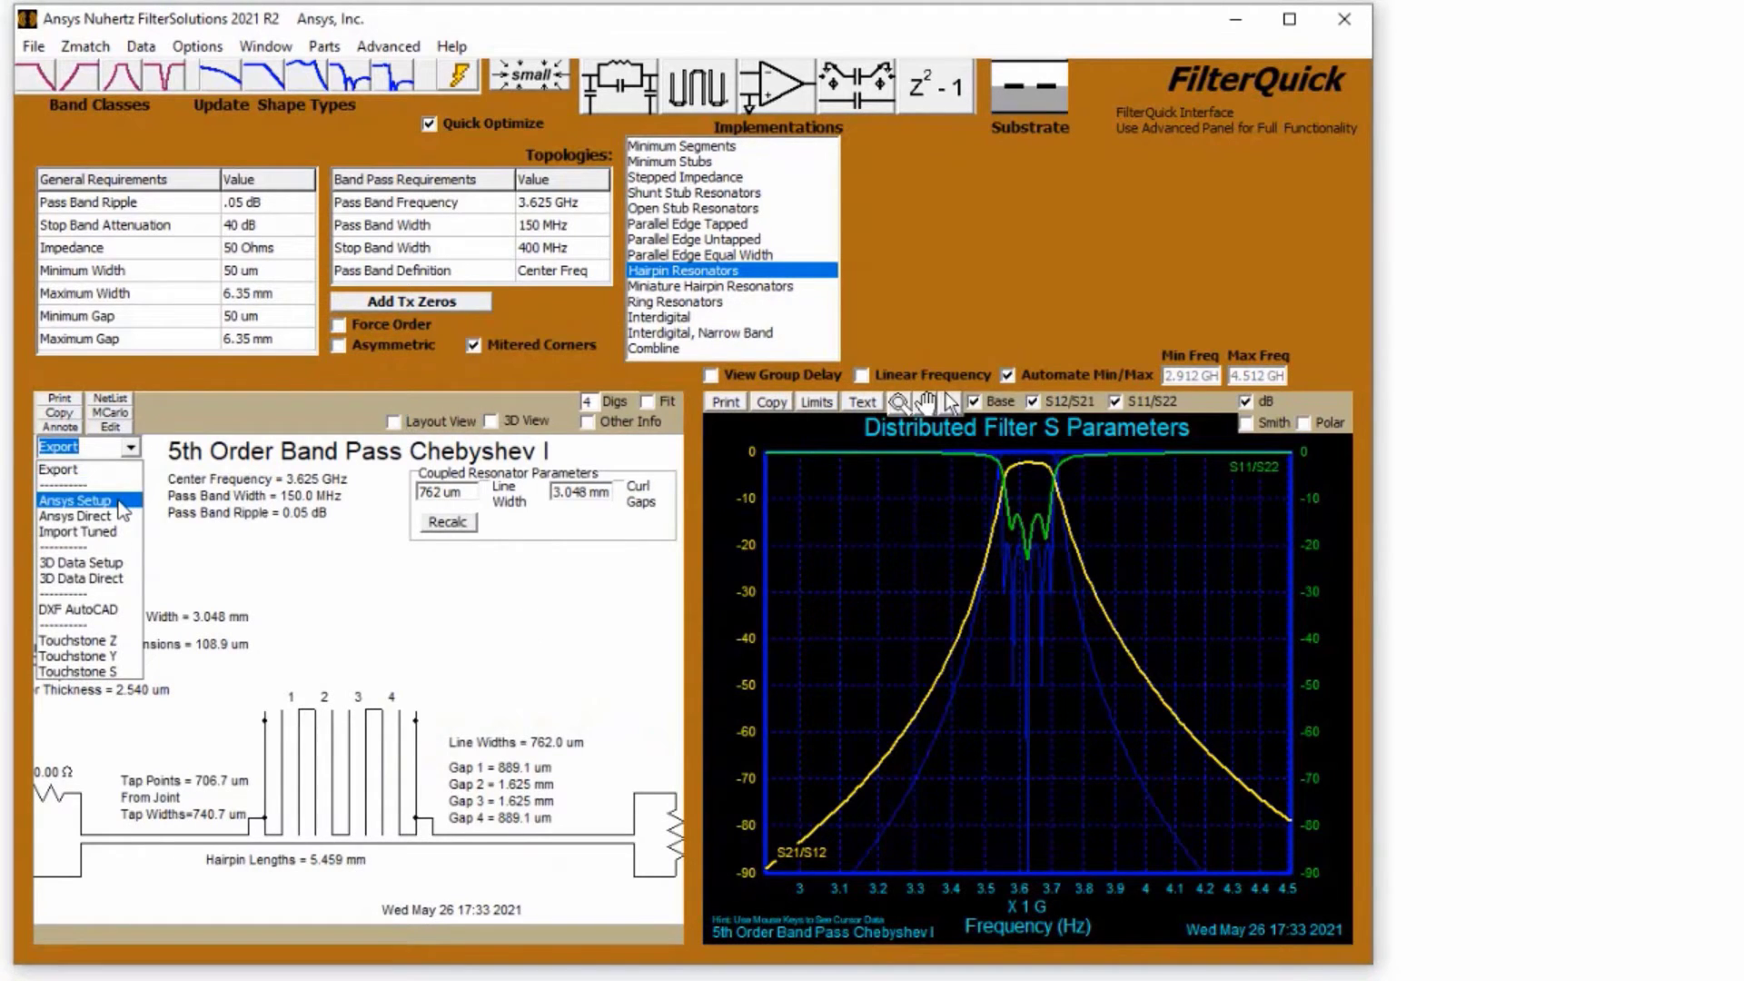
pyautogui.click(119, 502)
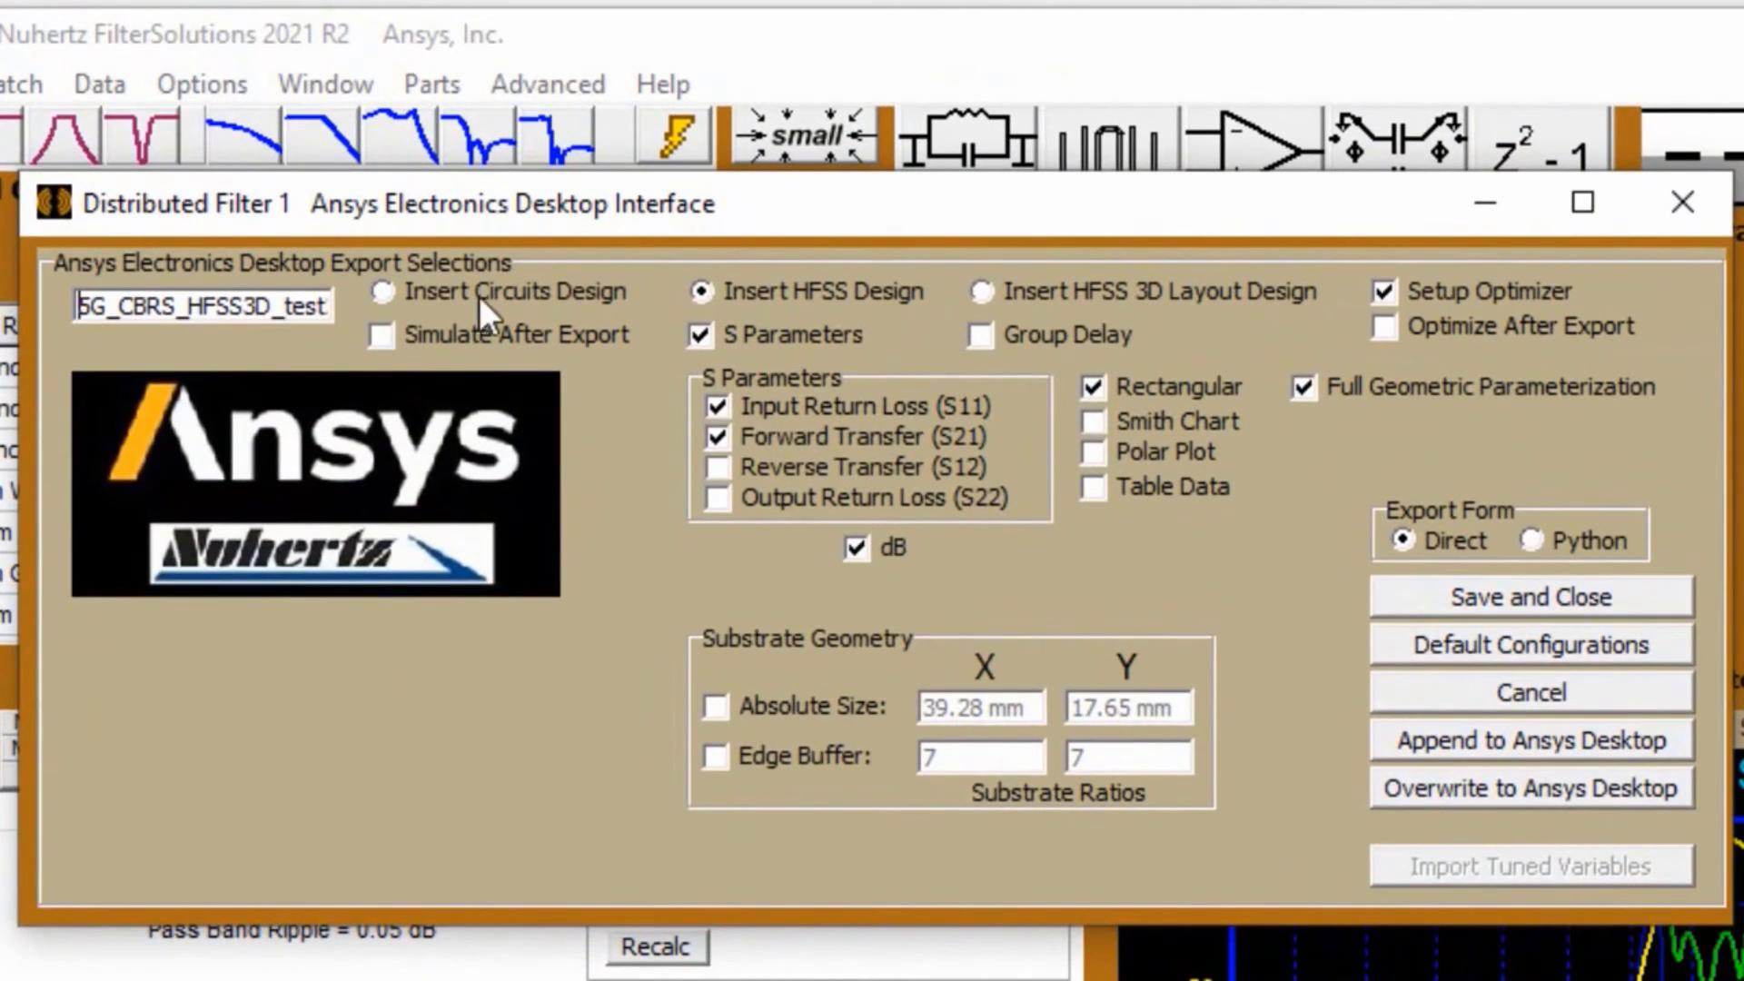
pyautogui.click(494, 289)
pyautogui.click(761, 288)
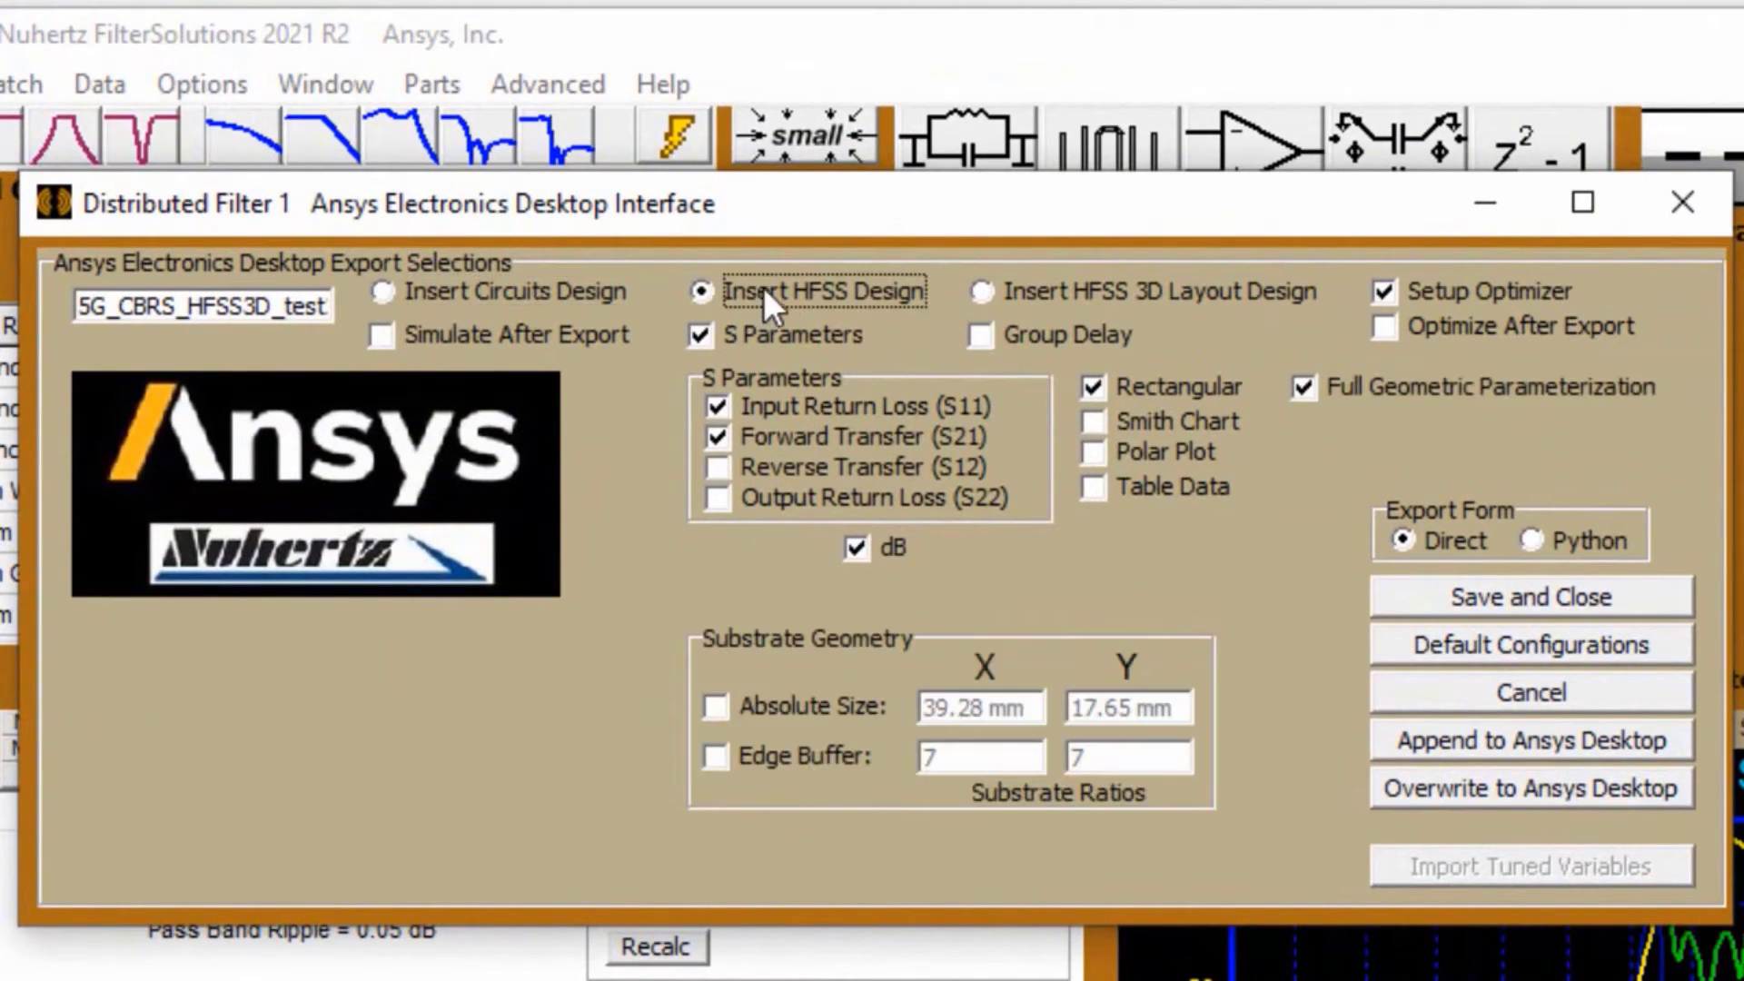
pyautogui.click(1073, 287)
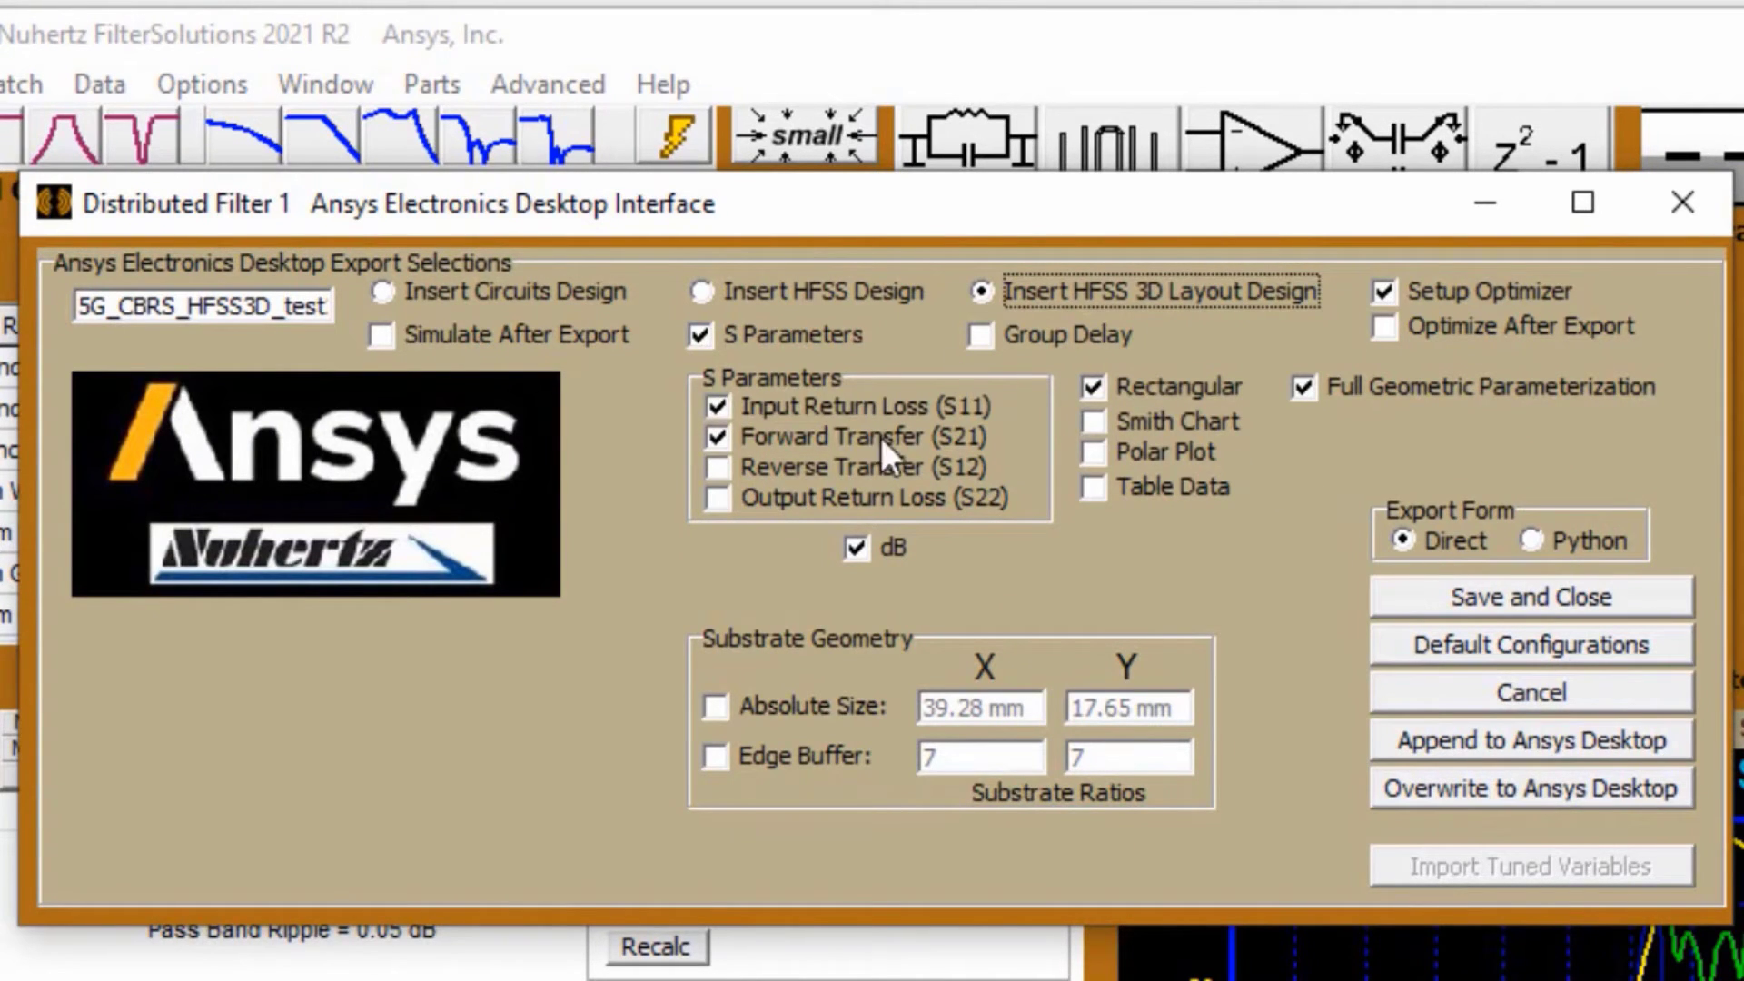
pyautogui.click(763, 282)
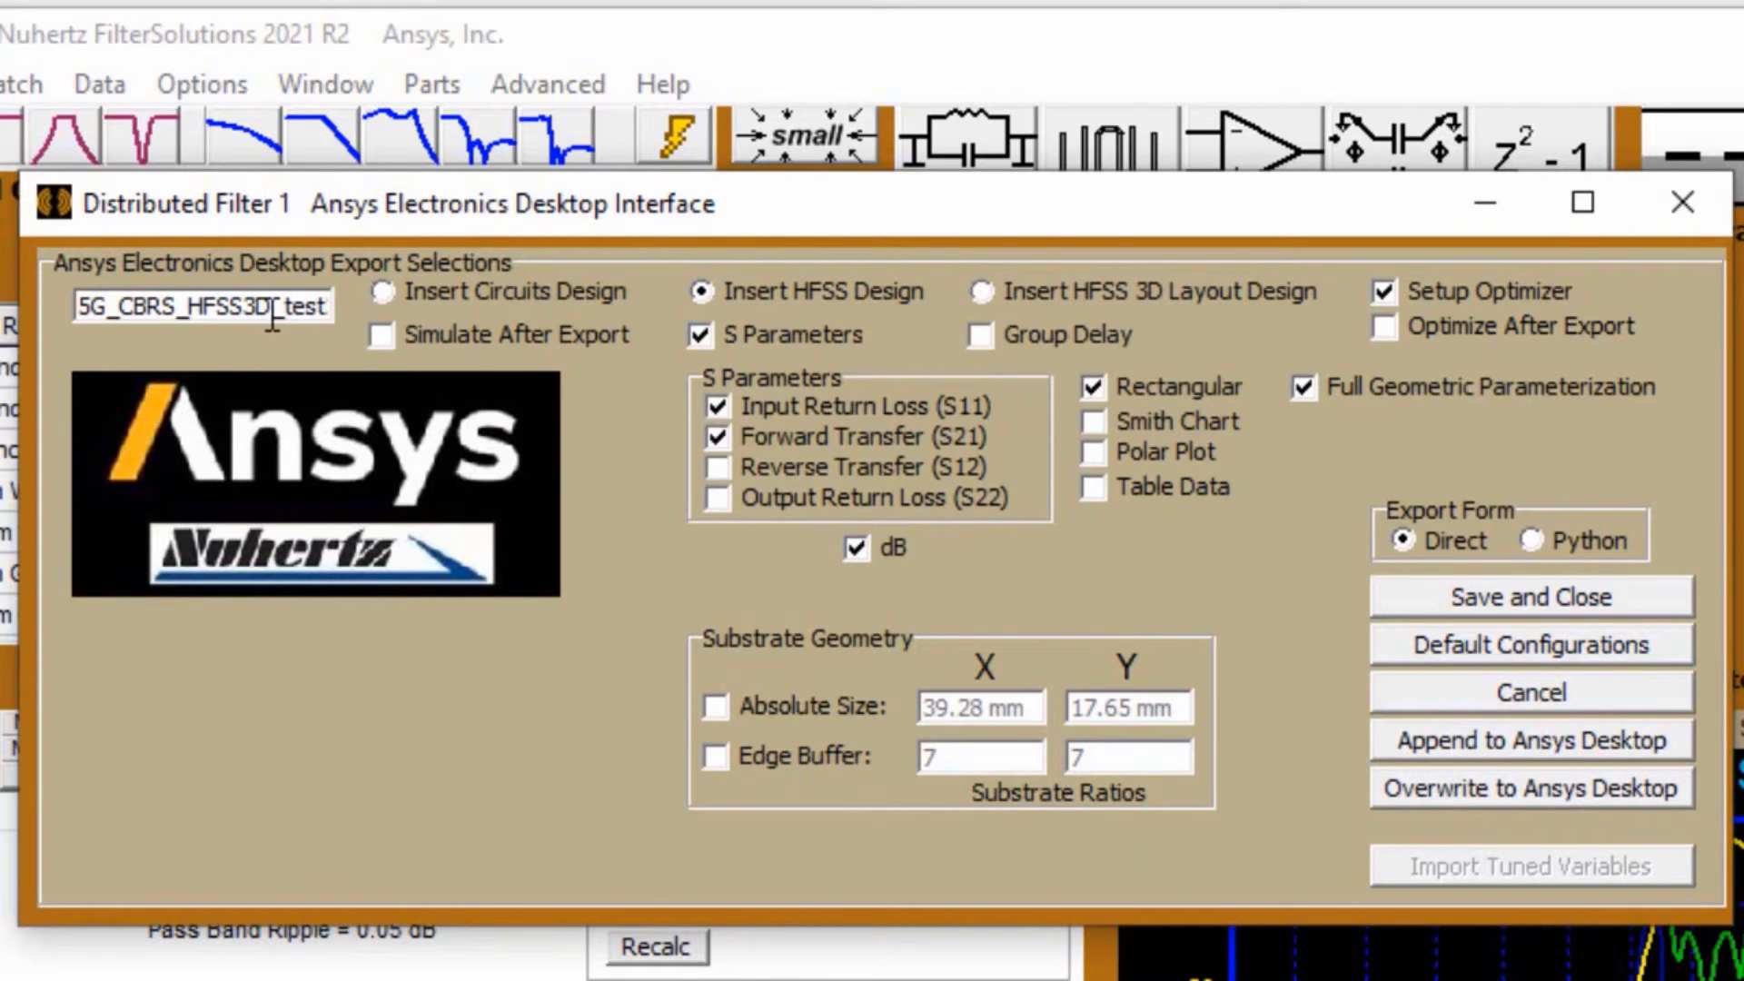
# - Change the design name suffix to 'filter', save the settings, and export via Ansys Direct
pyautogui.moveTo(272, 313); pyautogui.dragTo(363, 304)
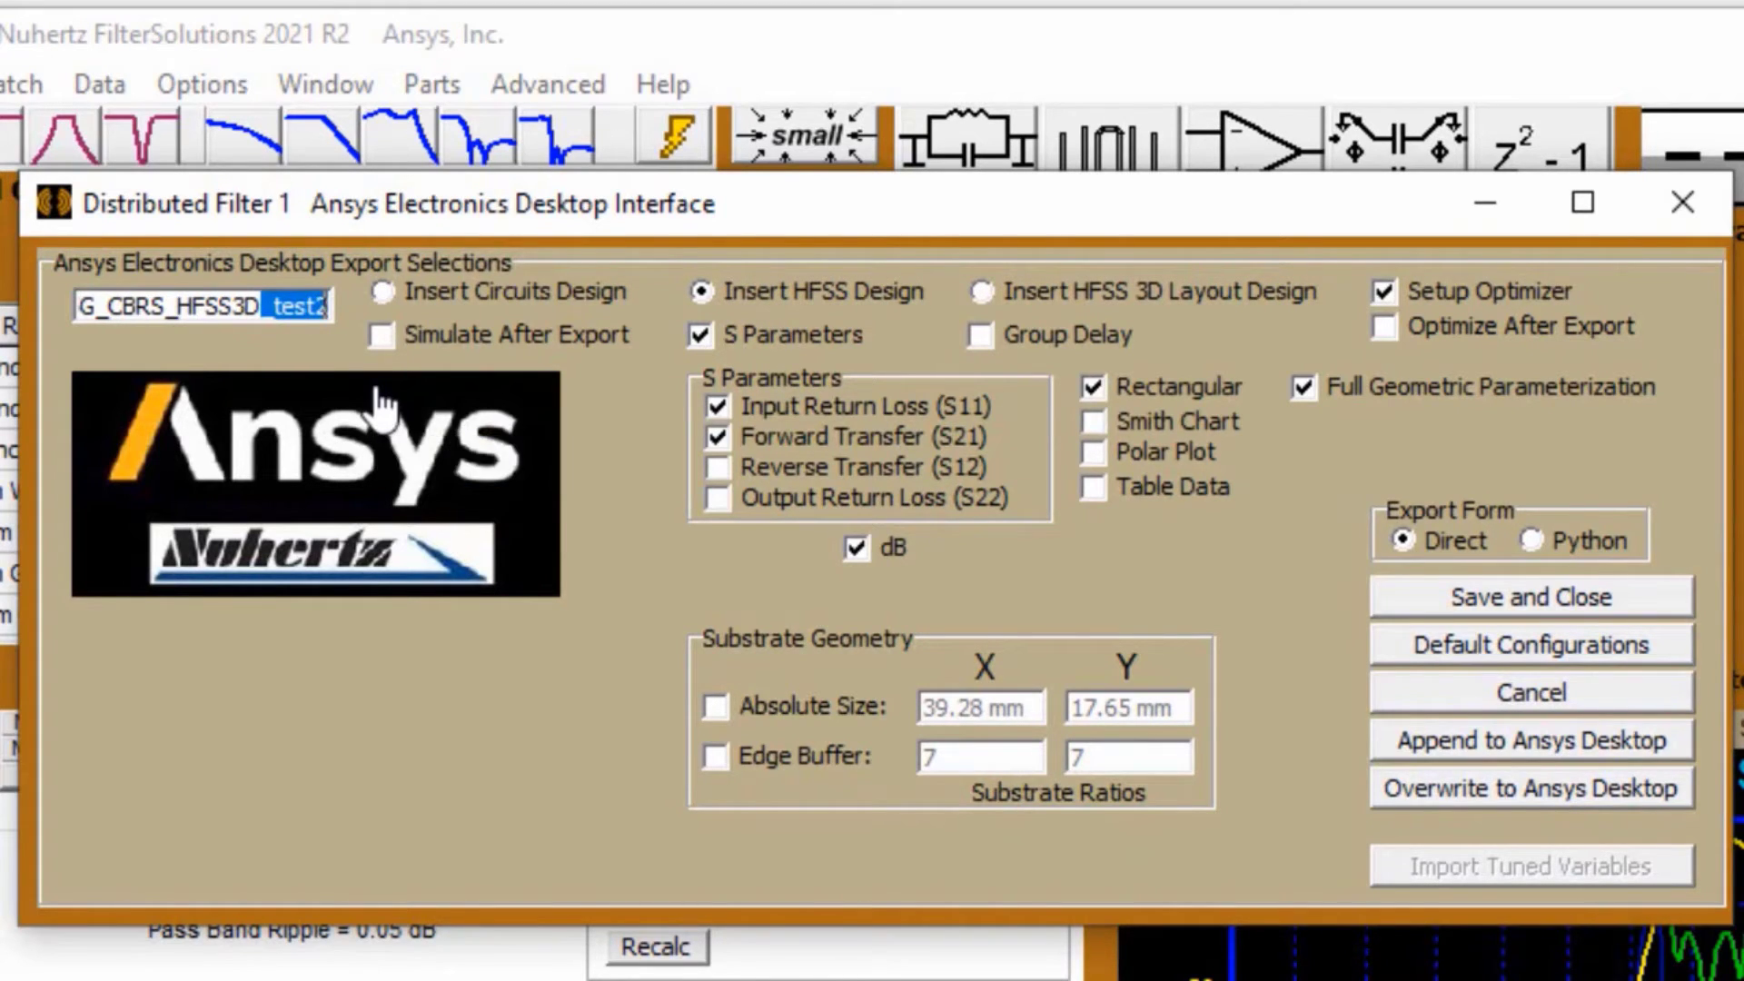
pyautogui.press('BackSpace')
pyautogui.write('filter')
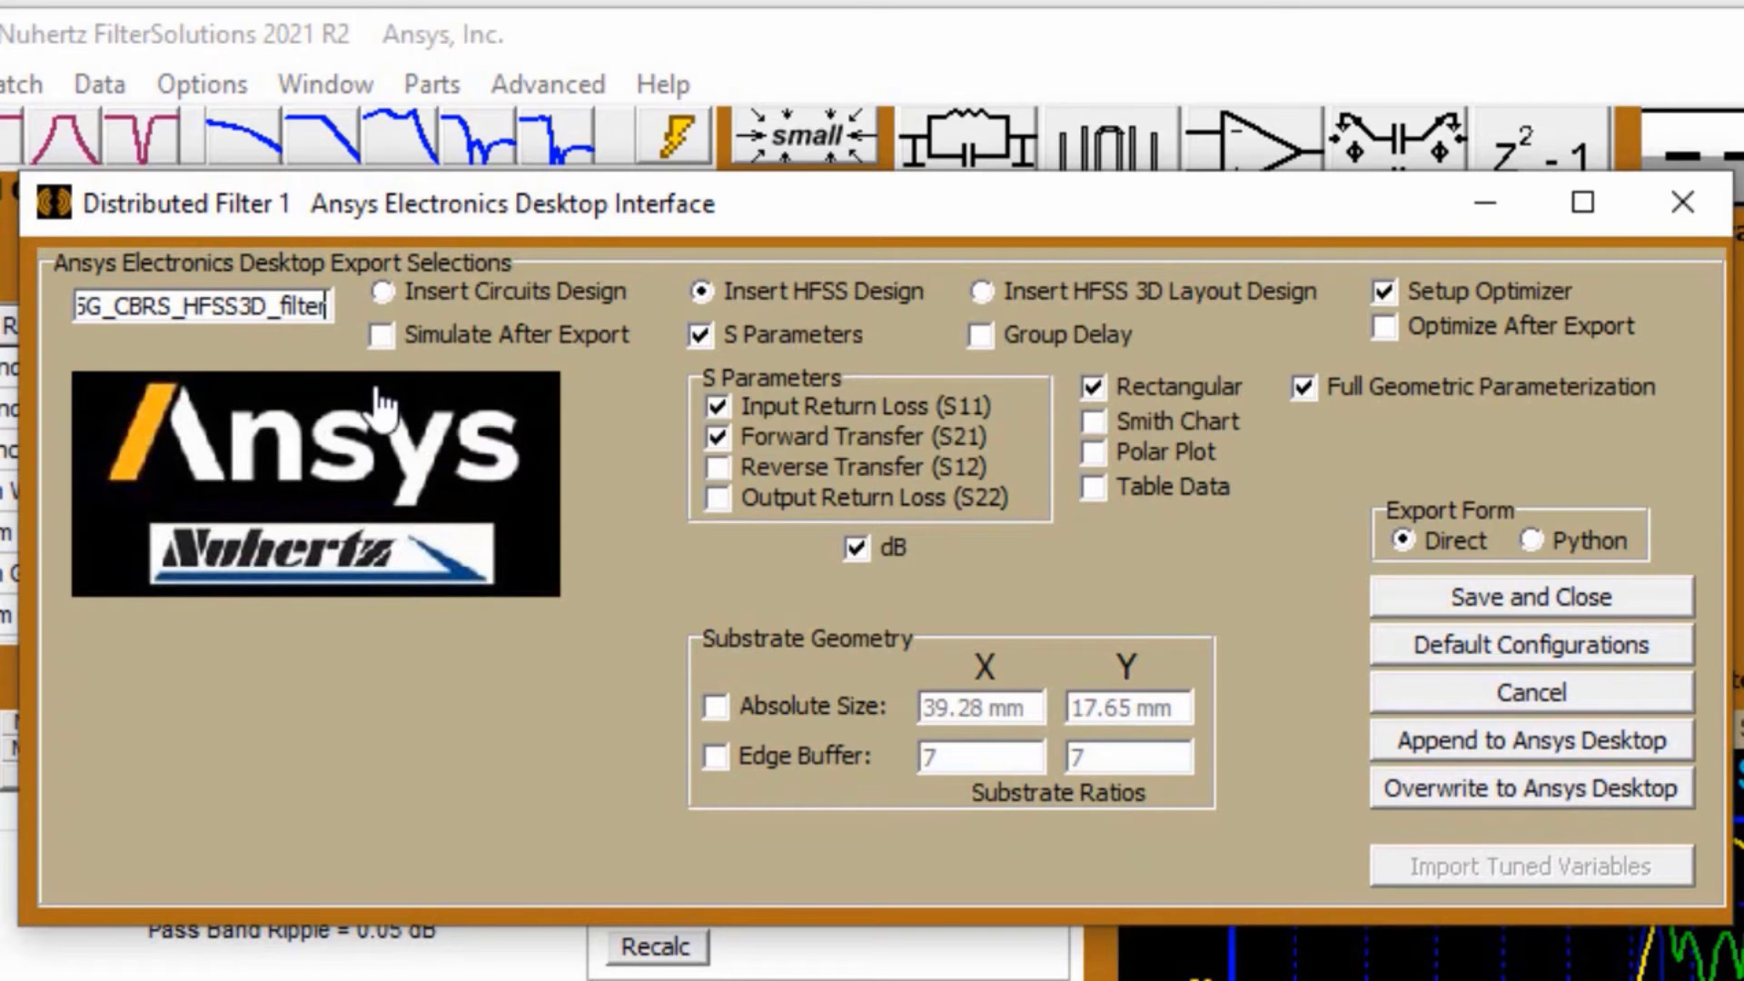
pyautogui.click(1494, 599)
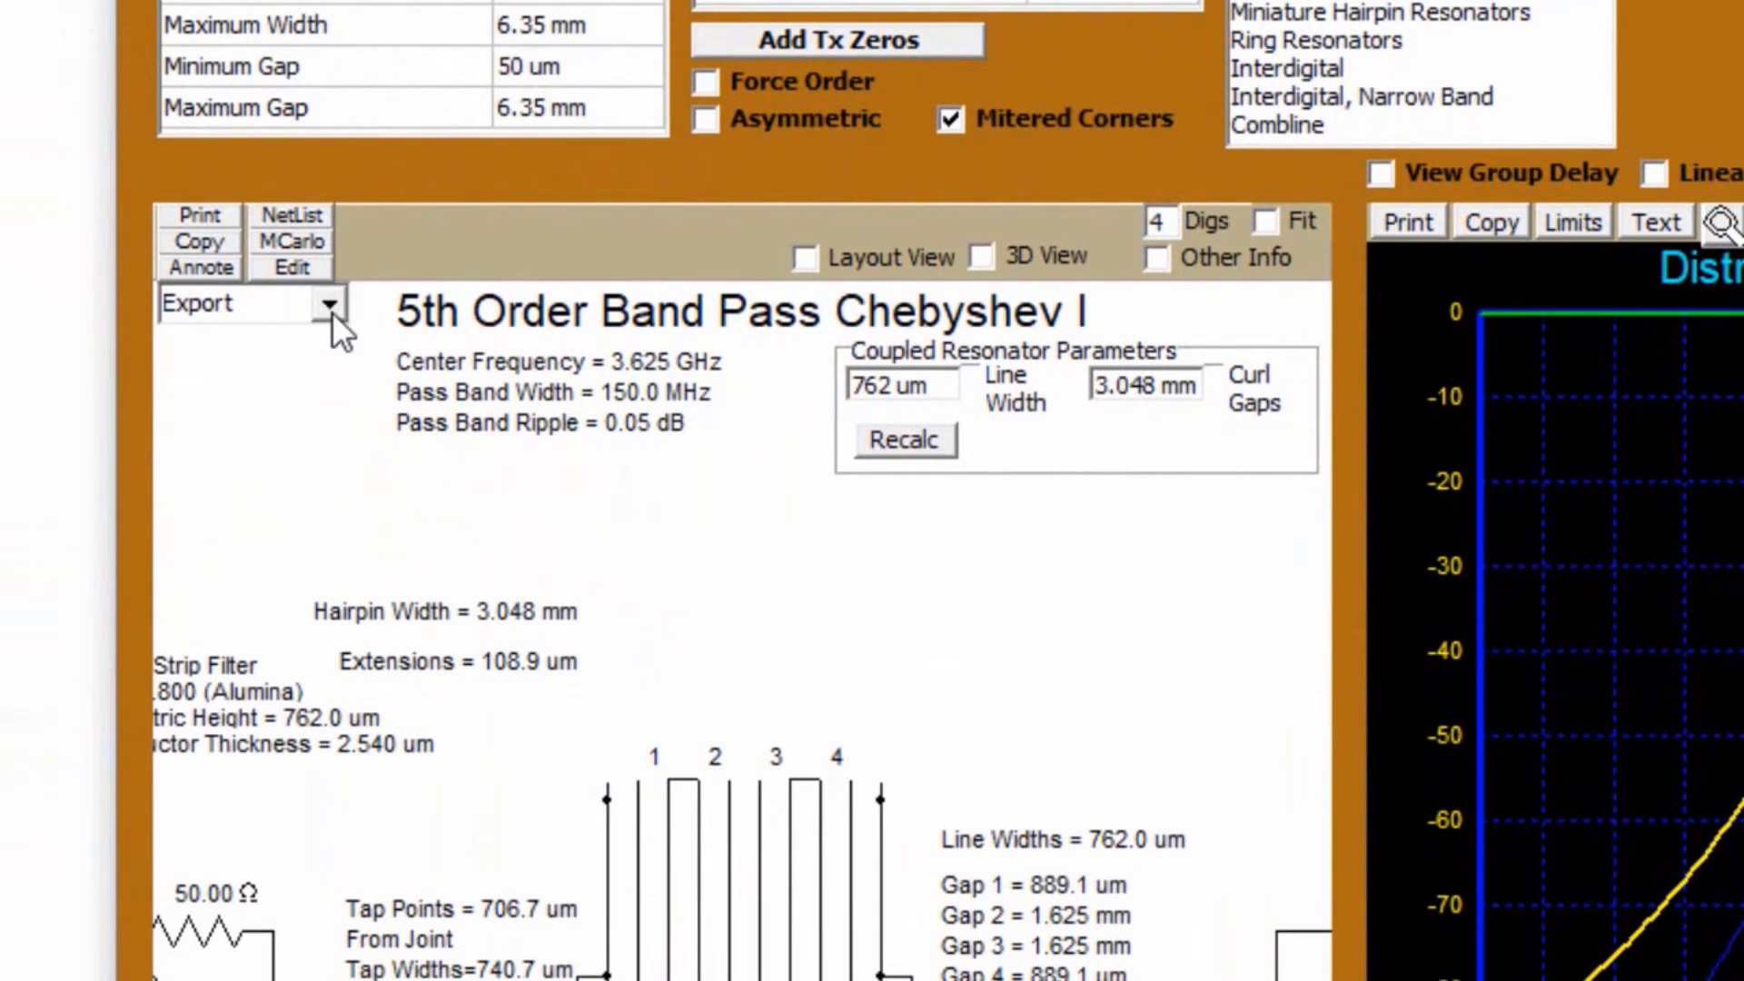
pyautogui.click(329, 307)
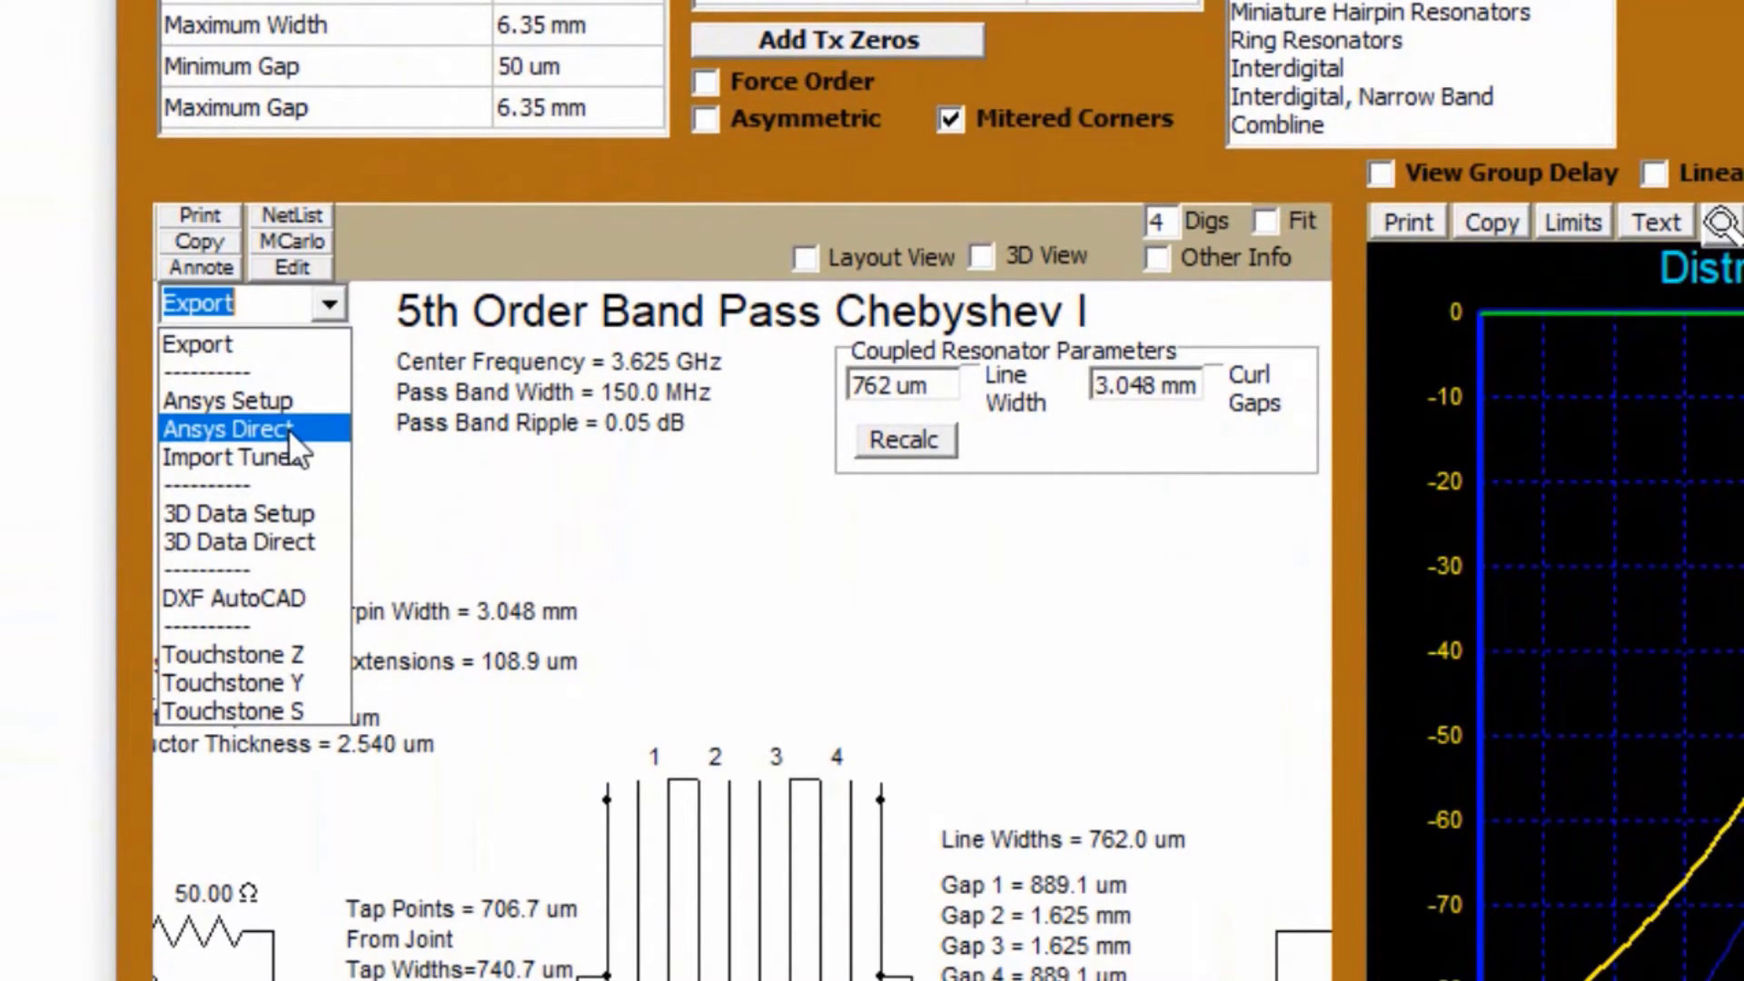
pyautogui.click(290, 428)
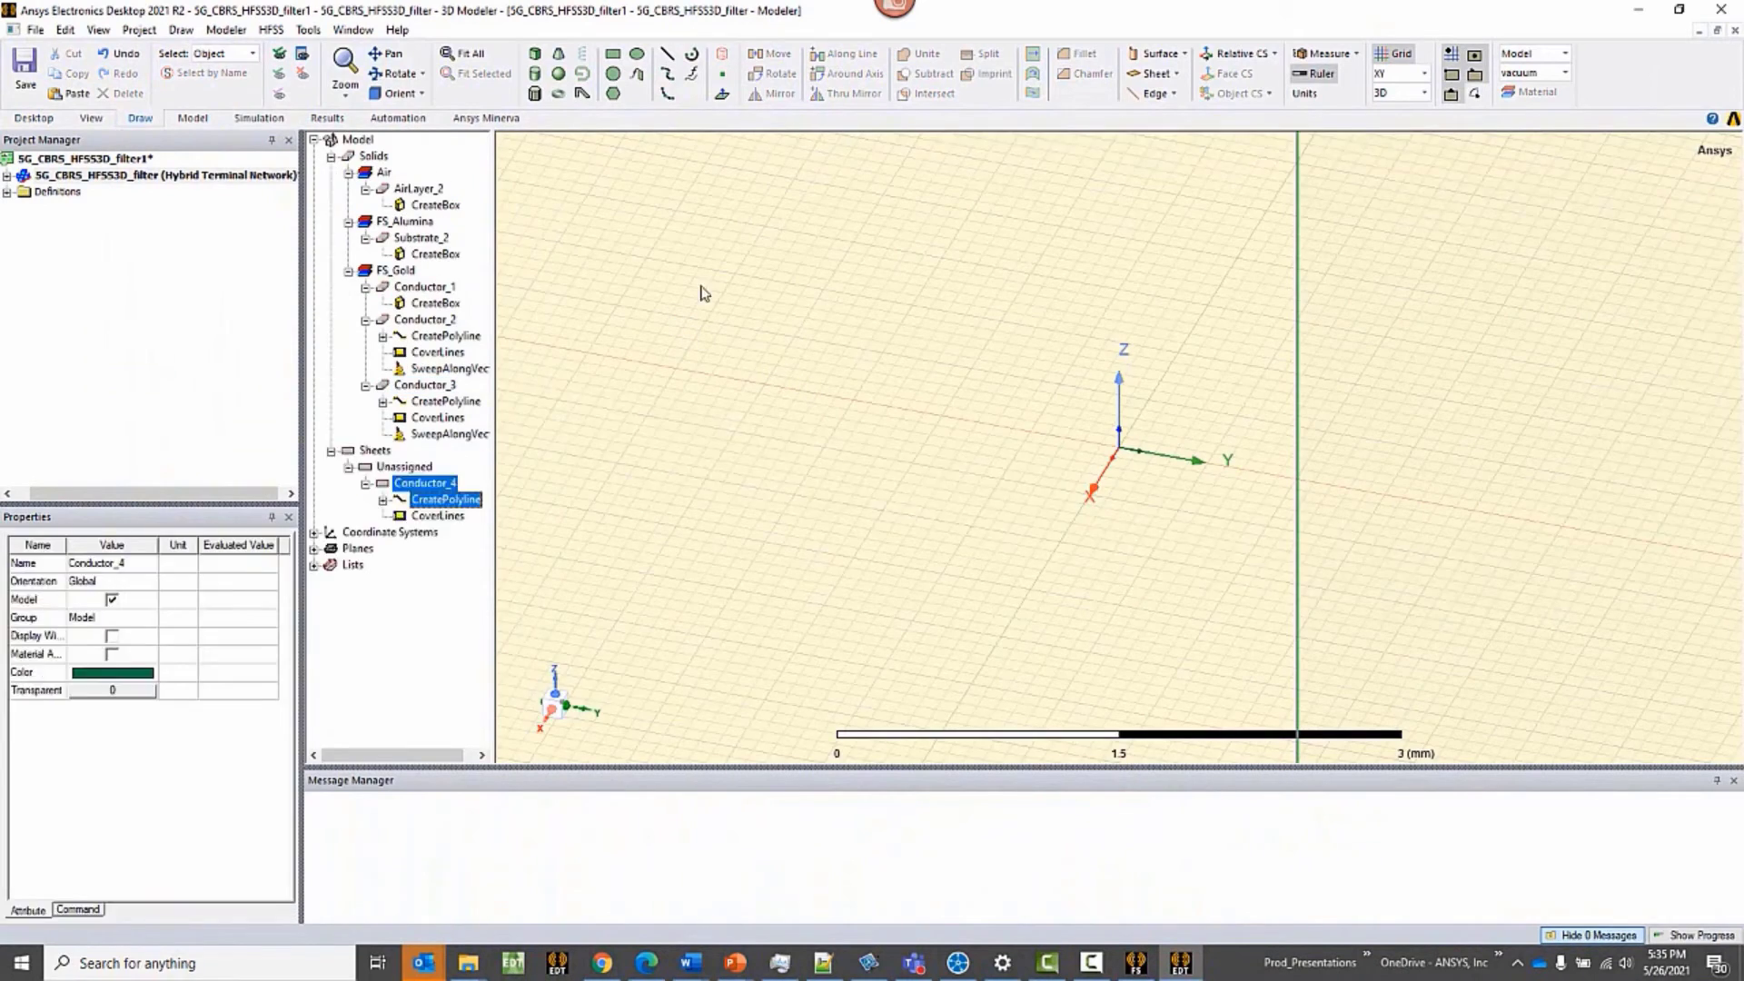
# - Open the empty S Parameters plot, then return to the hairpin 3D model and orbit it
pyautogui.click(480, 62)
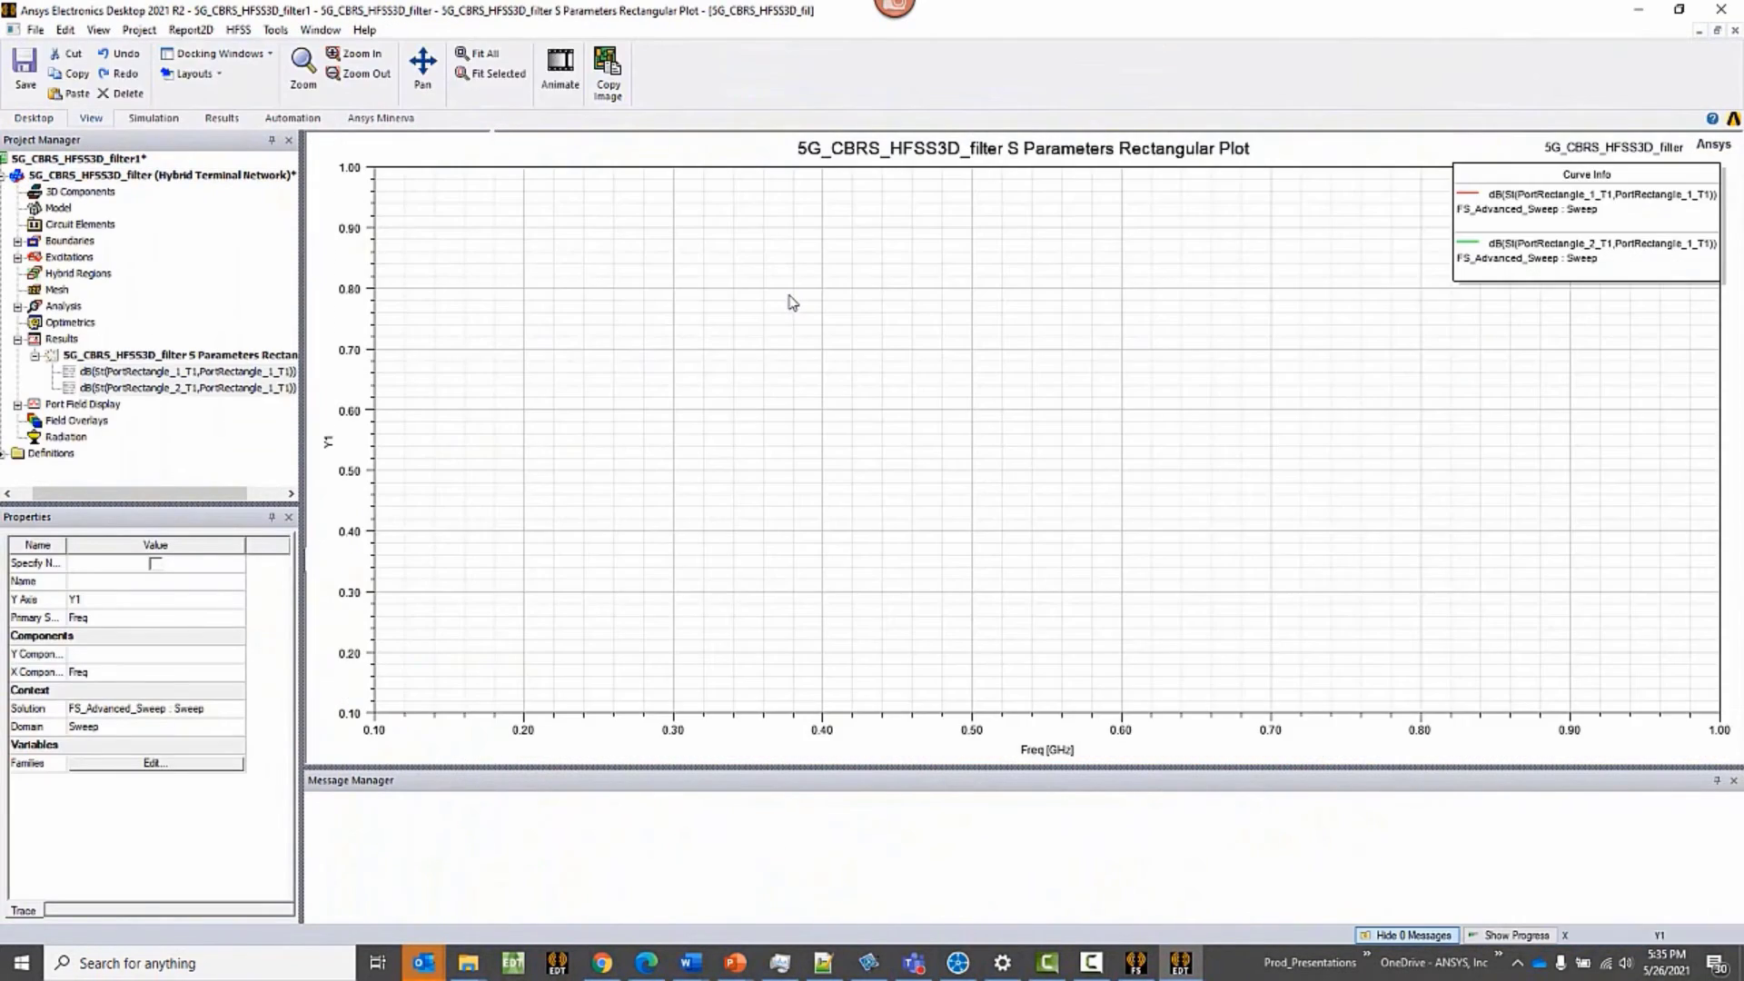
pyautogui.doubleClick(155, 177)
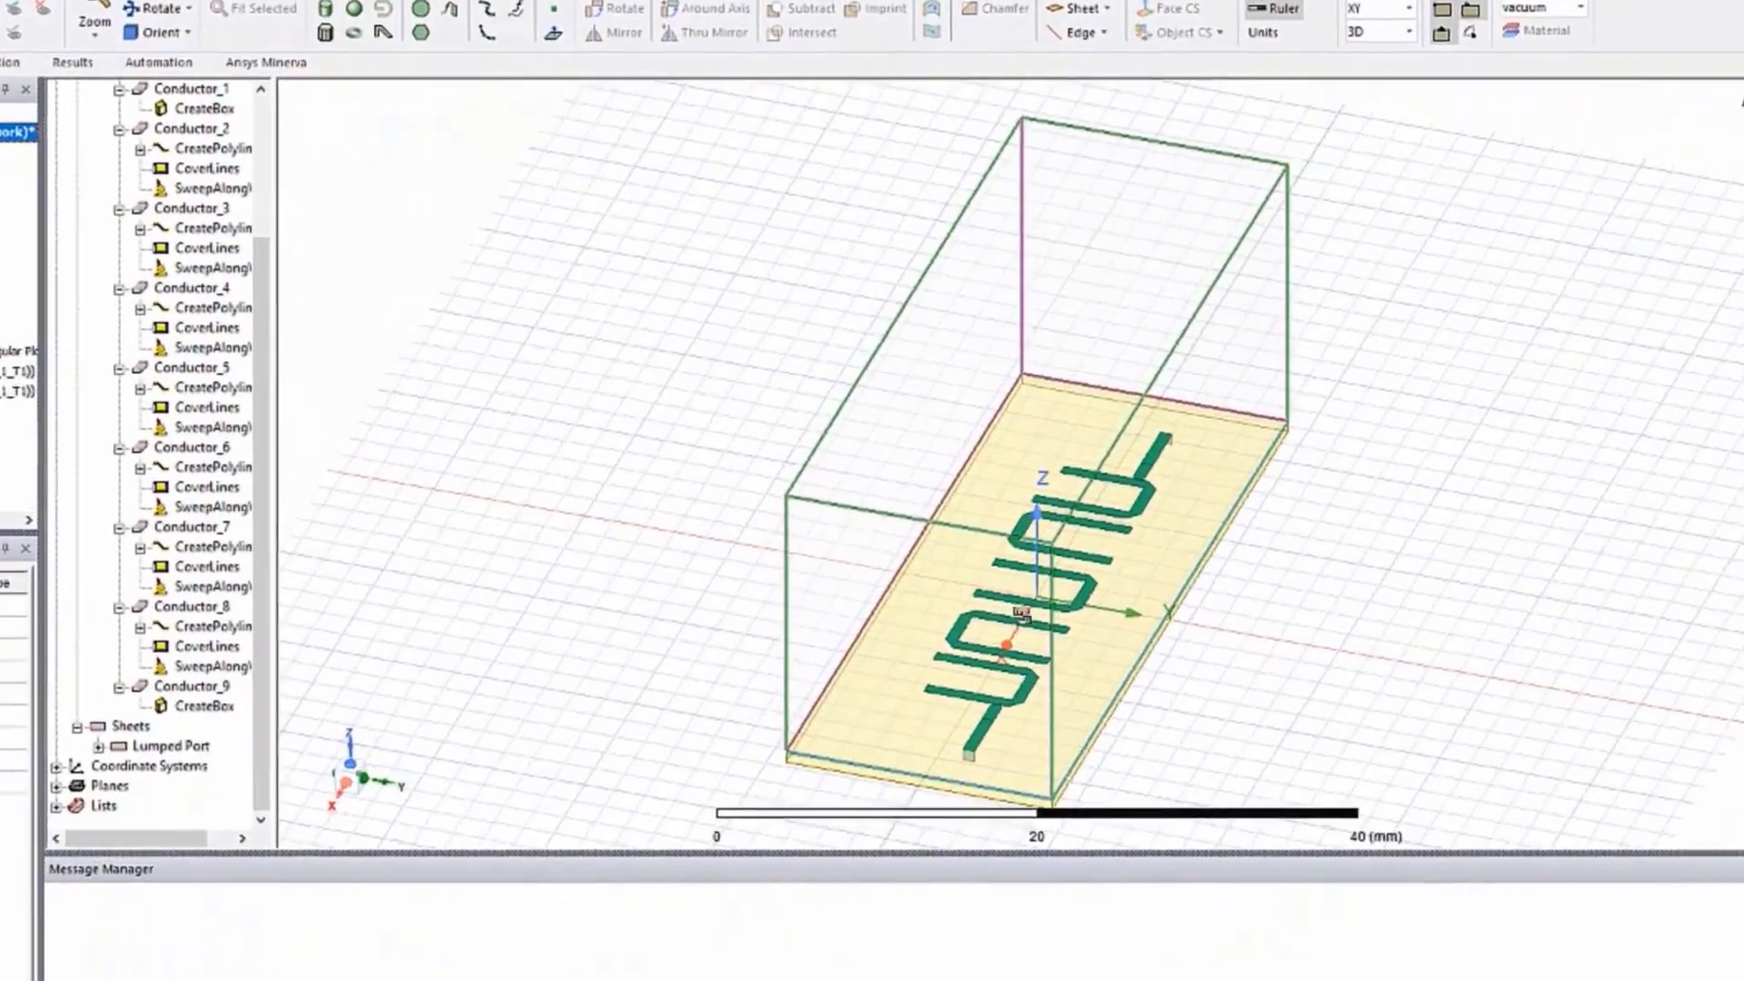
pyautogui.moveTo(1021, 615); pyautogui.dragTo(904, 632)
pyautogui.moveTo(741, 692); pyautogui.dragTo(705, 681)
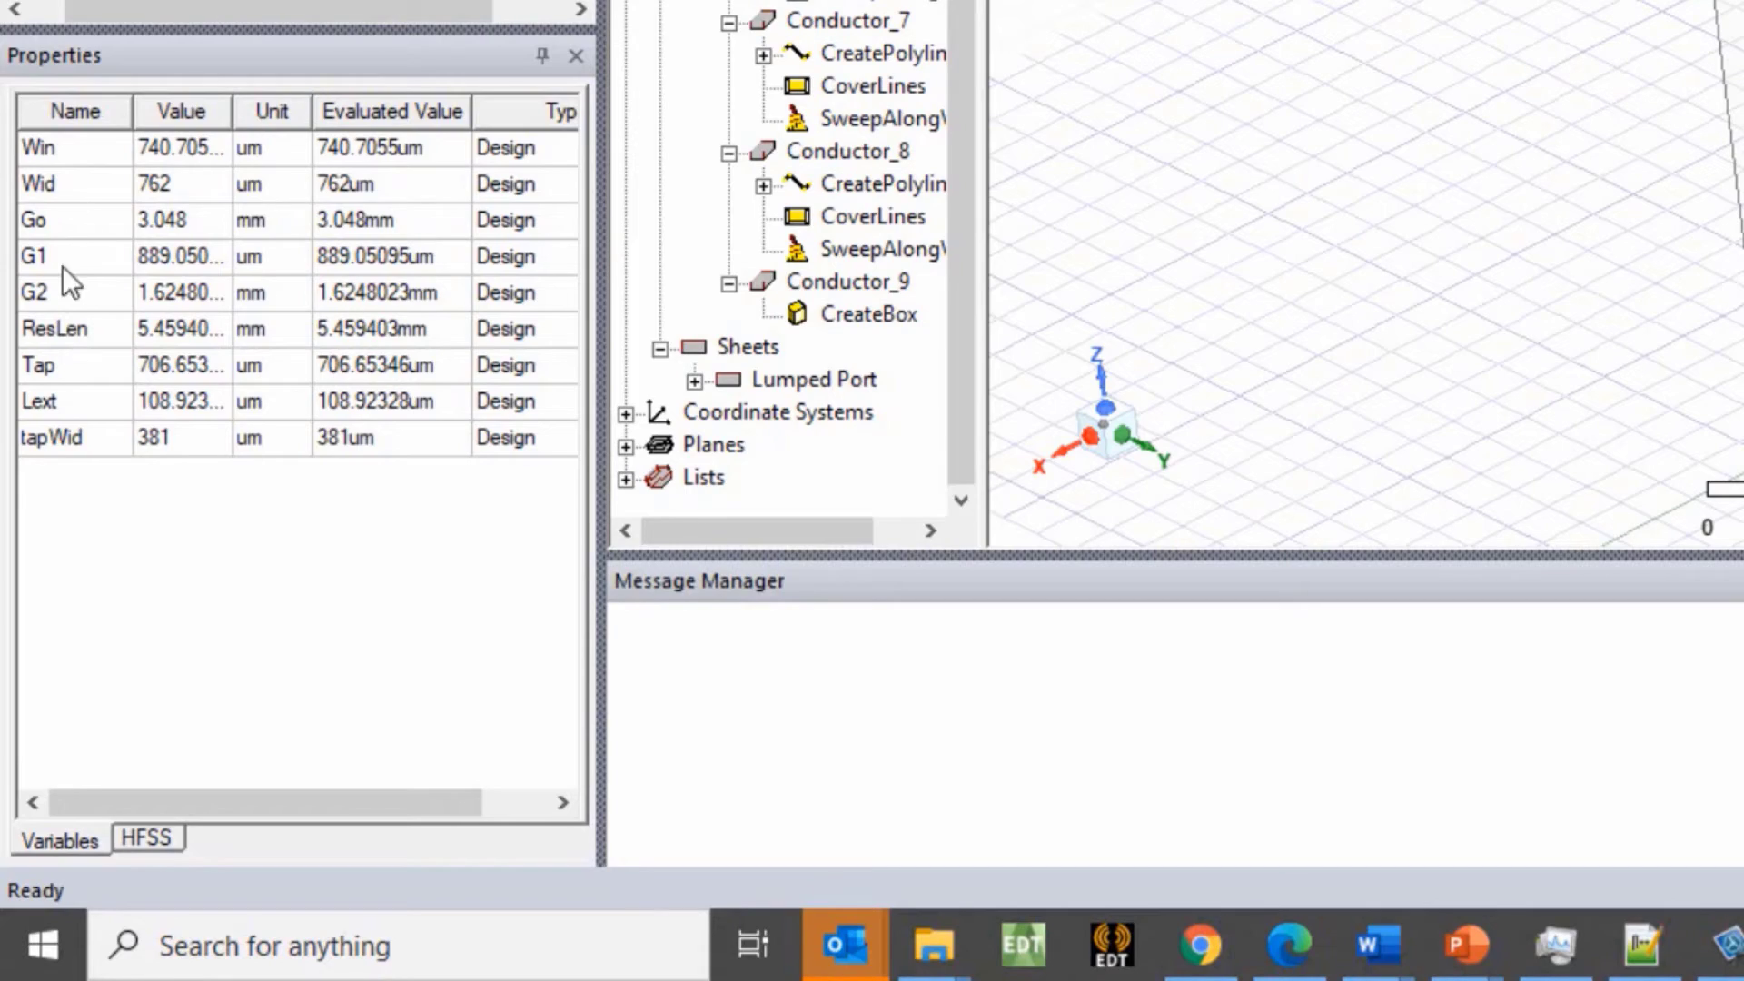
pyautogui.scroll(6, 750, 154)
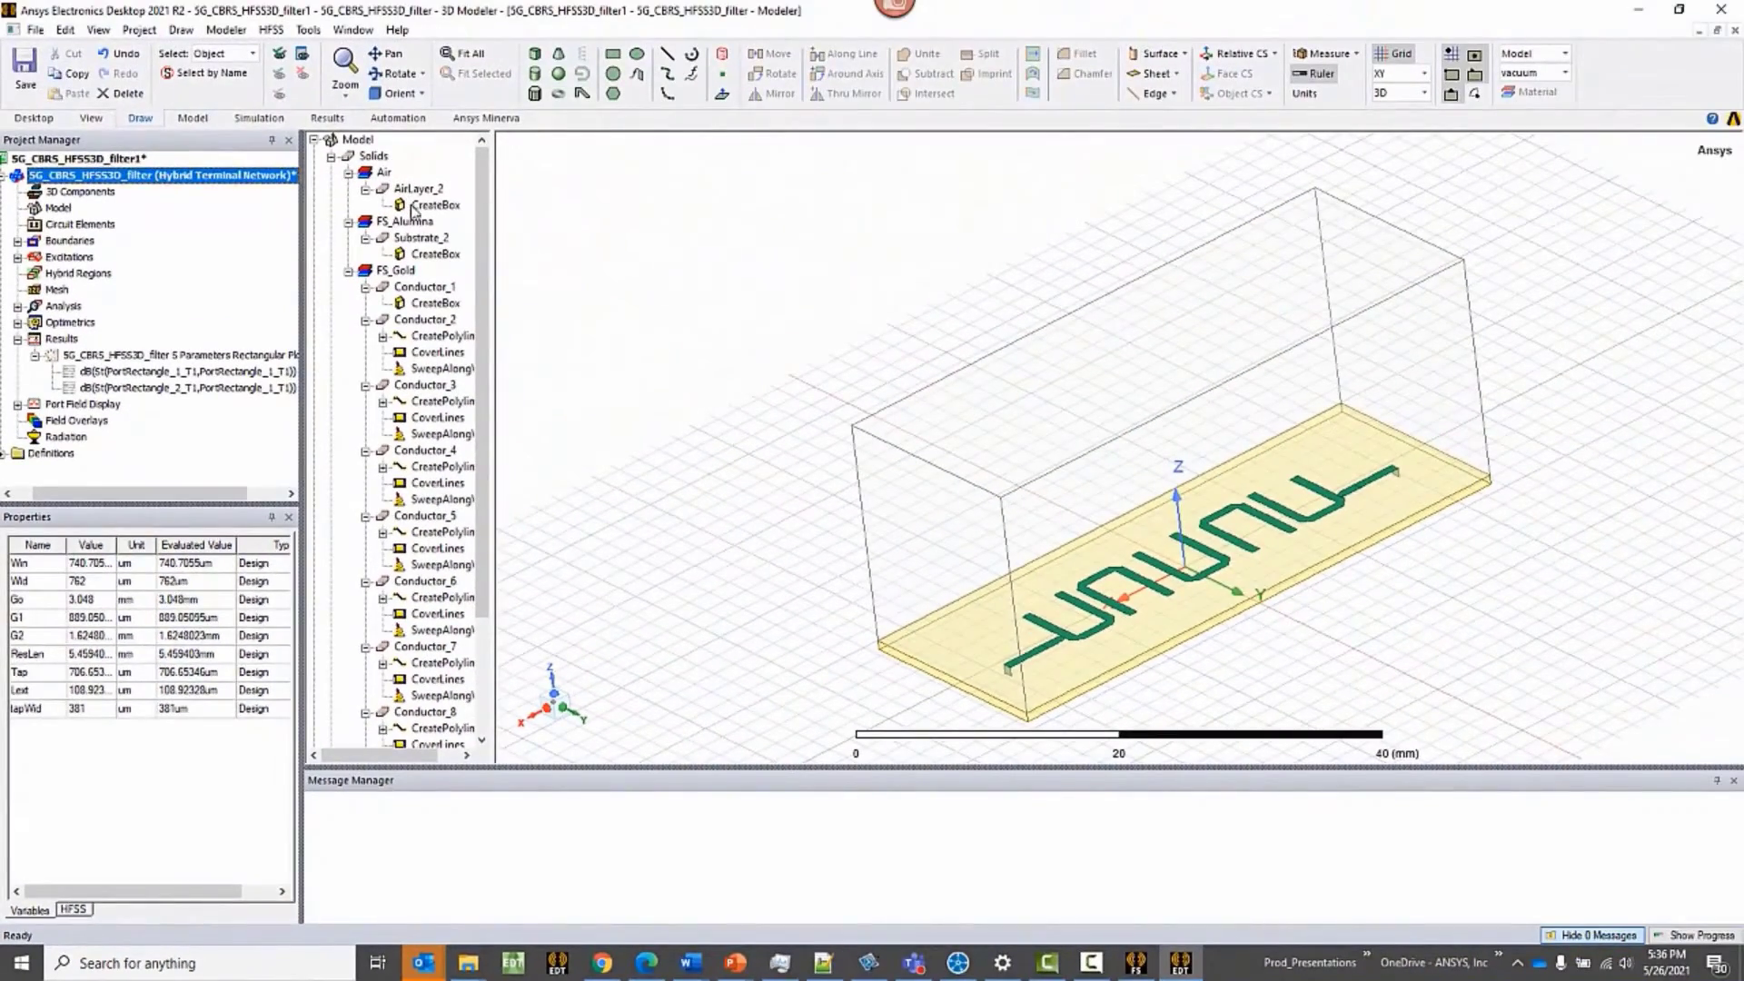
# - Change the air box CreateBox ZSize to 5.762 mm and orbit to view the shallower enclosure
pyautogui.click(451, 189)
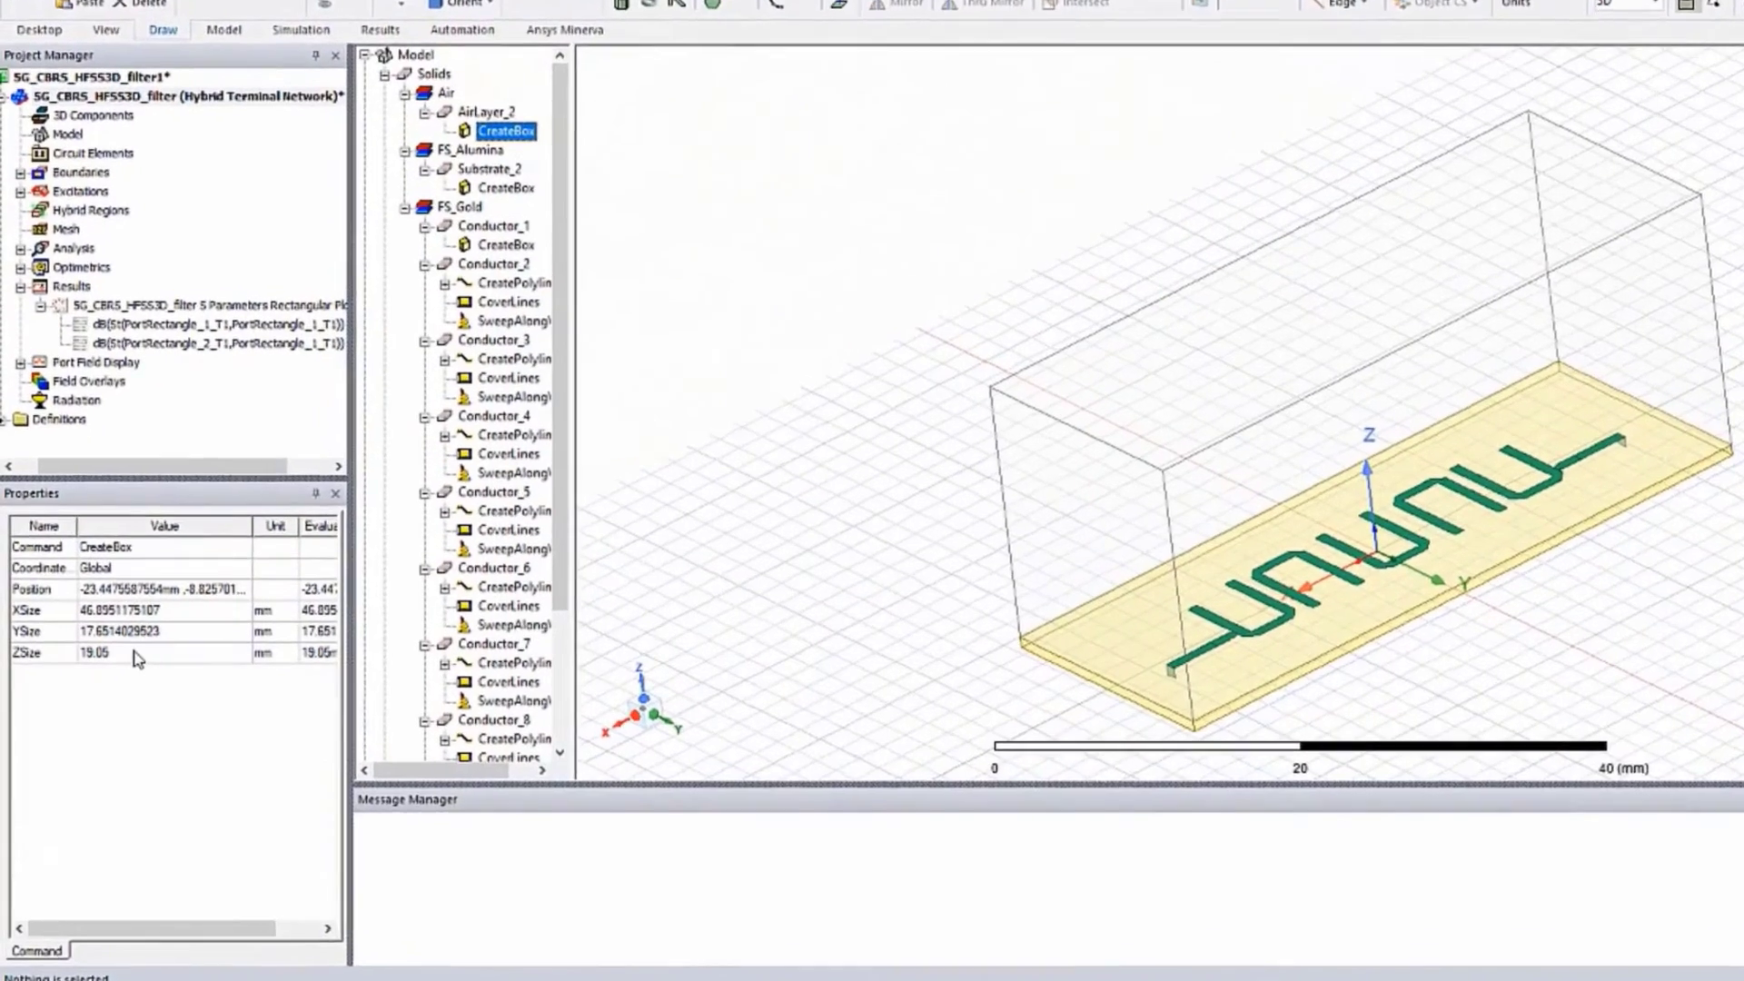
pyautogui.click(114, 654)
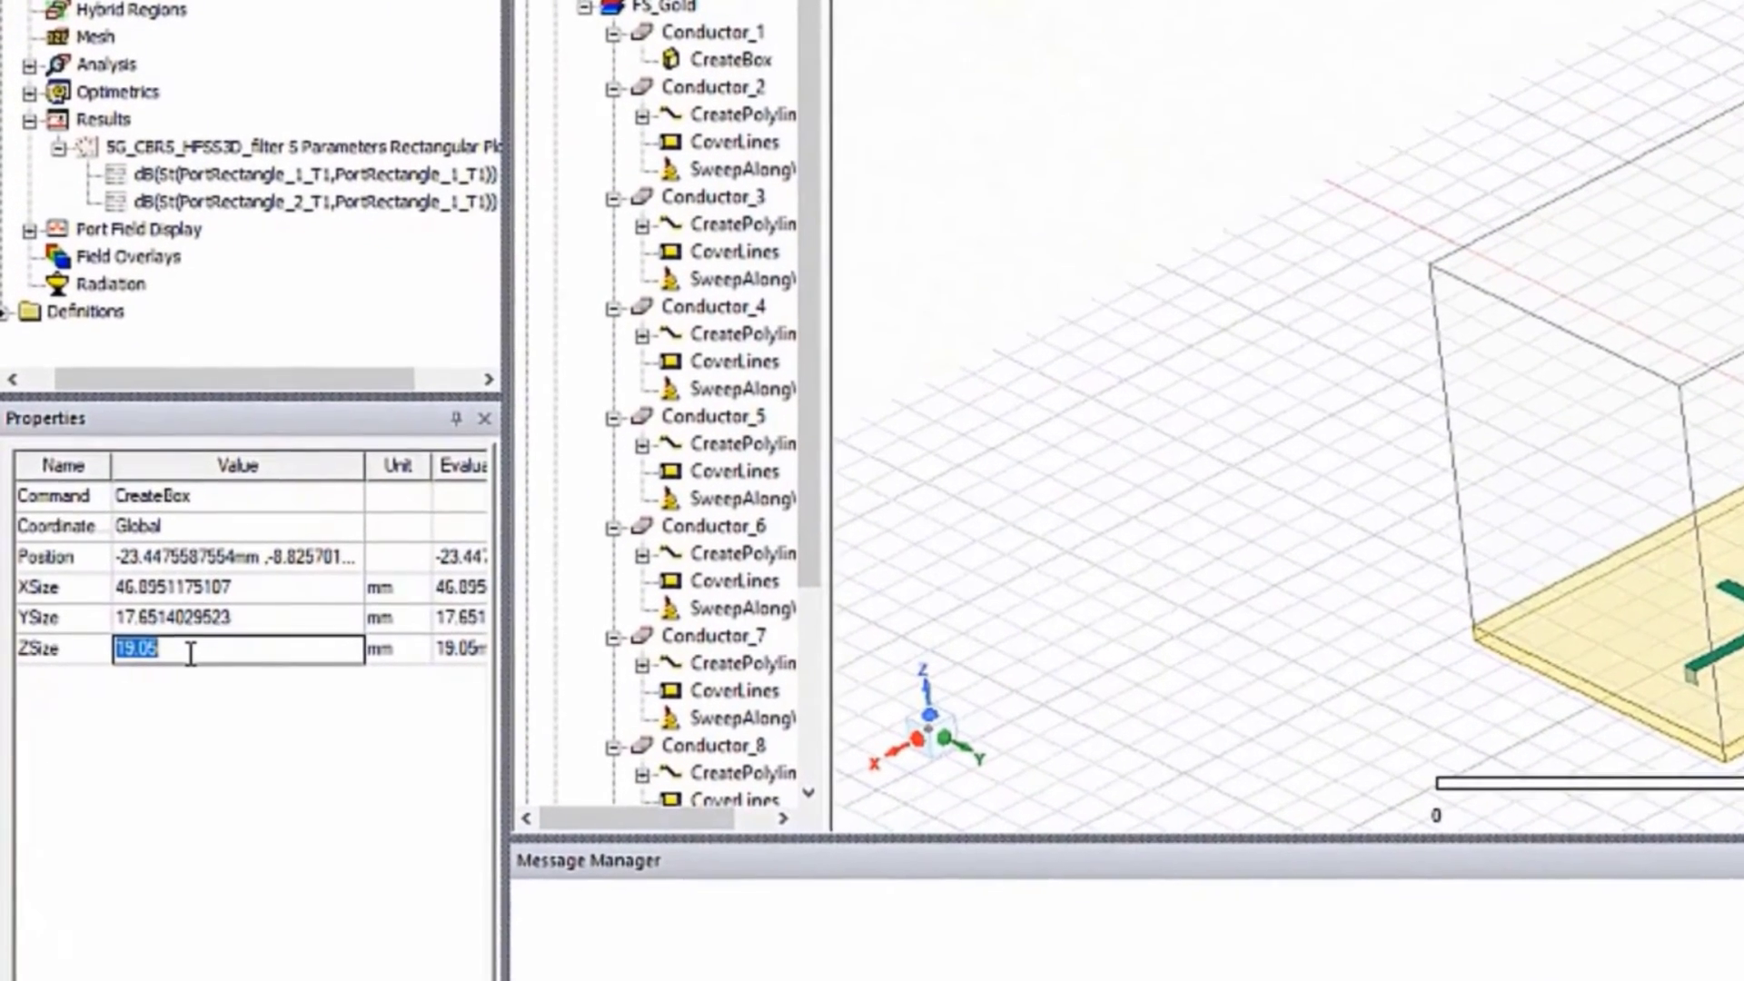
pyautogui.write('5.762')
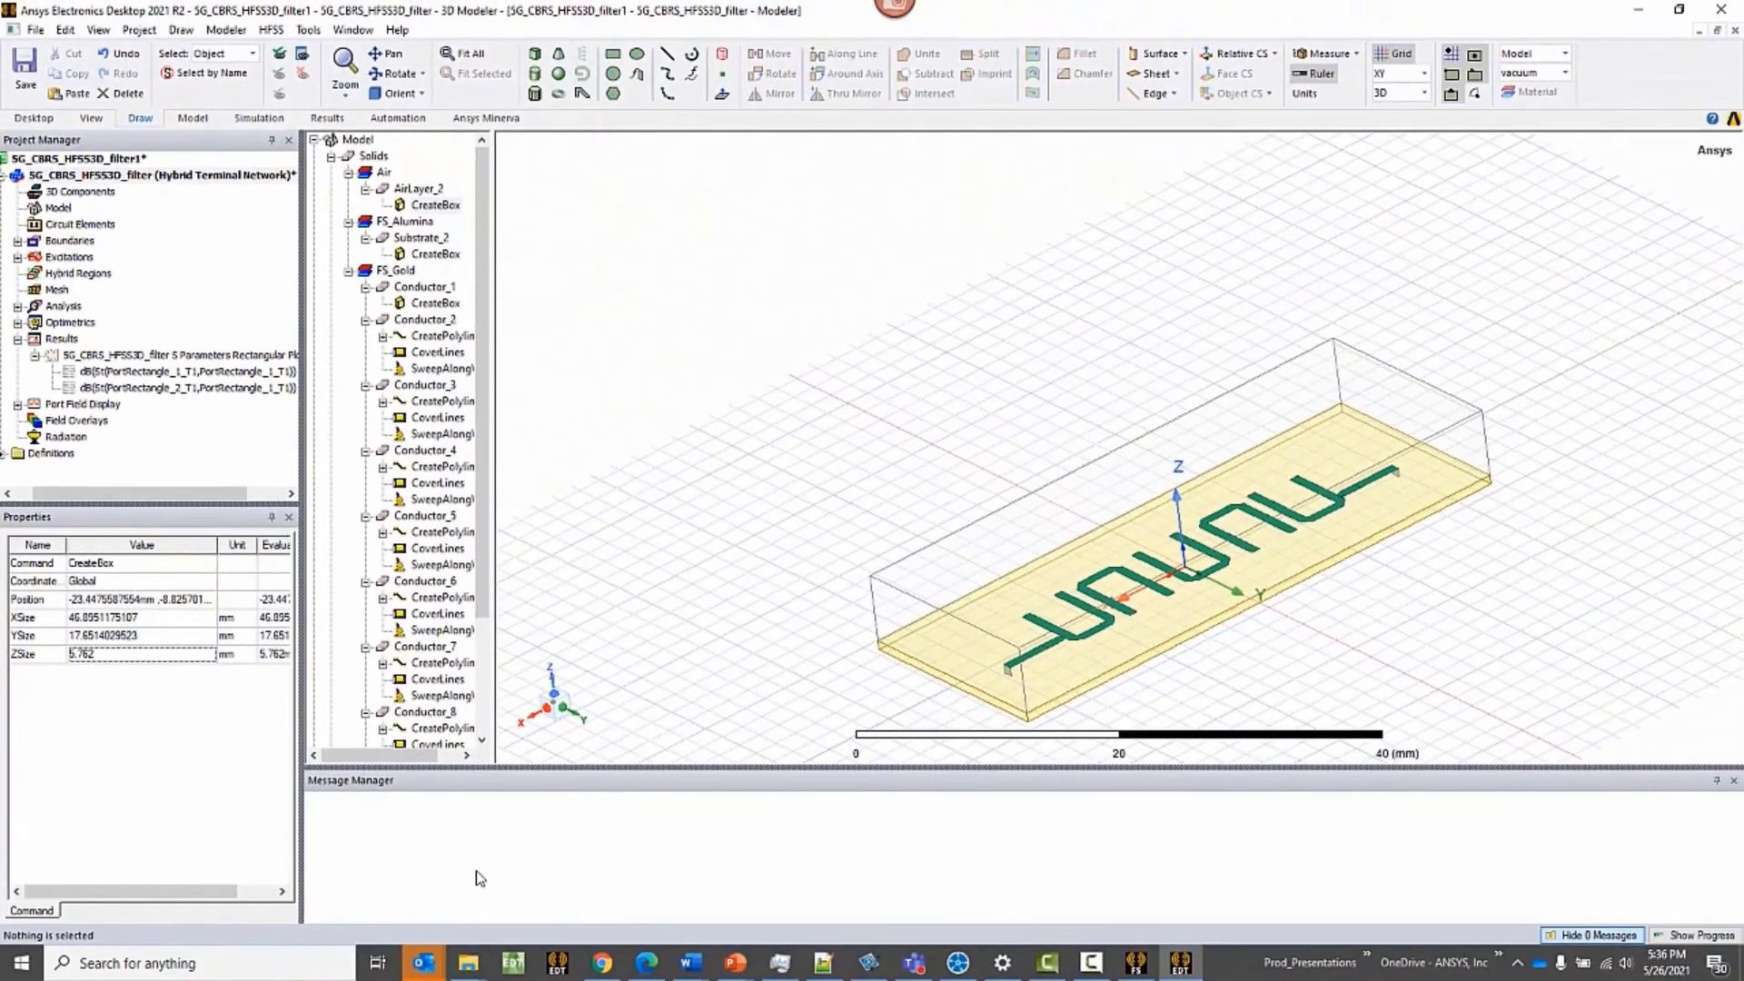
pyautogui.press('Return')
pyautogui.moveTo(1006, 471); pyautogui.dragTo(1109, 563)
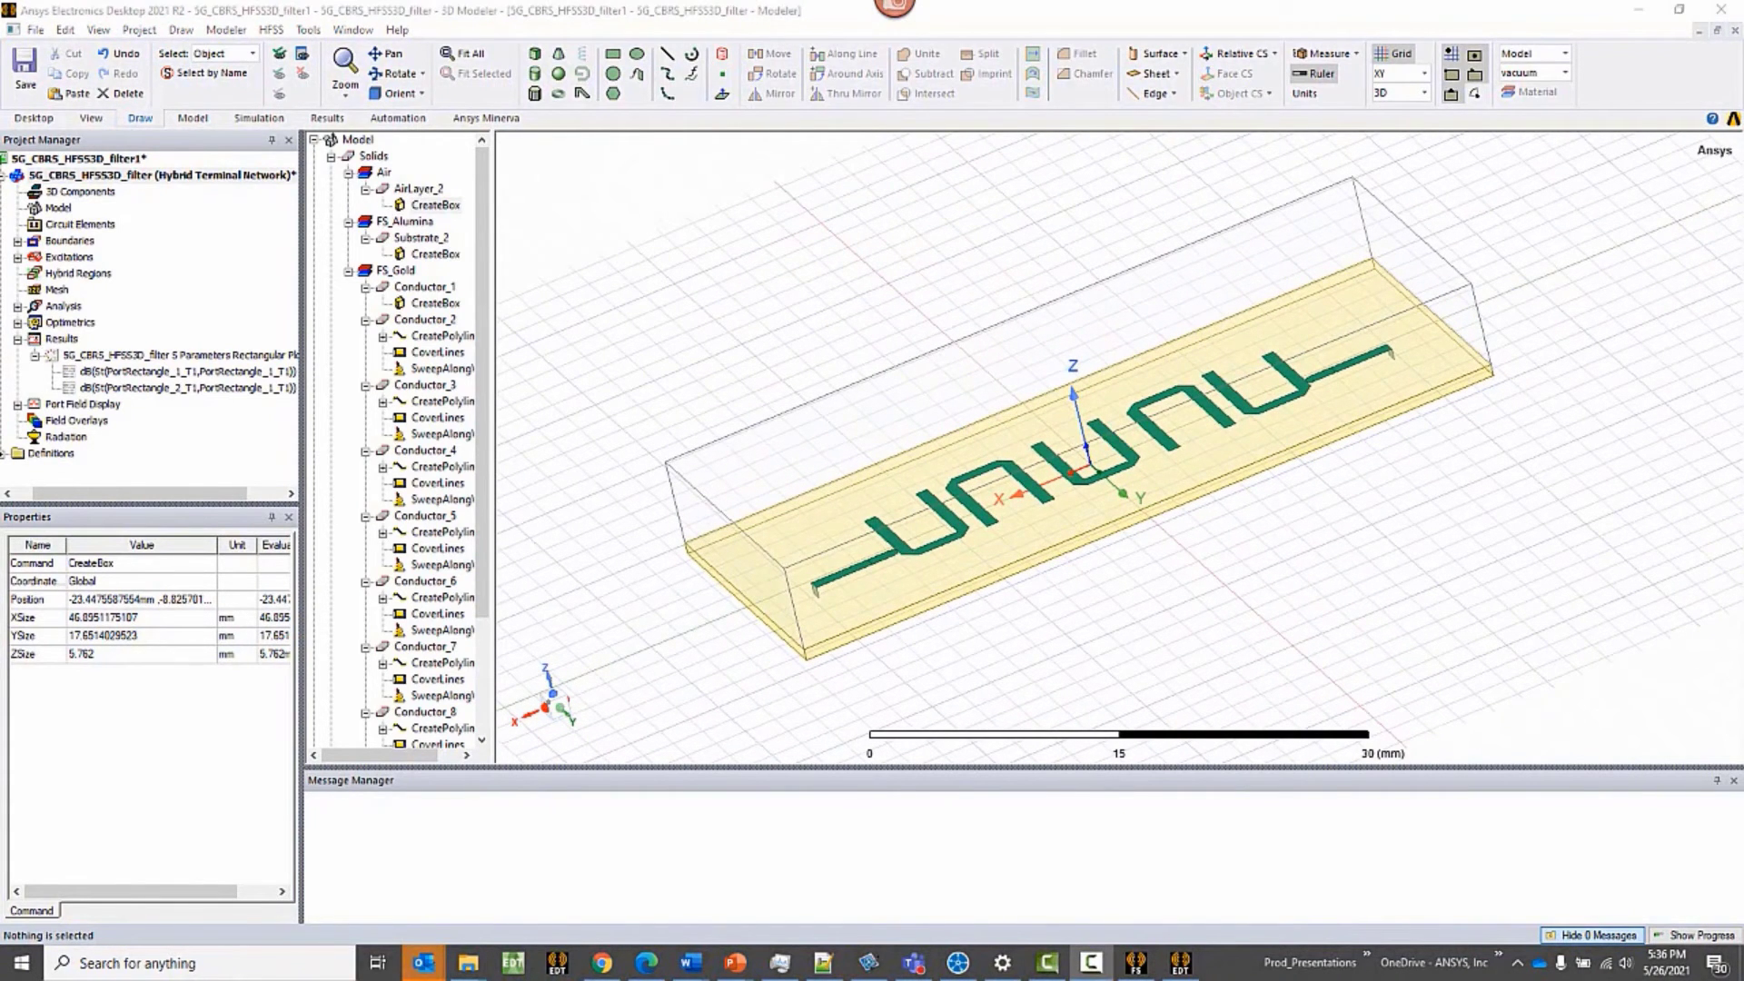
# - Review the FS_Advanced_Sweep setup's adaptive solution frequencies and close it unchanged
pyautogui.click(17, 307)
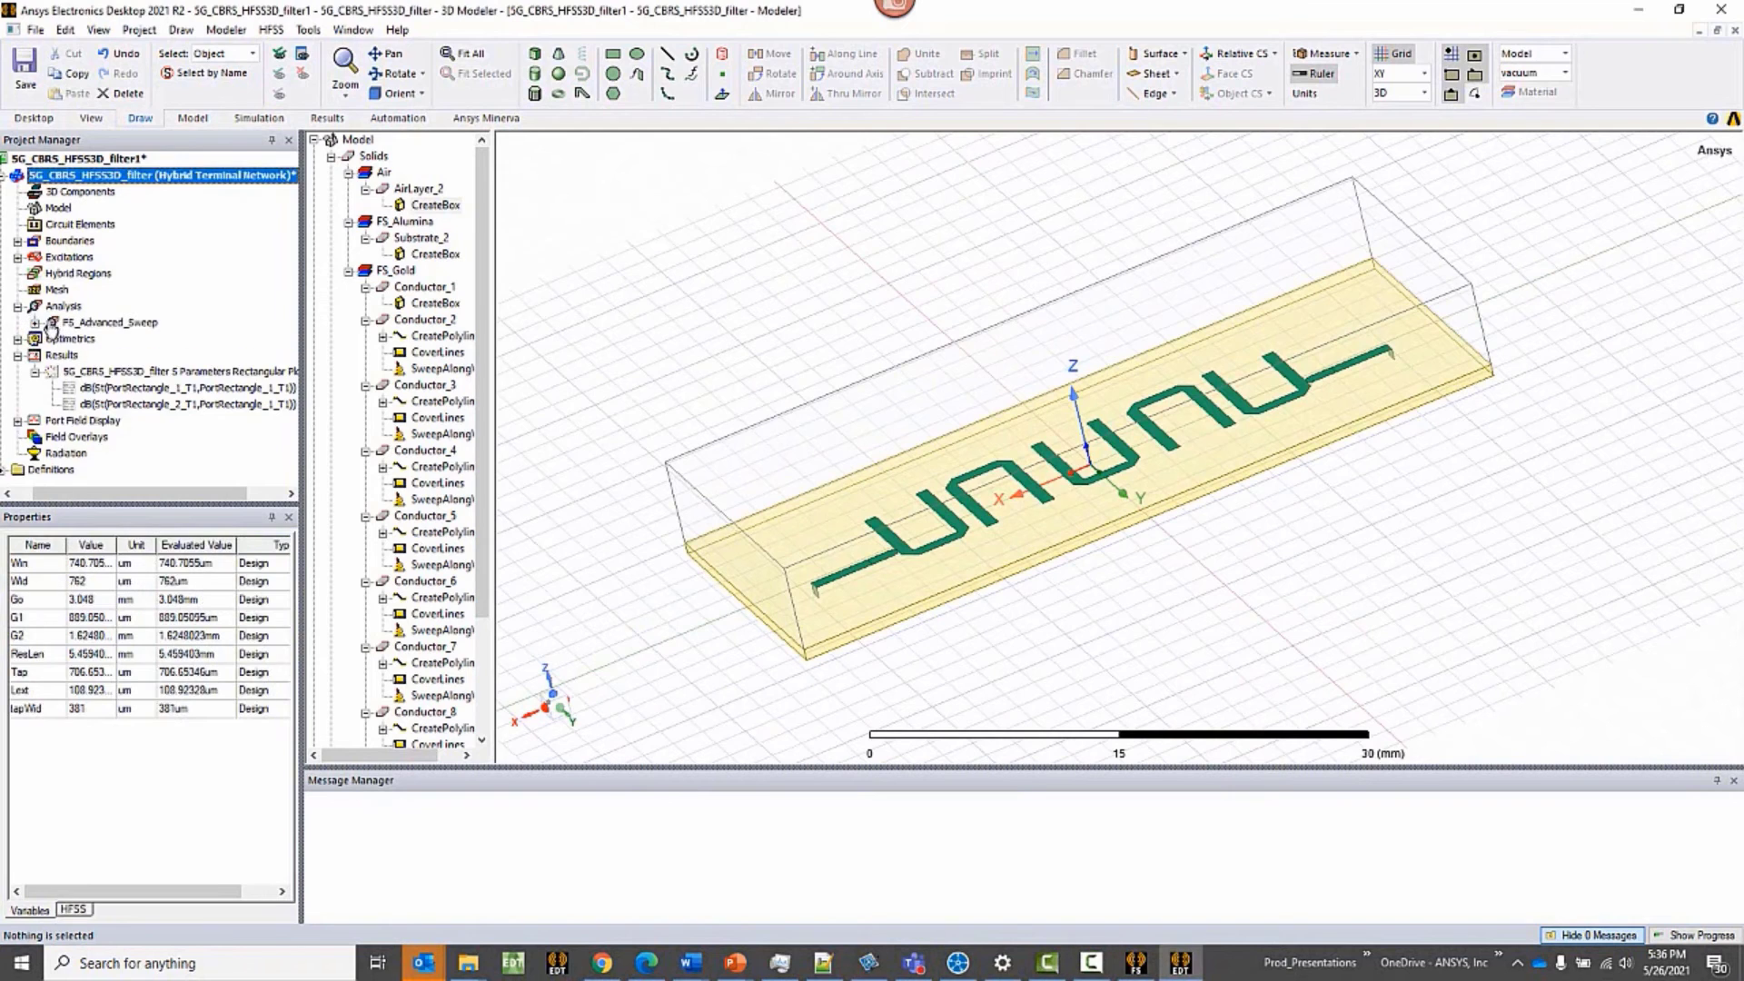
pyautogui.click(36, 323)
pyautogui.doubleClick(132, 323)
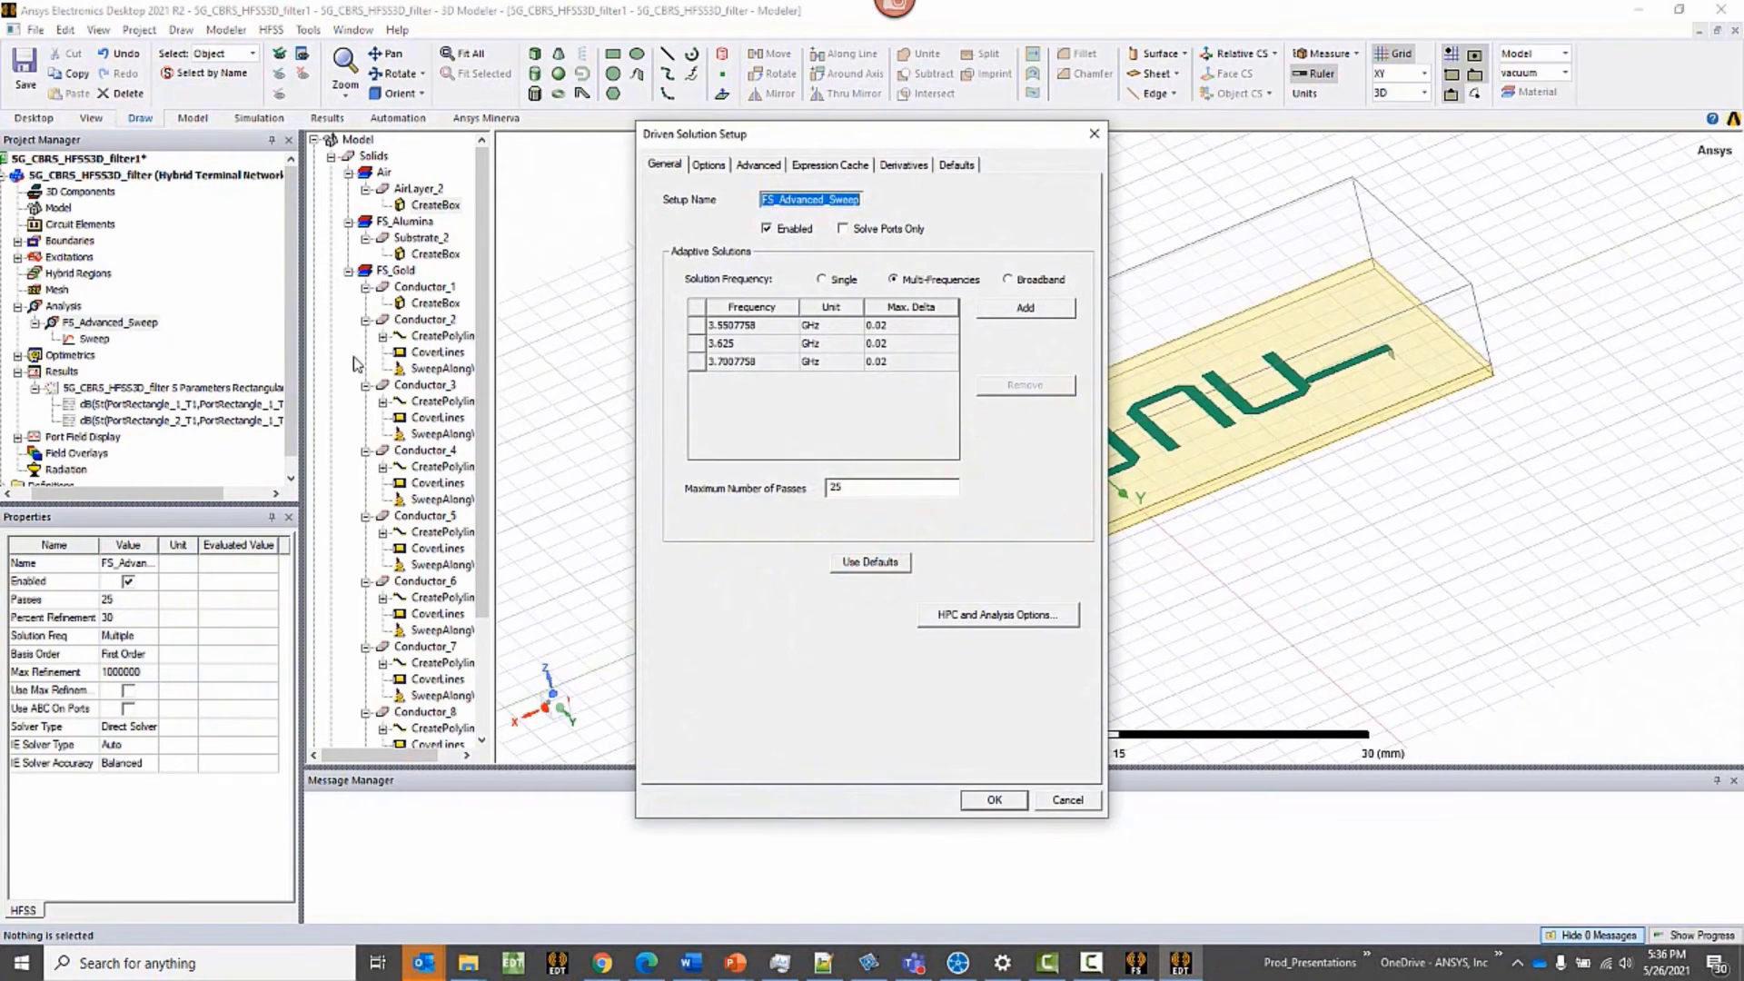
pyautogui.click(860, 356)
pyautogui.click(847, 395)
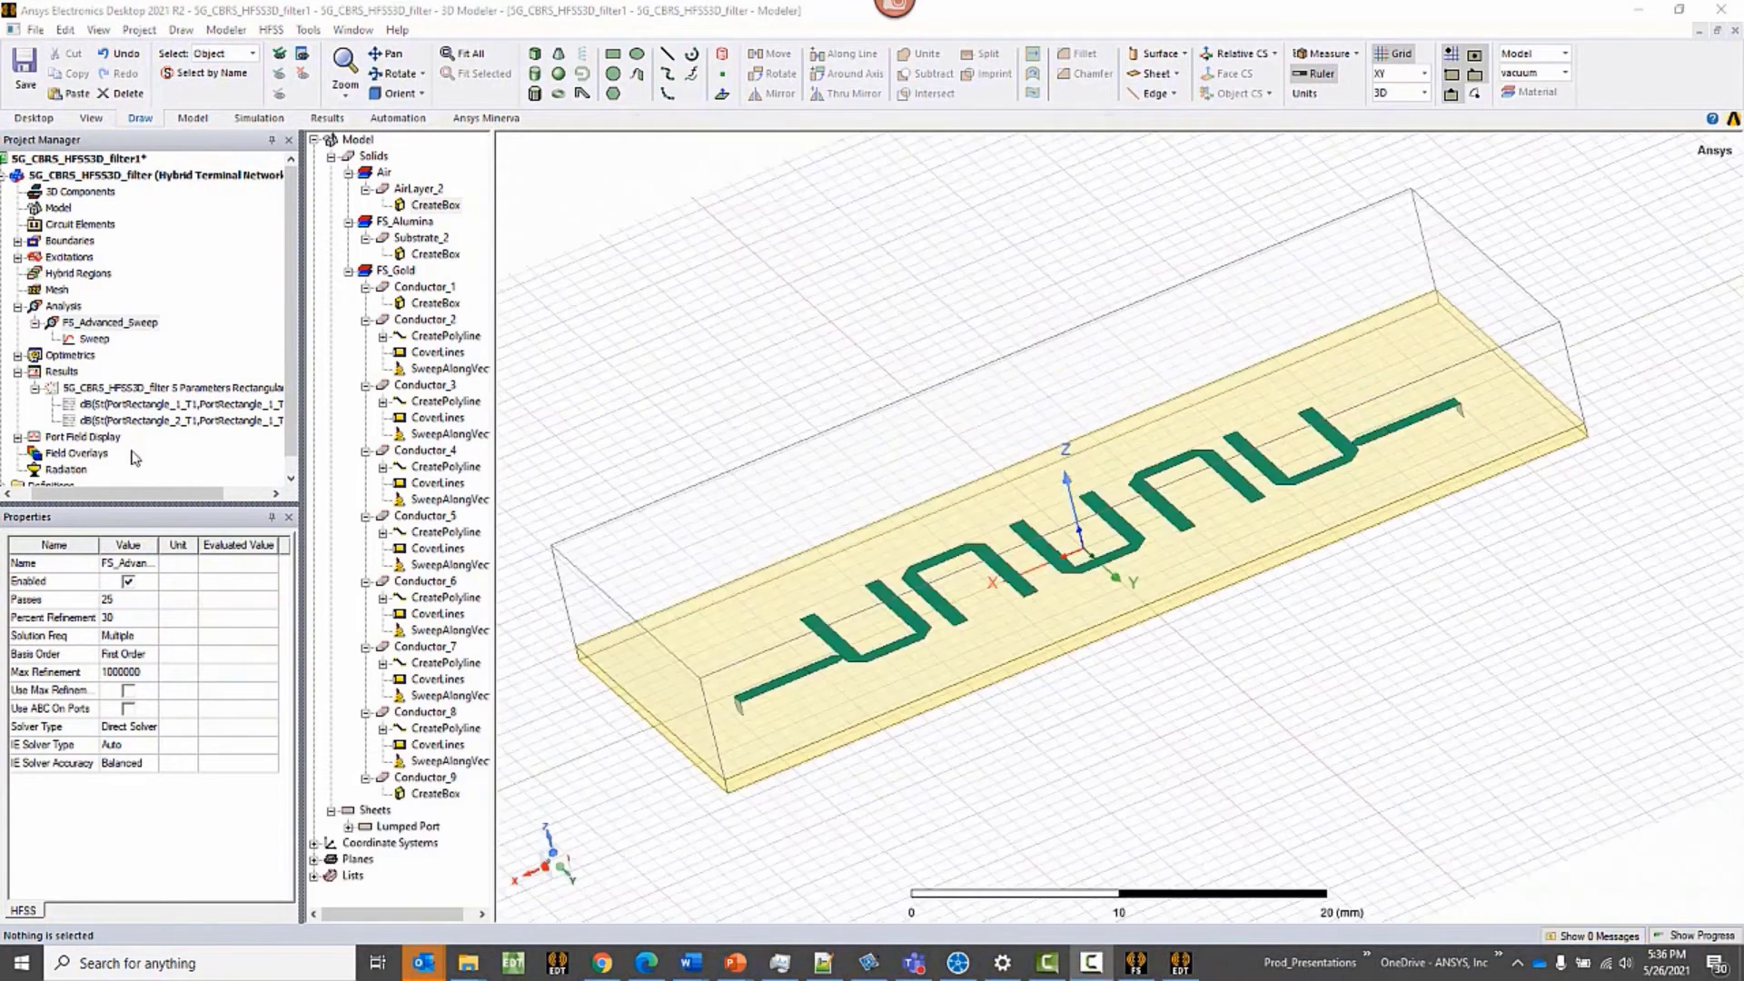
pyautogui.click(87, 392)
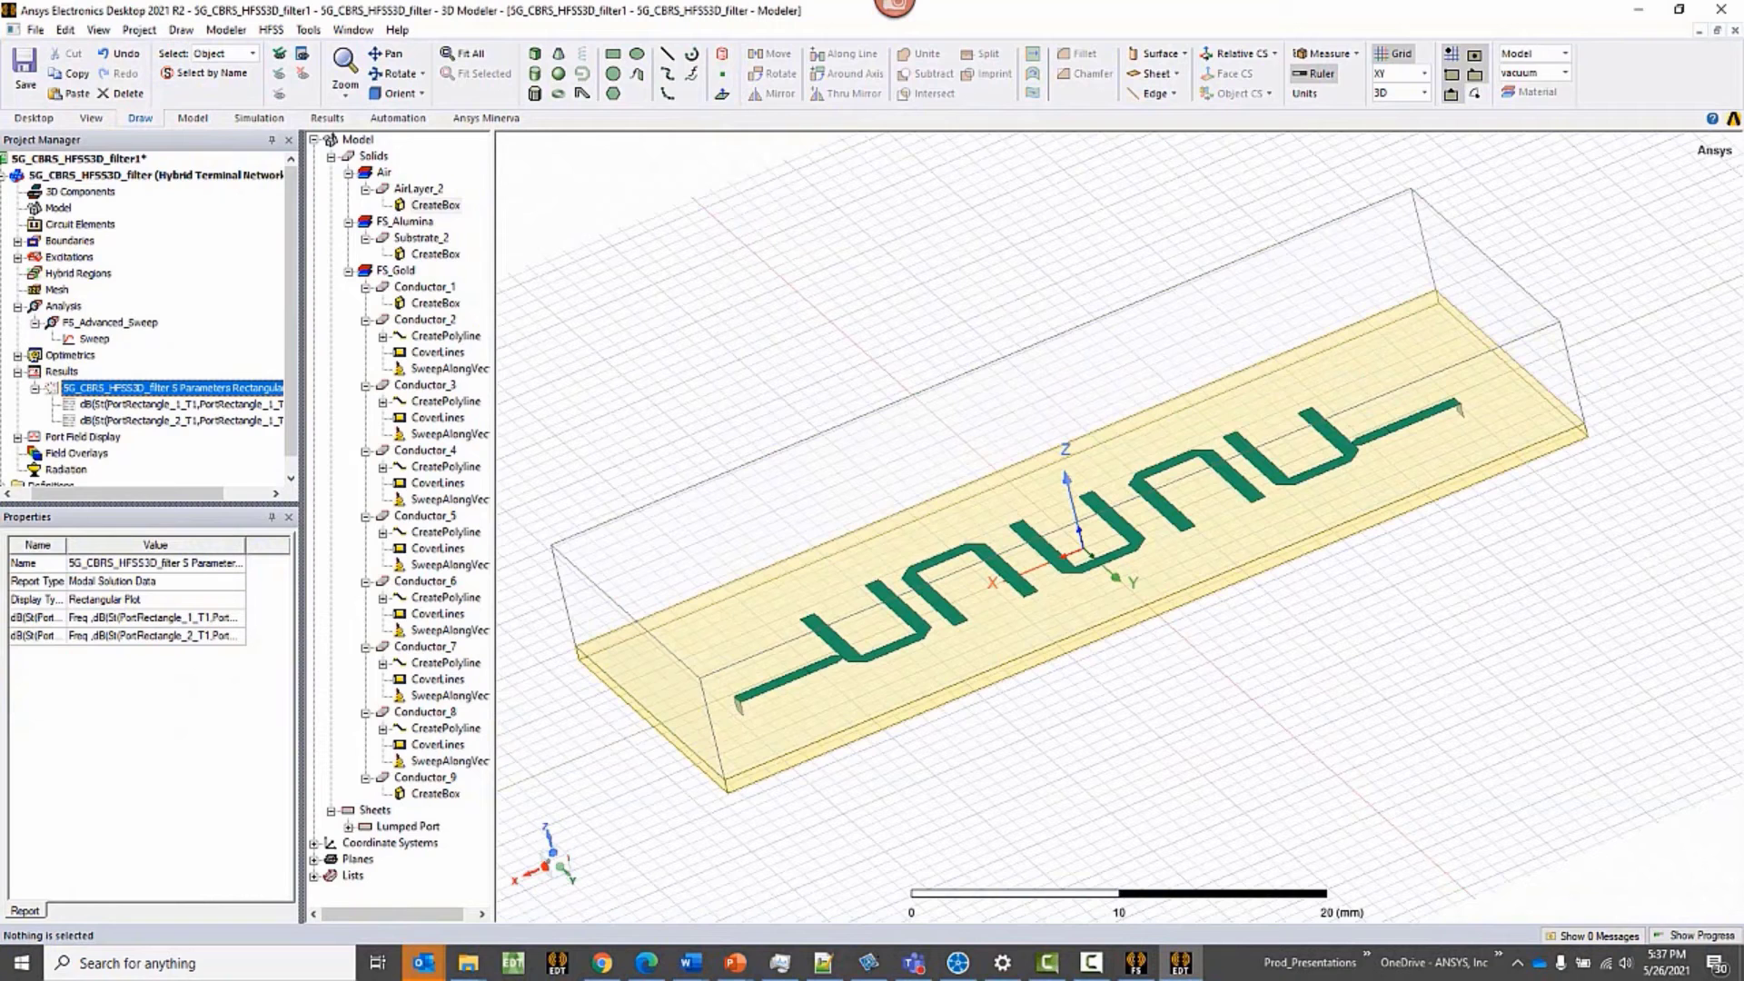
# - Analyze FS_Advanced_Sweep, saving the project as 5G_CBRS_HFSS3D_filter1.aedt
pyautogui.rightClick(82, 325)
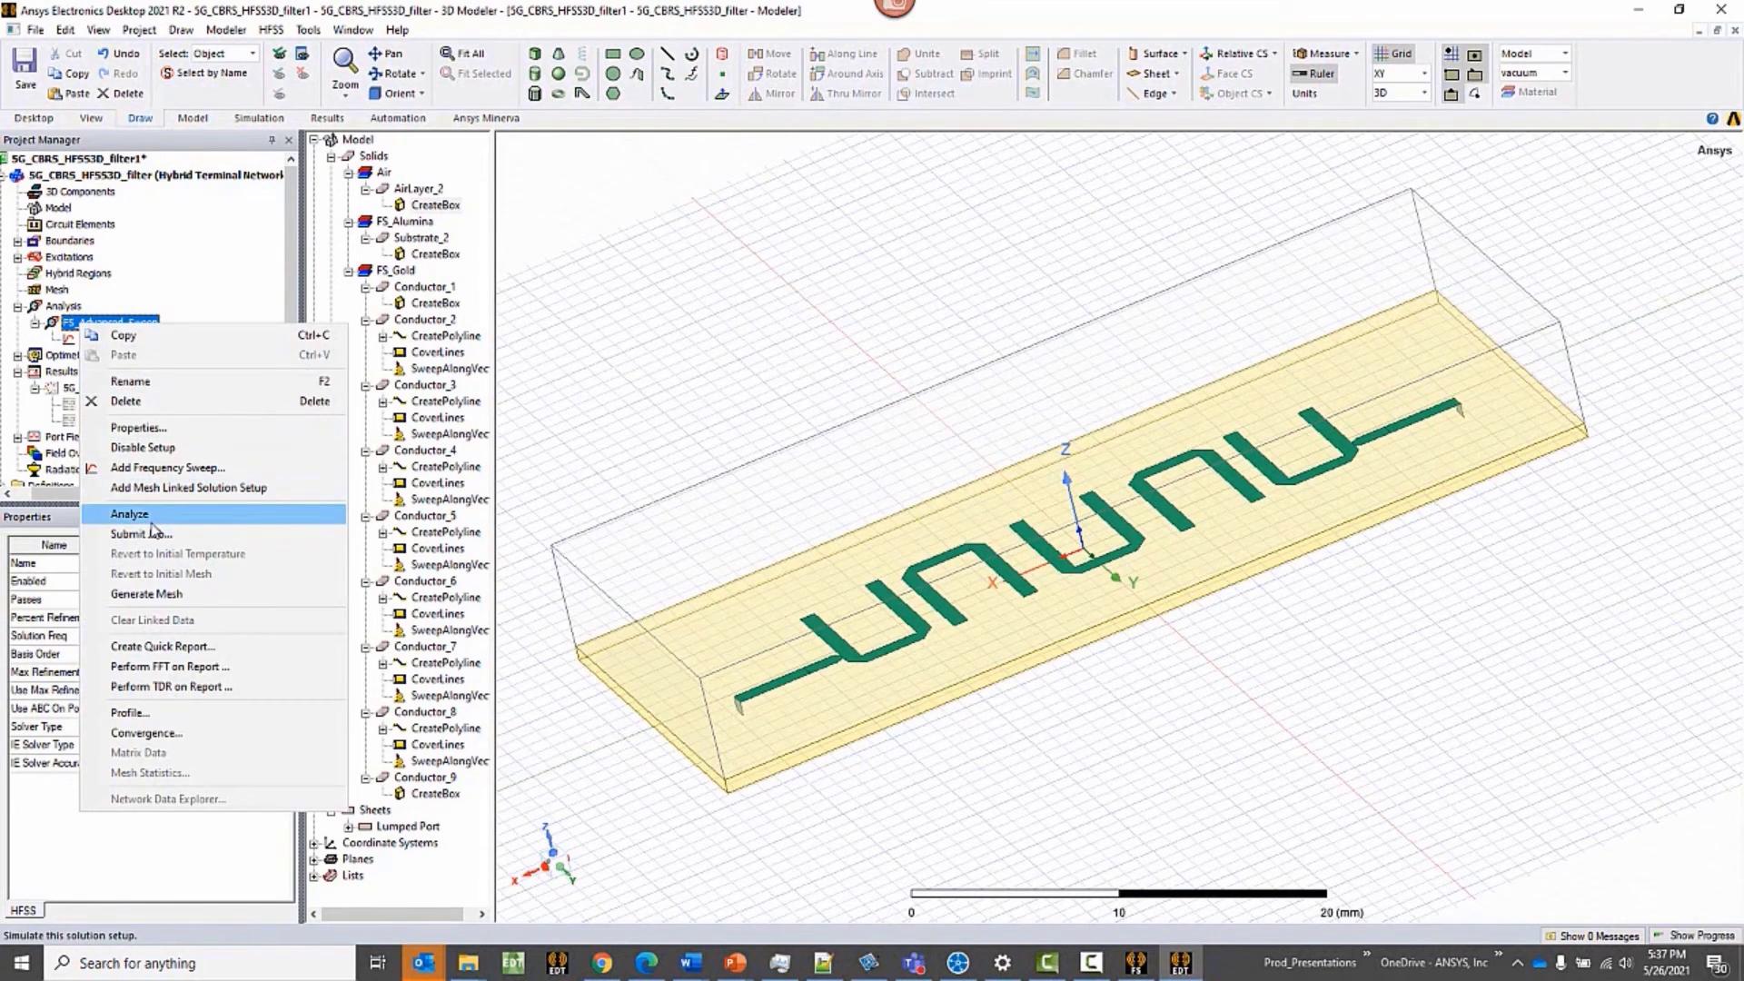
pyautogui.click(152, 522)
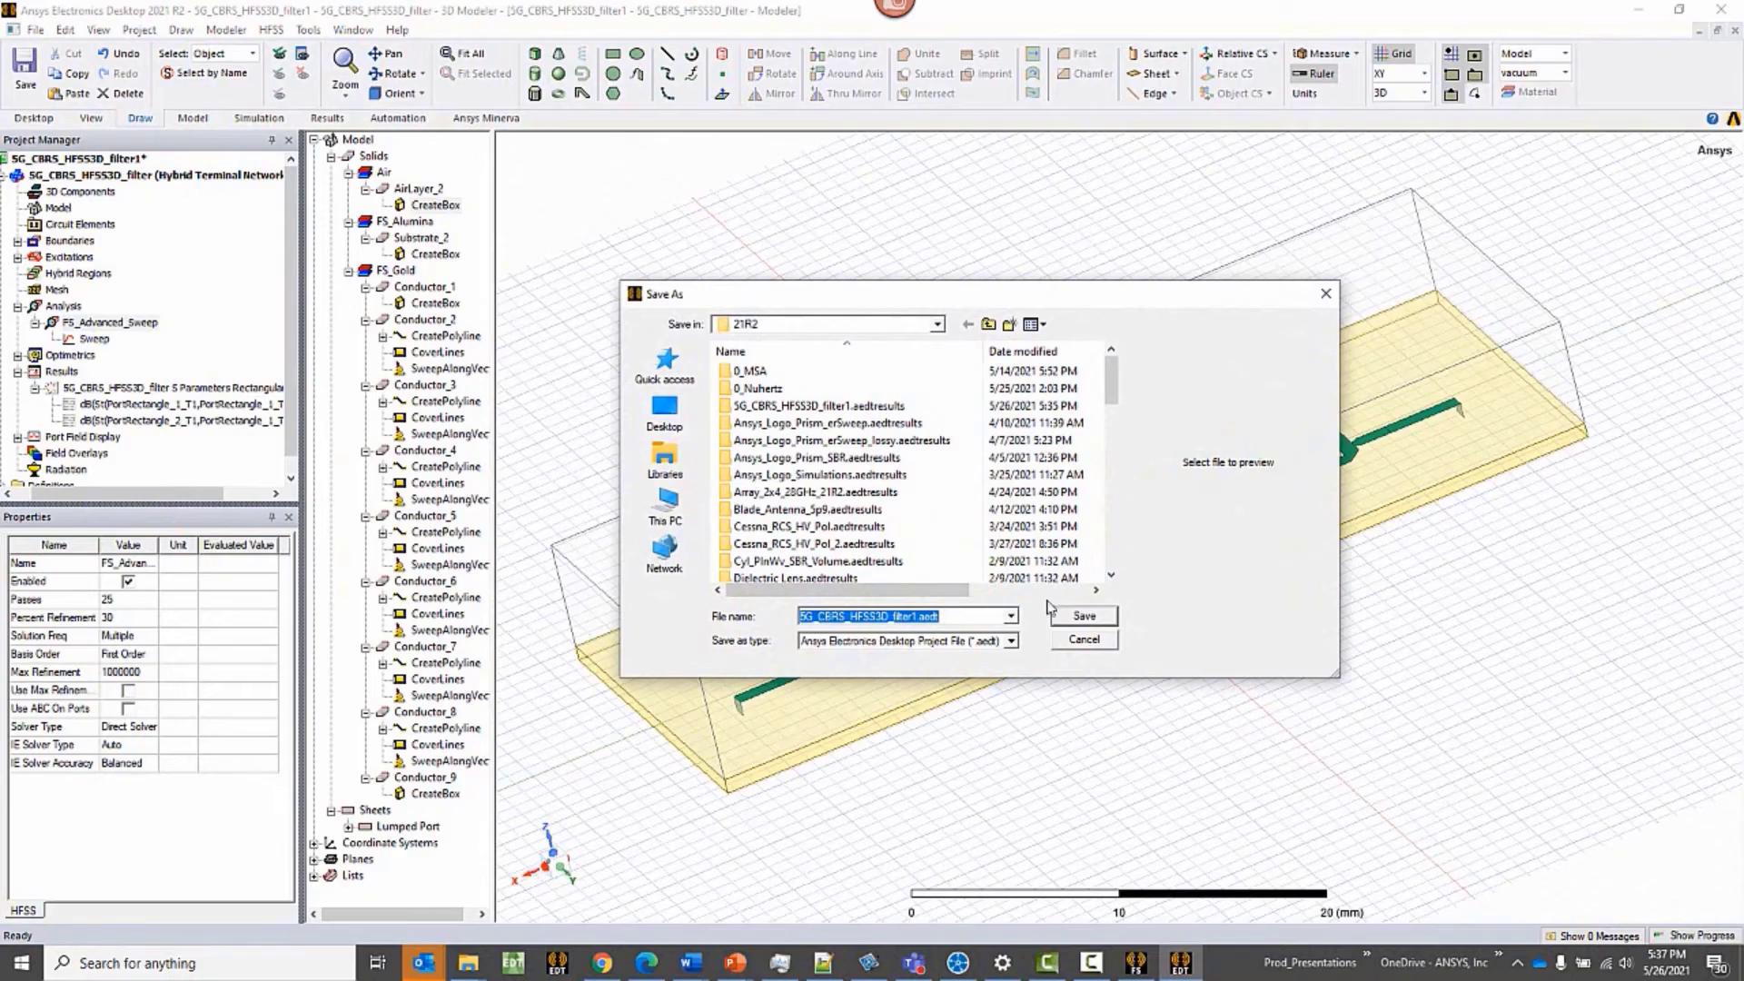
pyautogui.click(1083, 616)
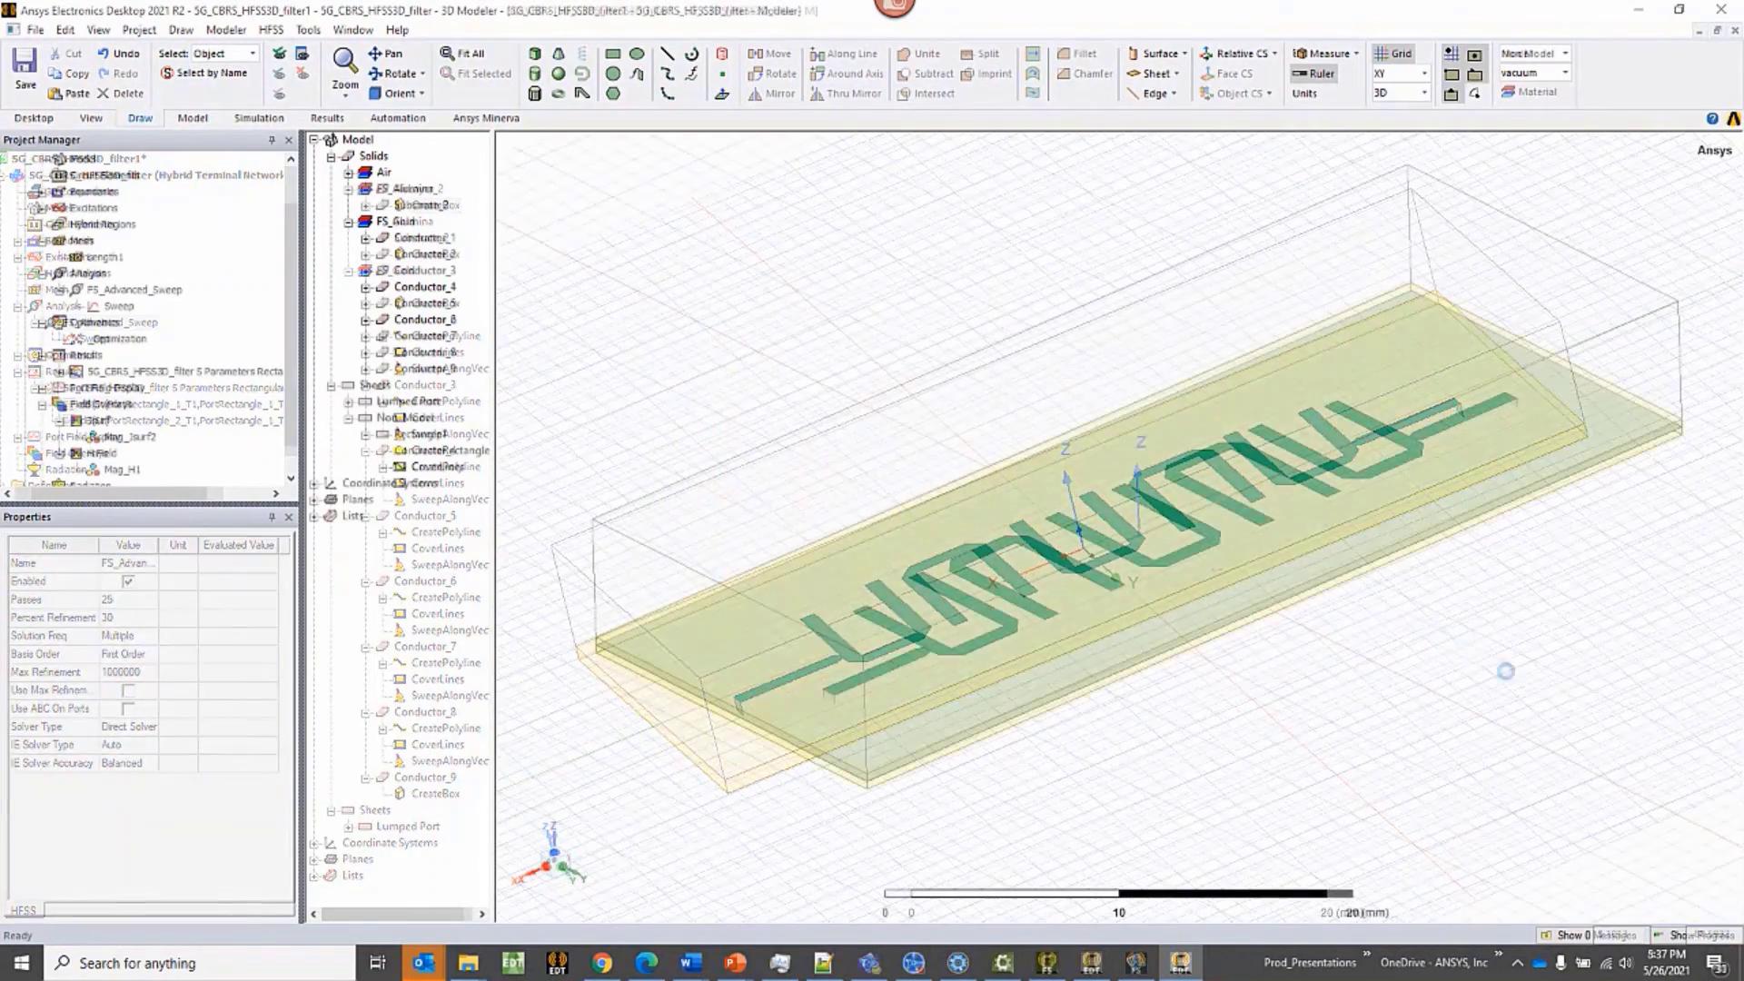
# - View the solved S Parameters plot, then animate the Mag_Jsurf2 current overlay and adjust its speed
pyautogui.doubleClick(113, 374)
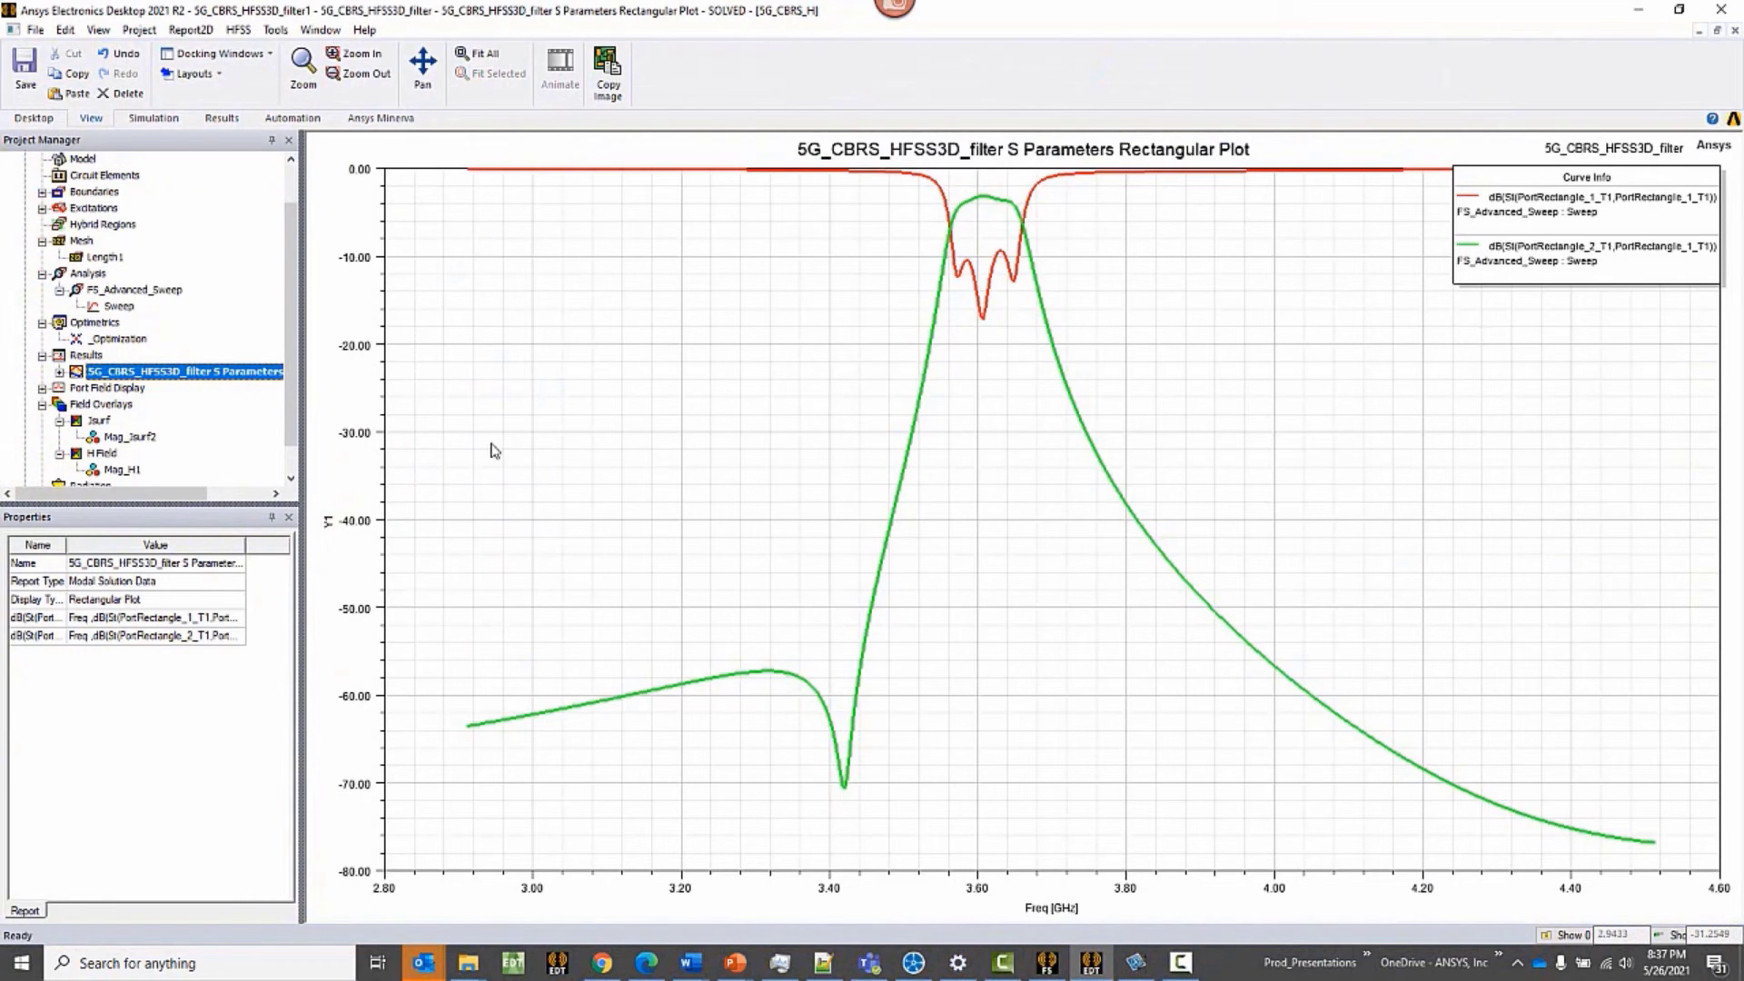
pyautogui.scroll(1, 209, 429)
pyautogui.doubleClick(149, 175)
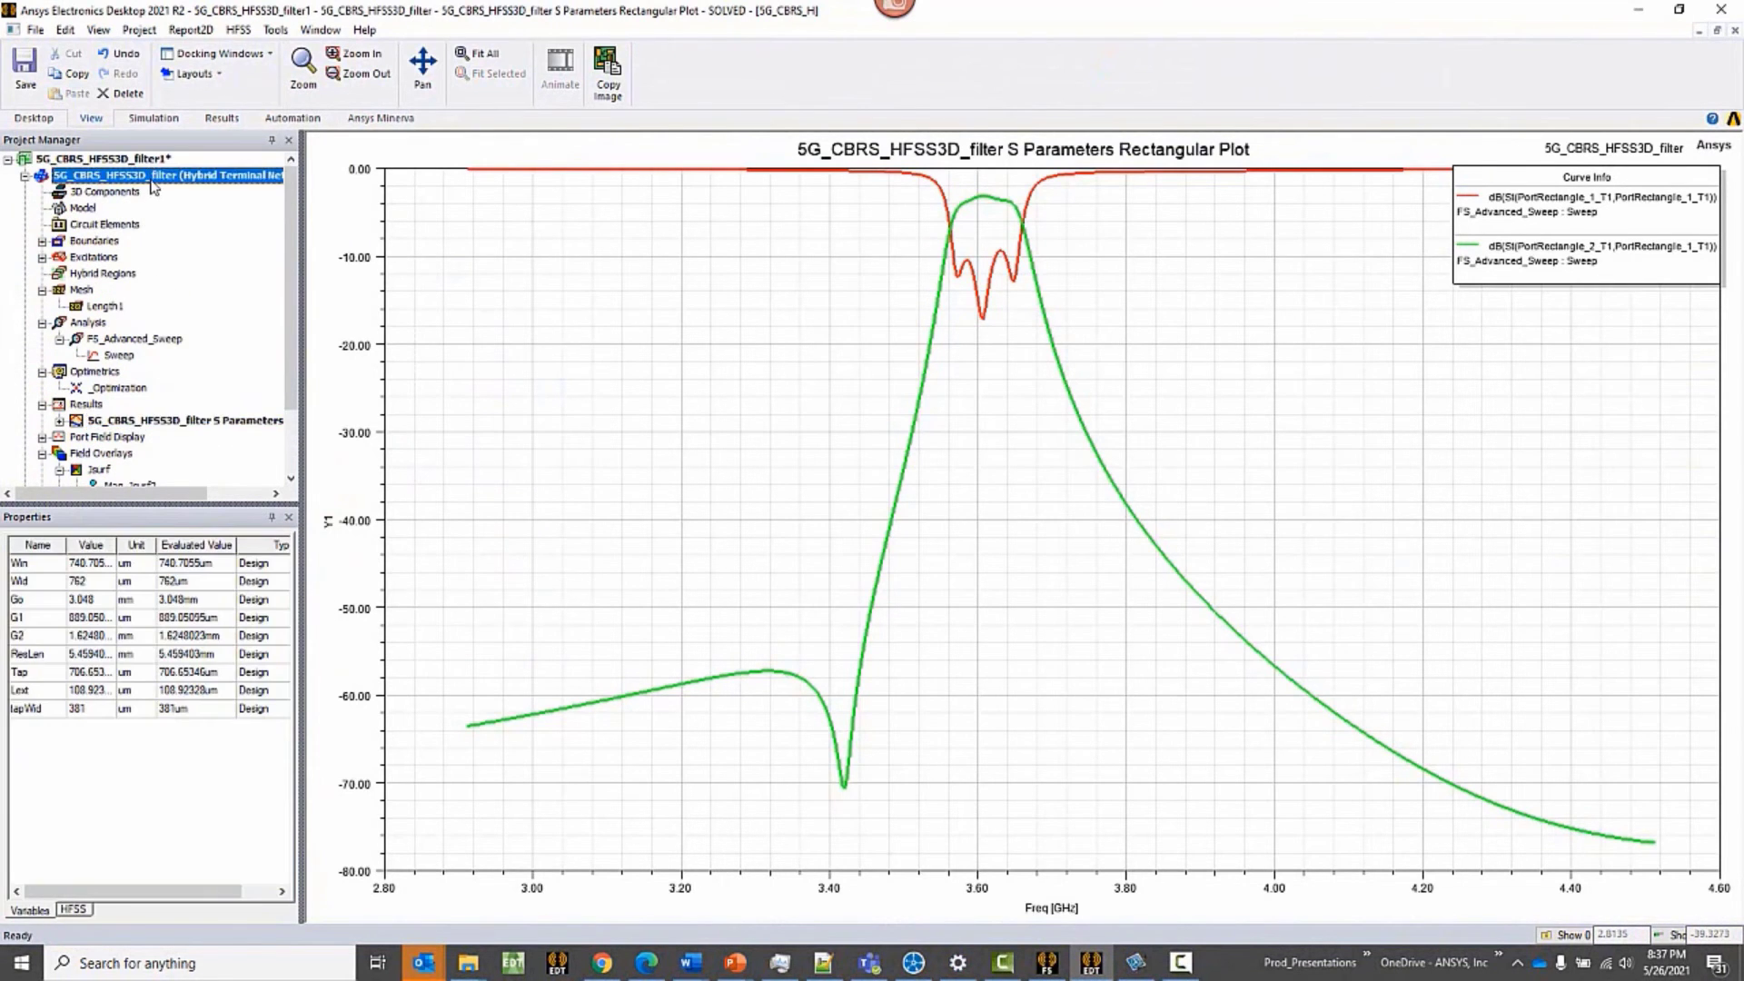
pyautogui.scroll(-2, 116, 377)
pyautogui.doubleClick(118, 405)
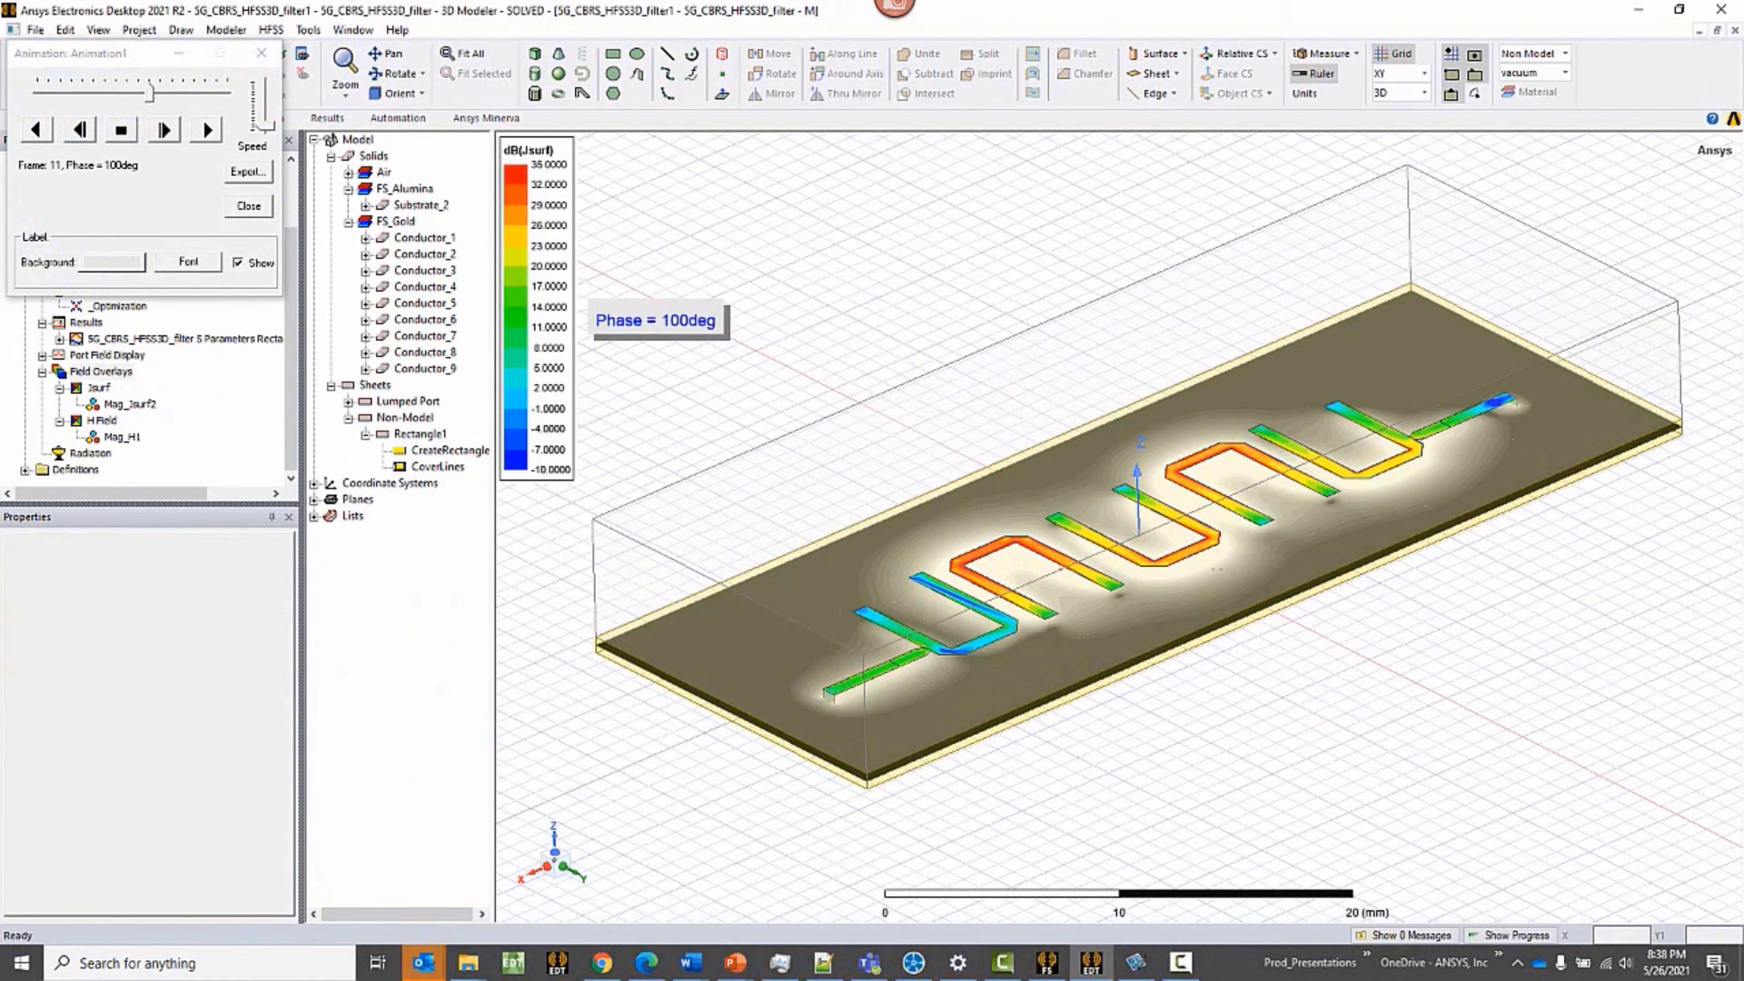
pyautogui.click(270, 126)
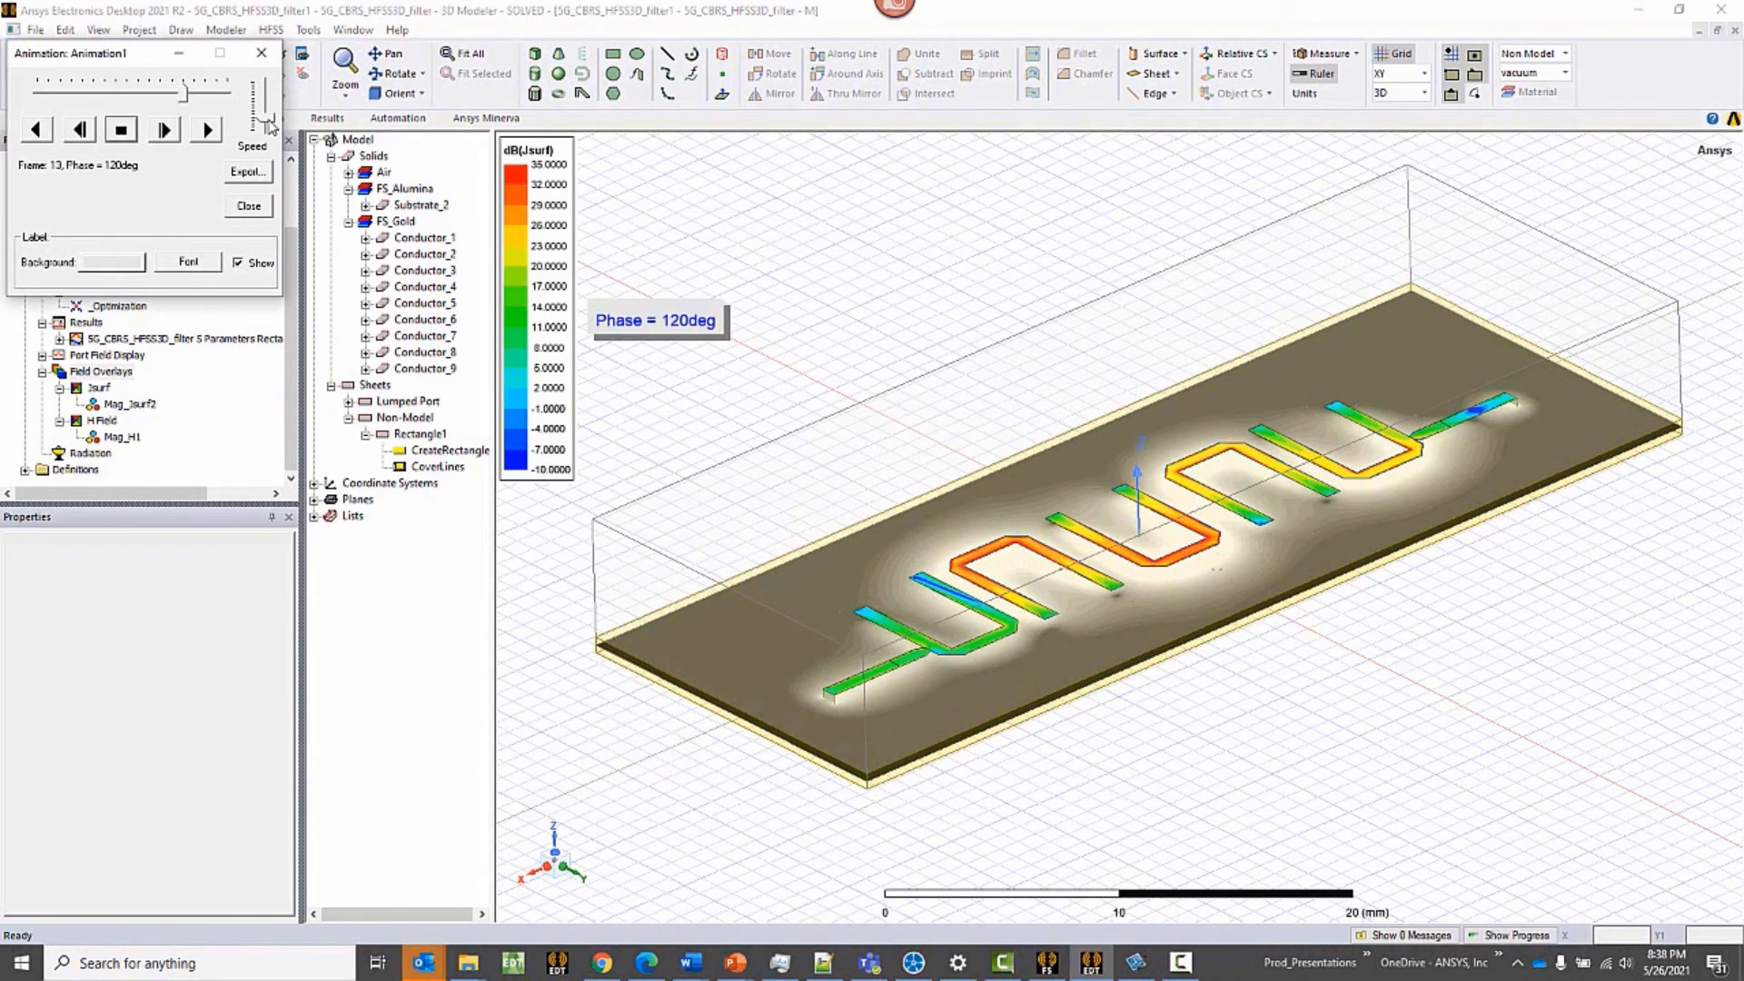